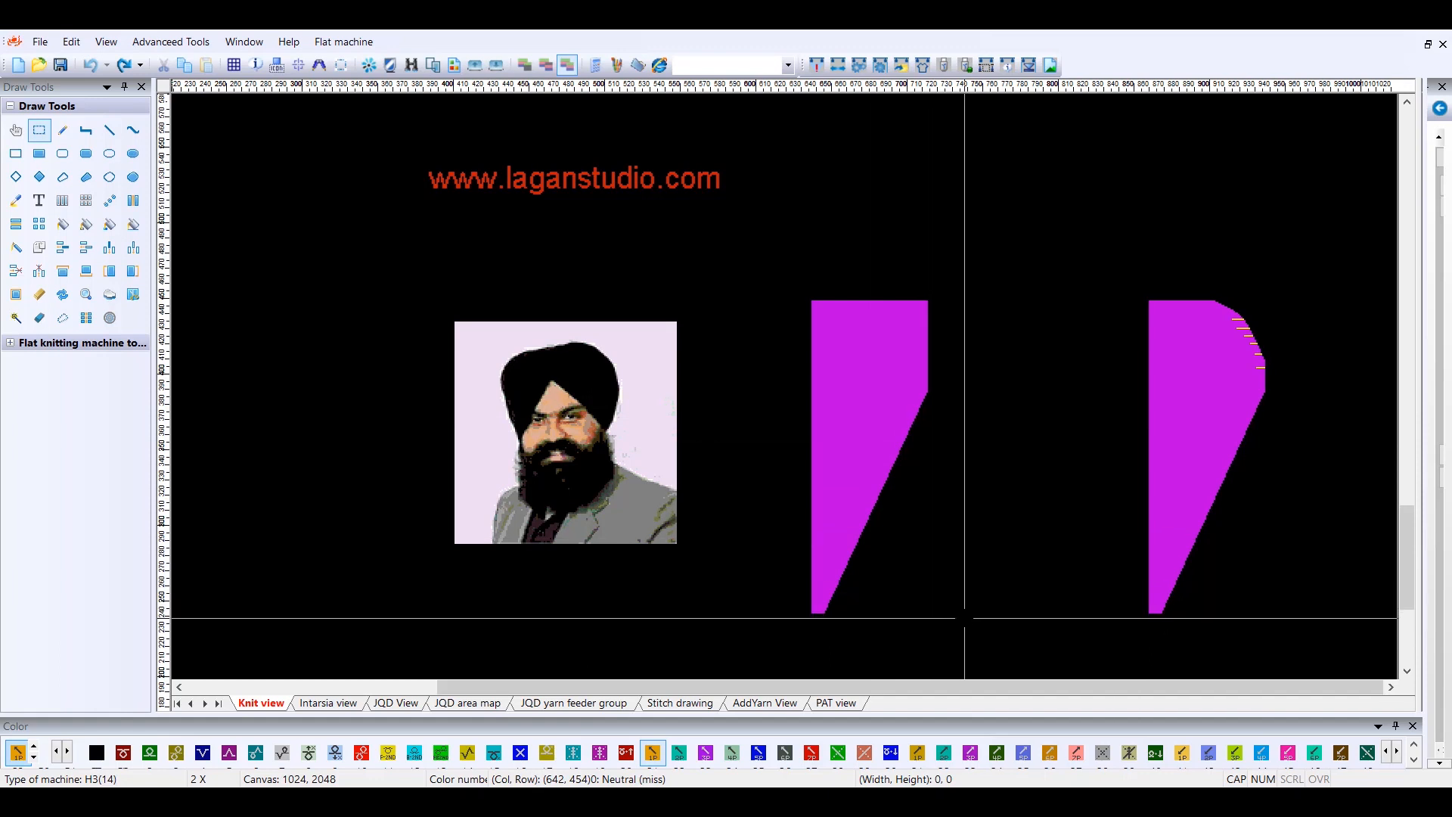
- Select an area about 98 by 216 around the purple shape beside the portrait and open its Shadow settings
drag(966, 619, 818, 293)
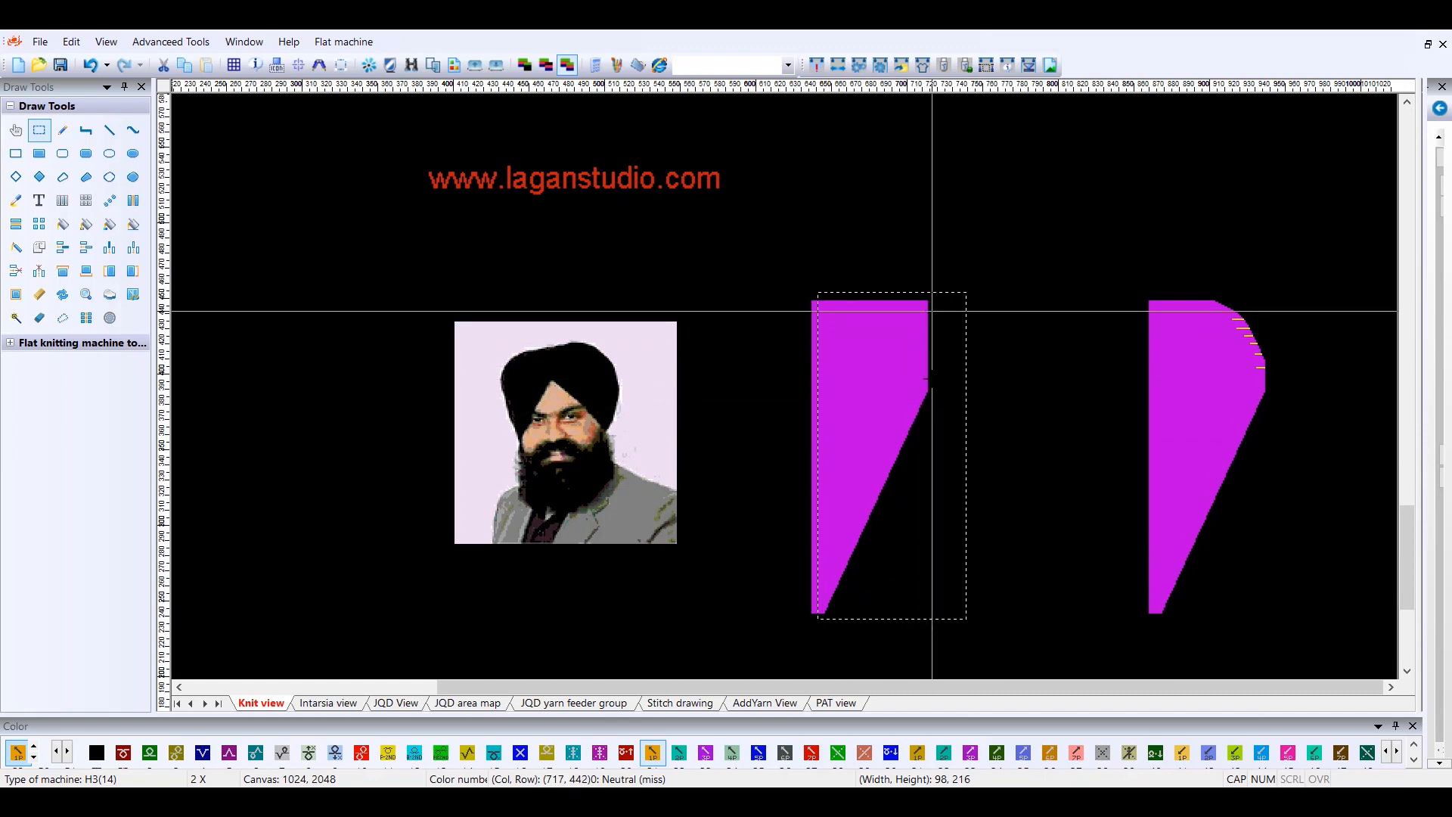
click(111, 298)
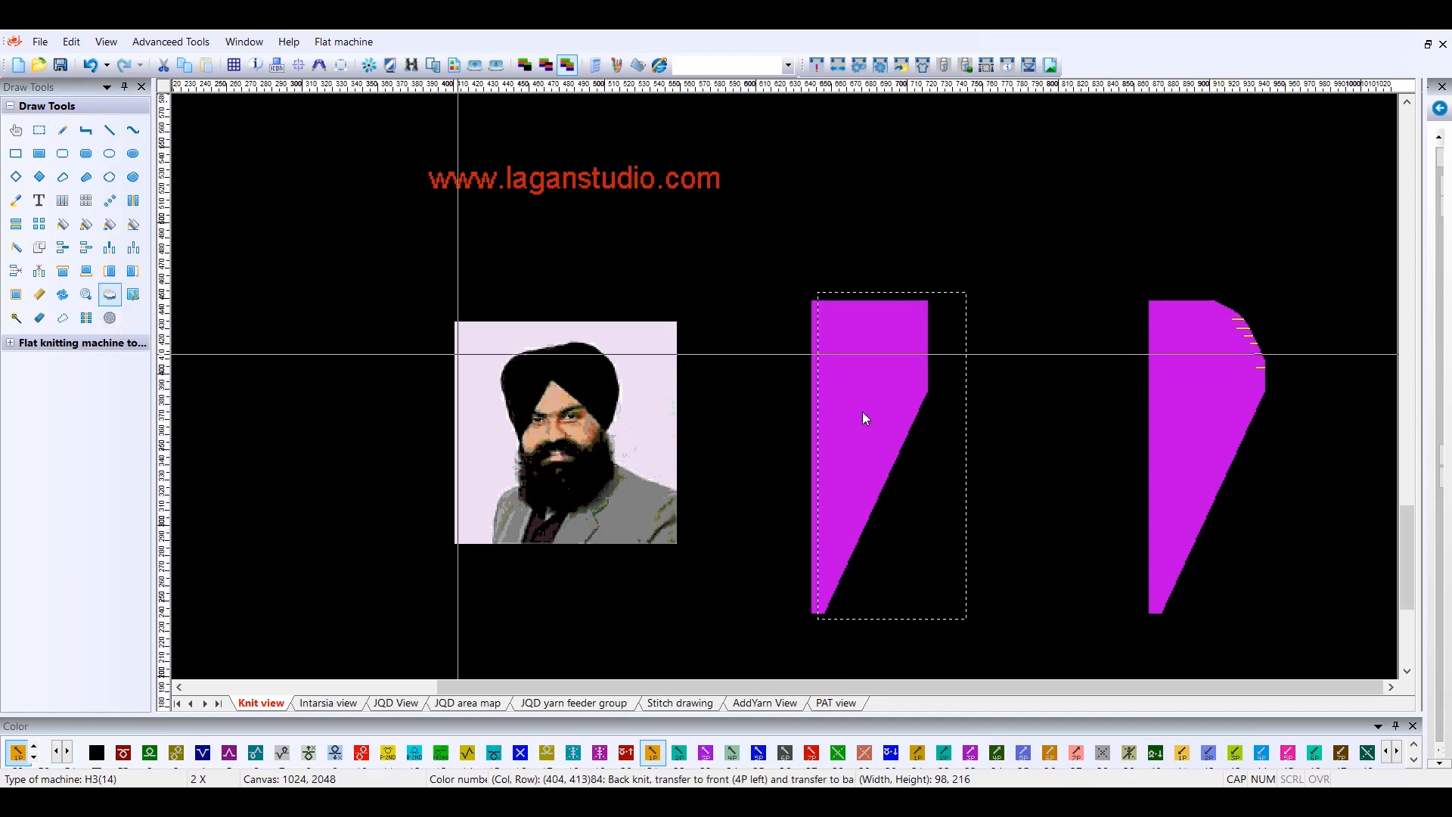
click(931, 342)
drag(1059, 384, 403, 210)
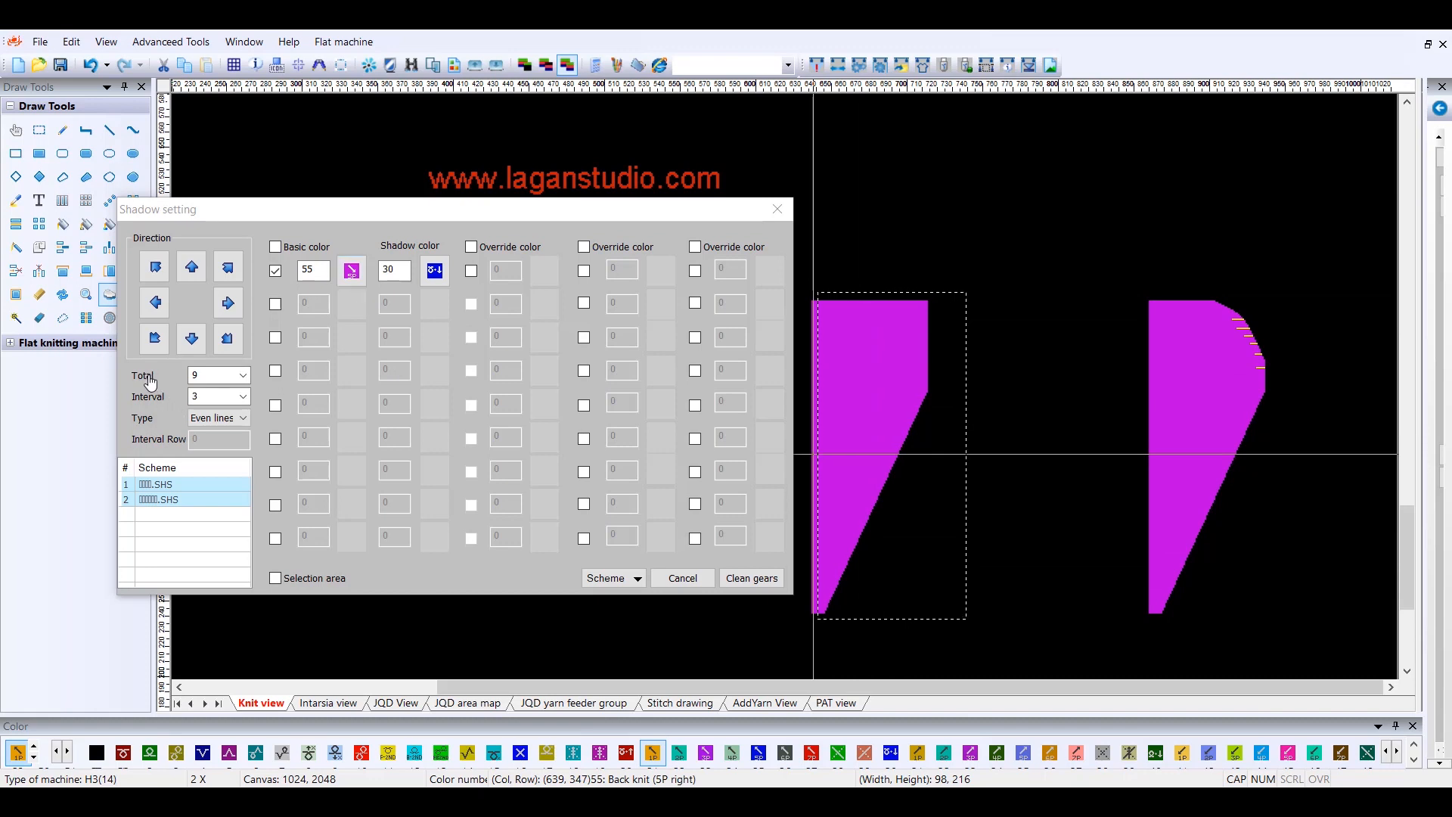
- Set the shadow total to 1, the interval to 0 and the type to All lines
click(234, 375)
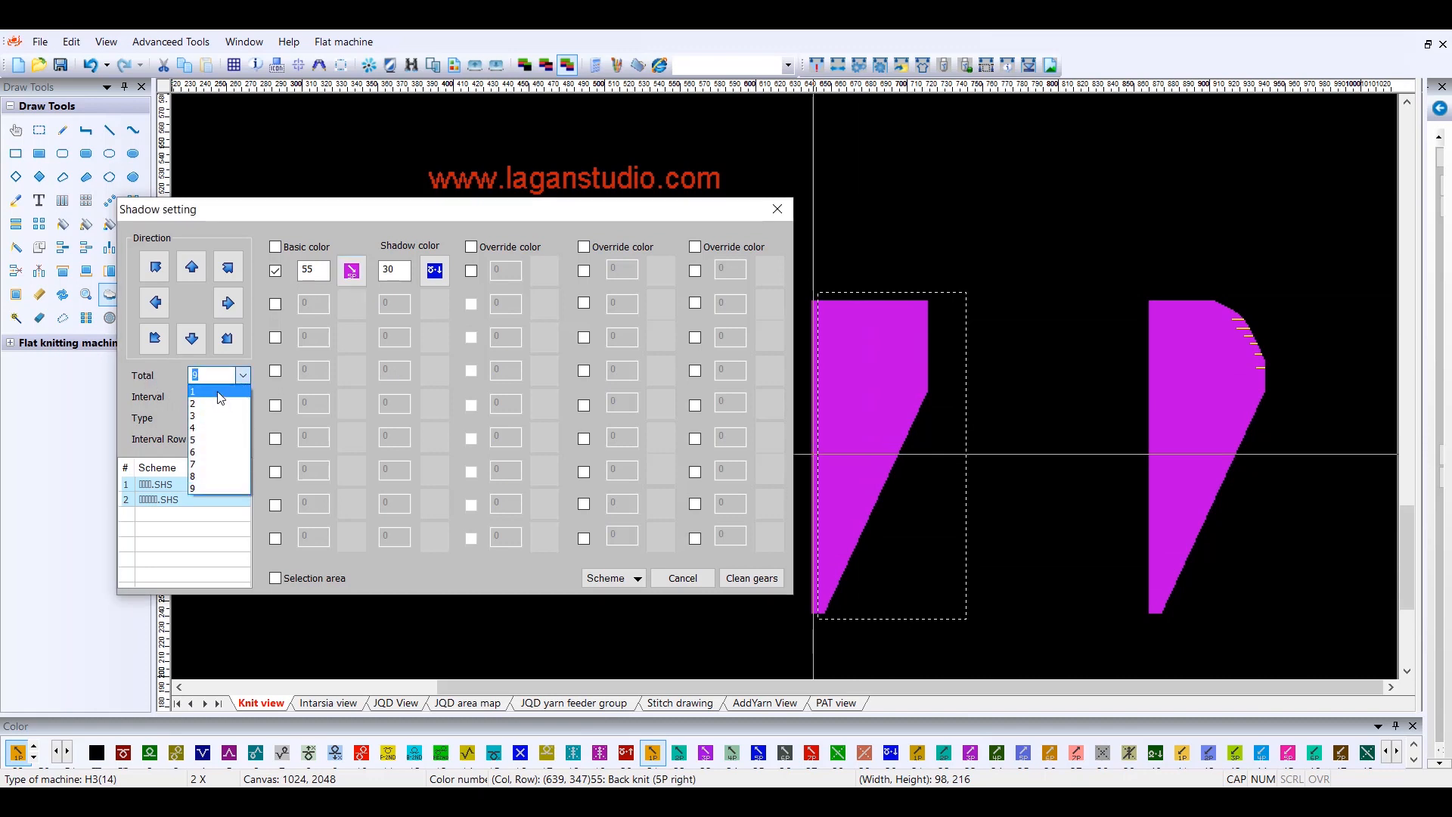
click(218, 392)
click(242, 396)
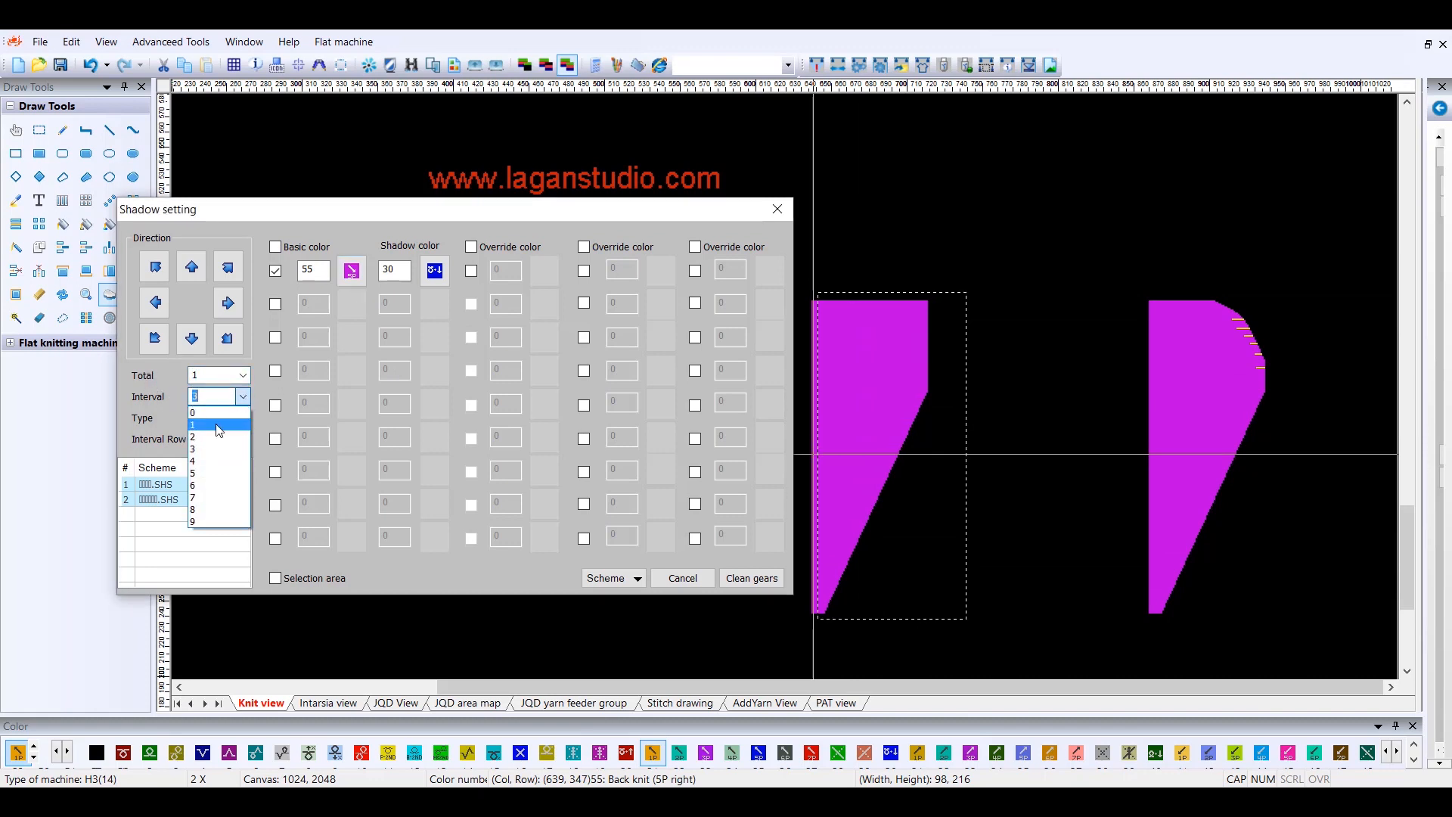
click(242, 423)
click(239, 421)
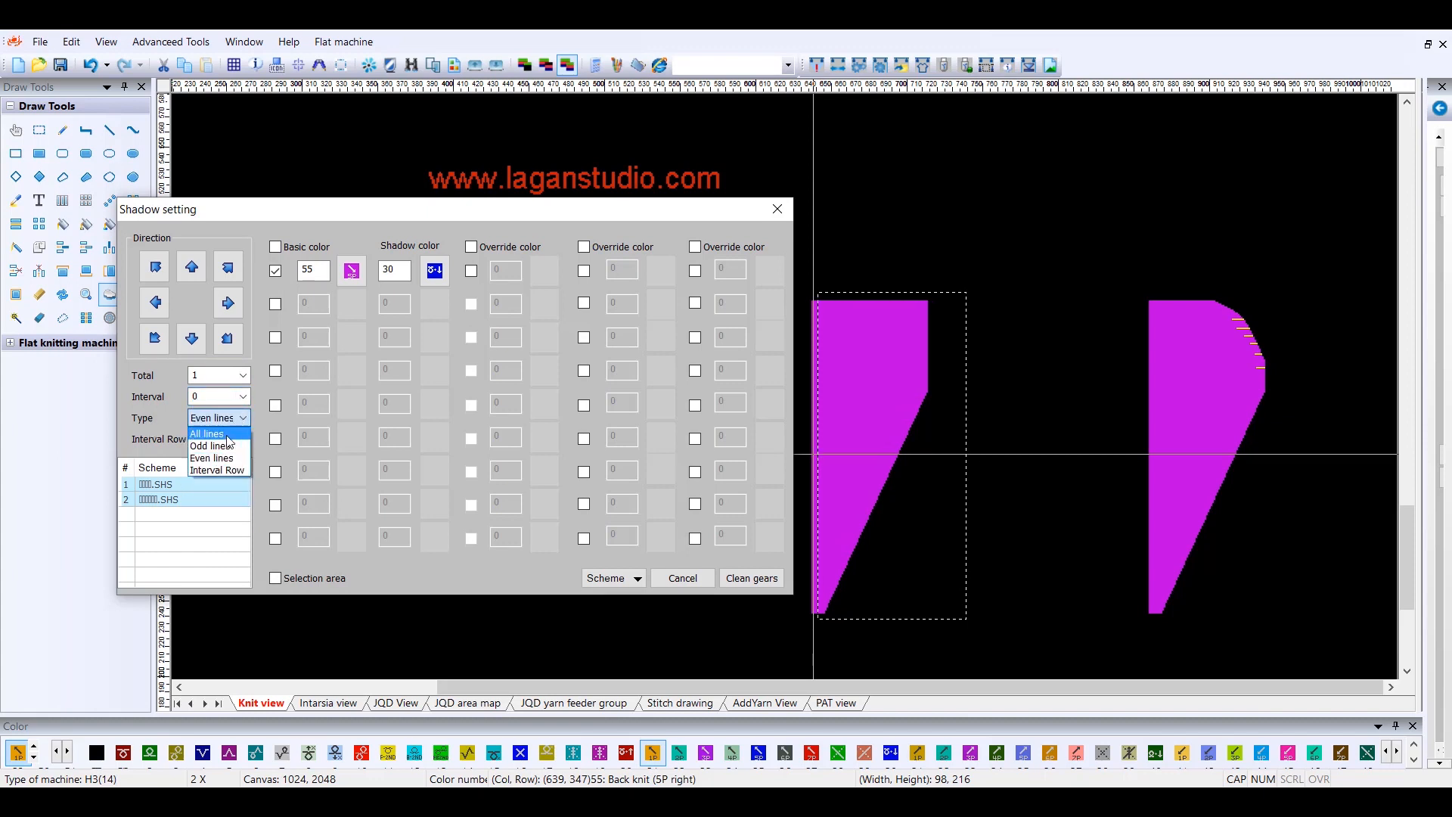
click(215, 434)
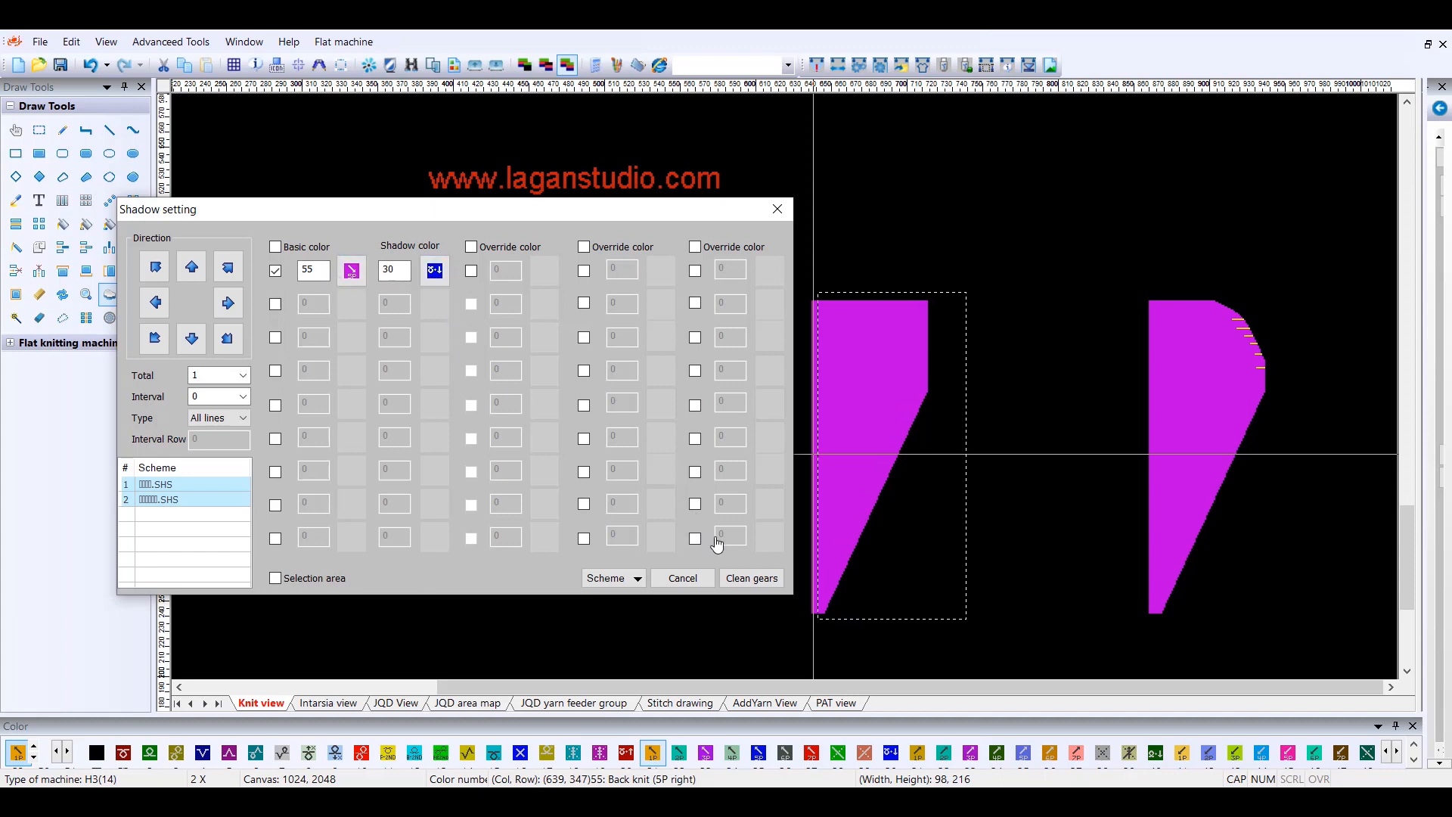
- Clear all existing colour entries from the shadow settings
click(743, 581)
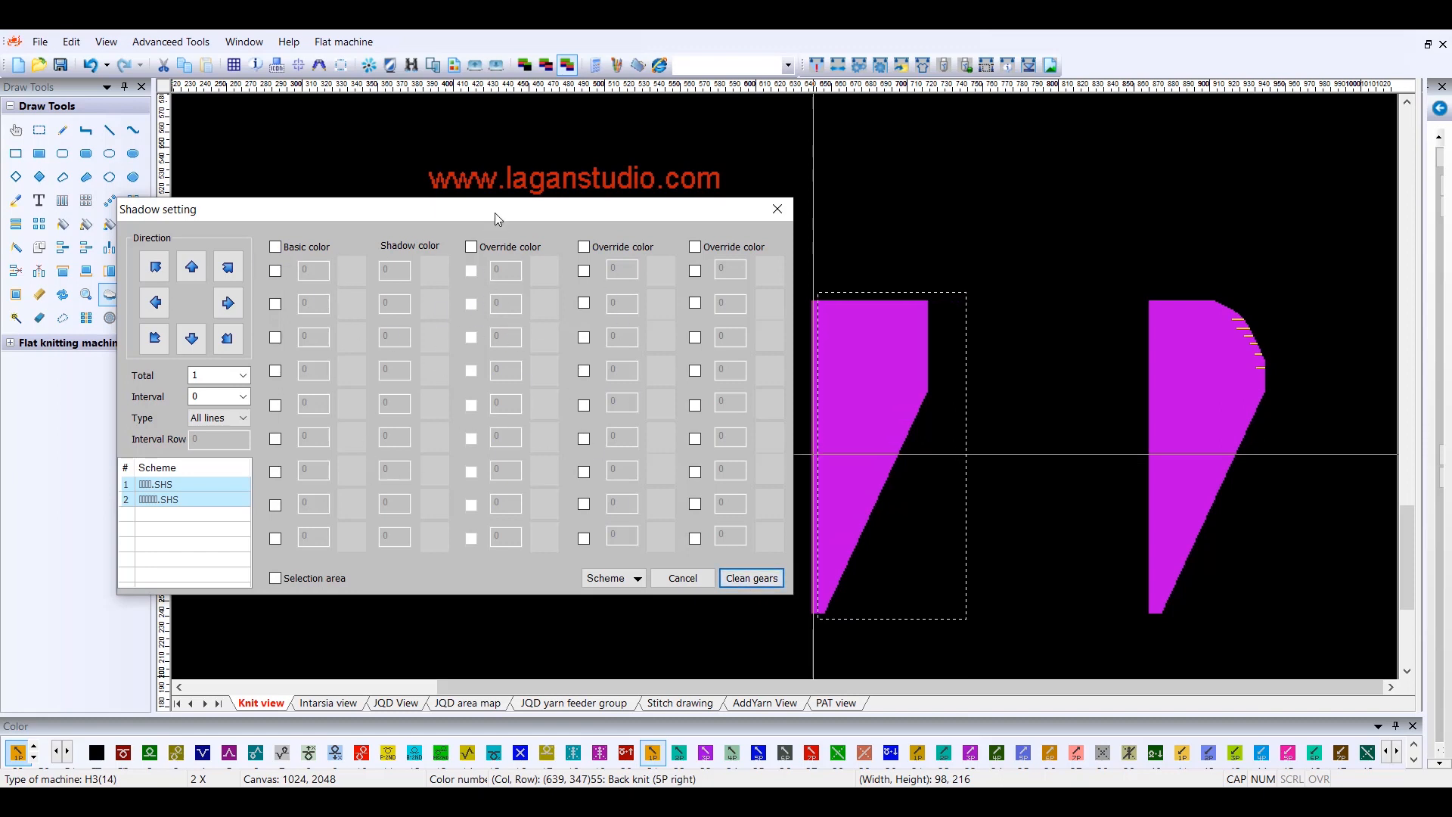
drag(494, 218, 488, 227)
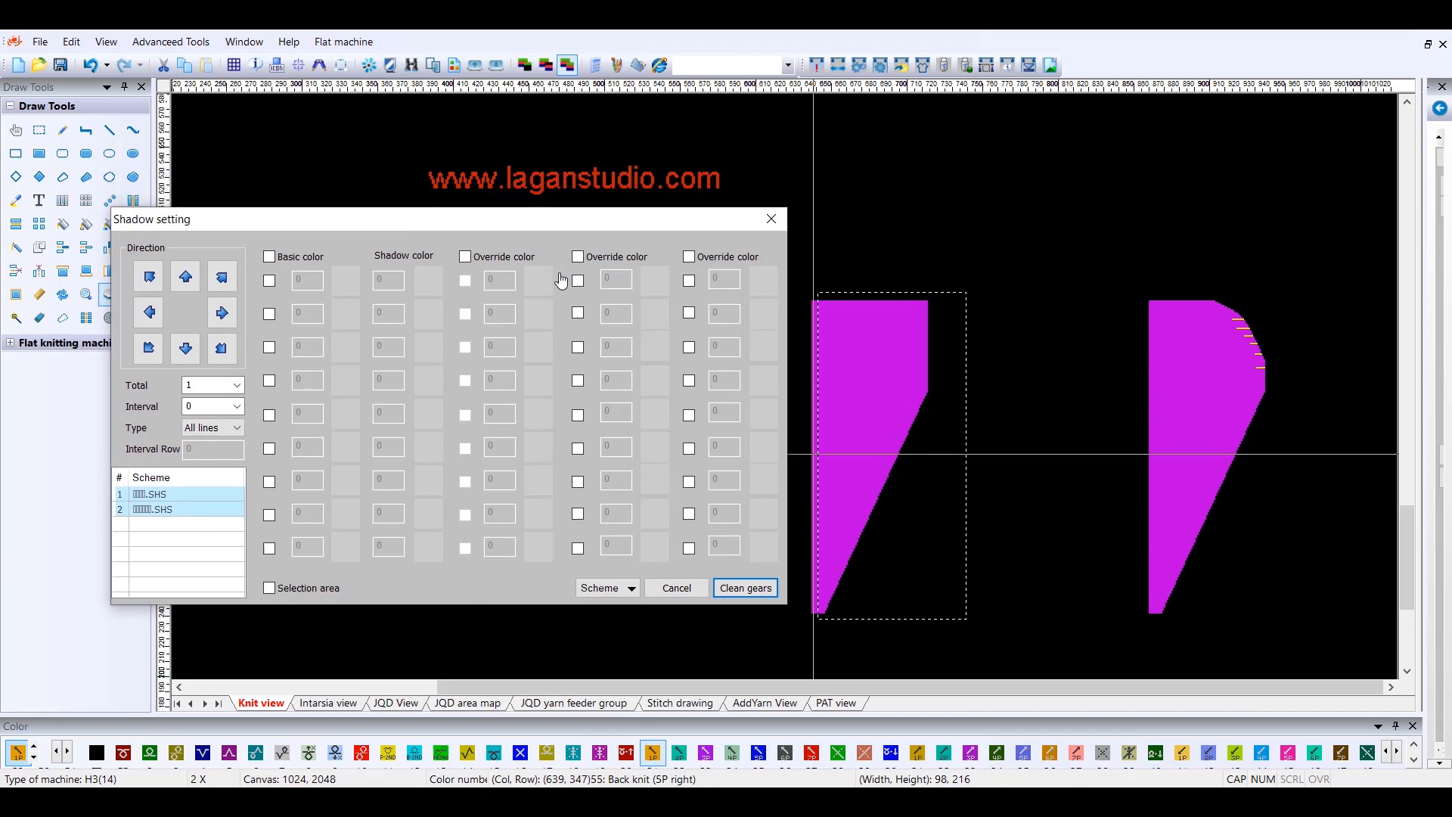
click(264, 204)
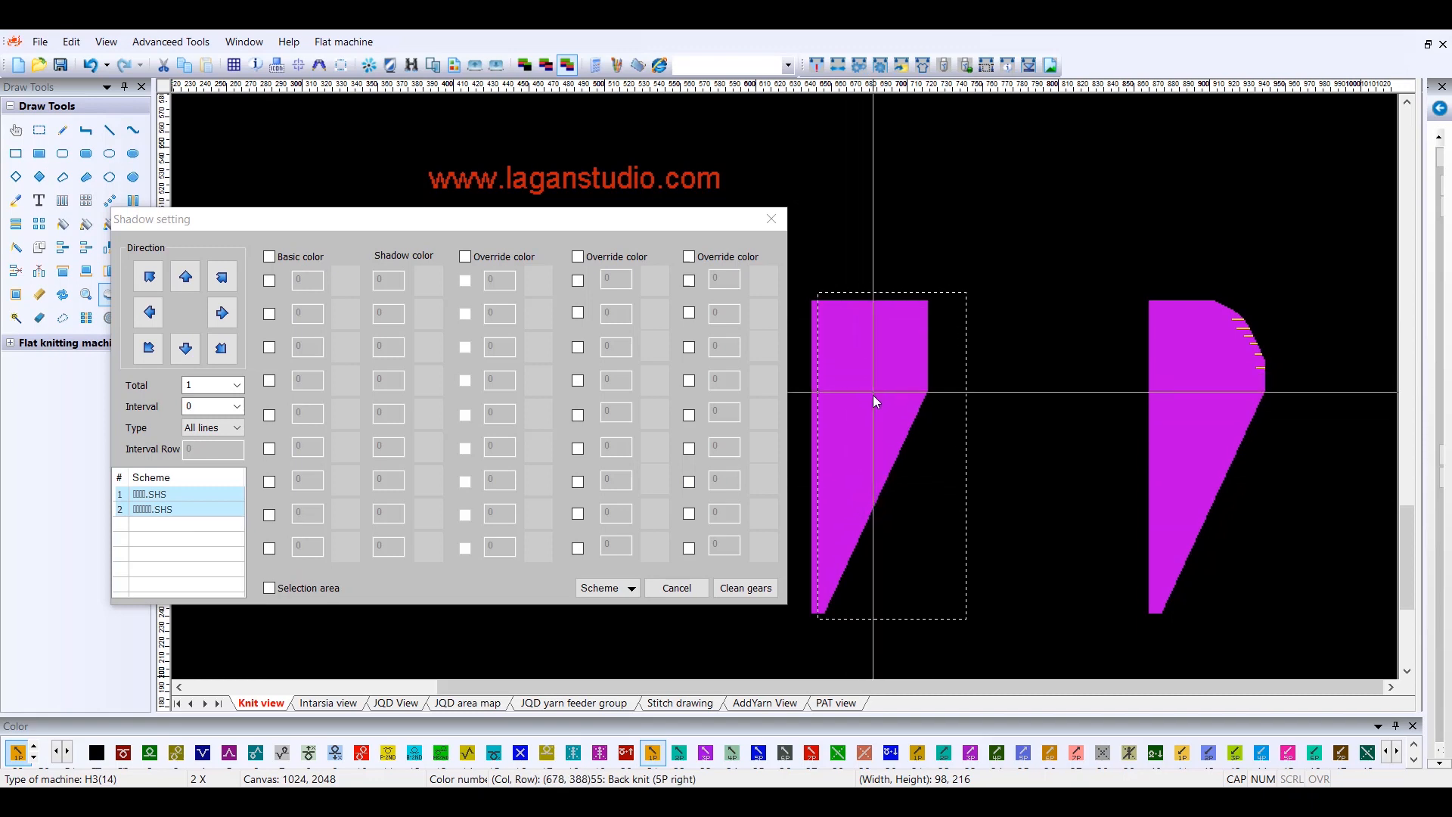
- Enable the first basic colour row and set it to the purple shape's colour number, 55
click(270, 281)
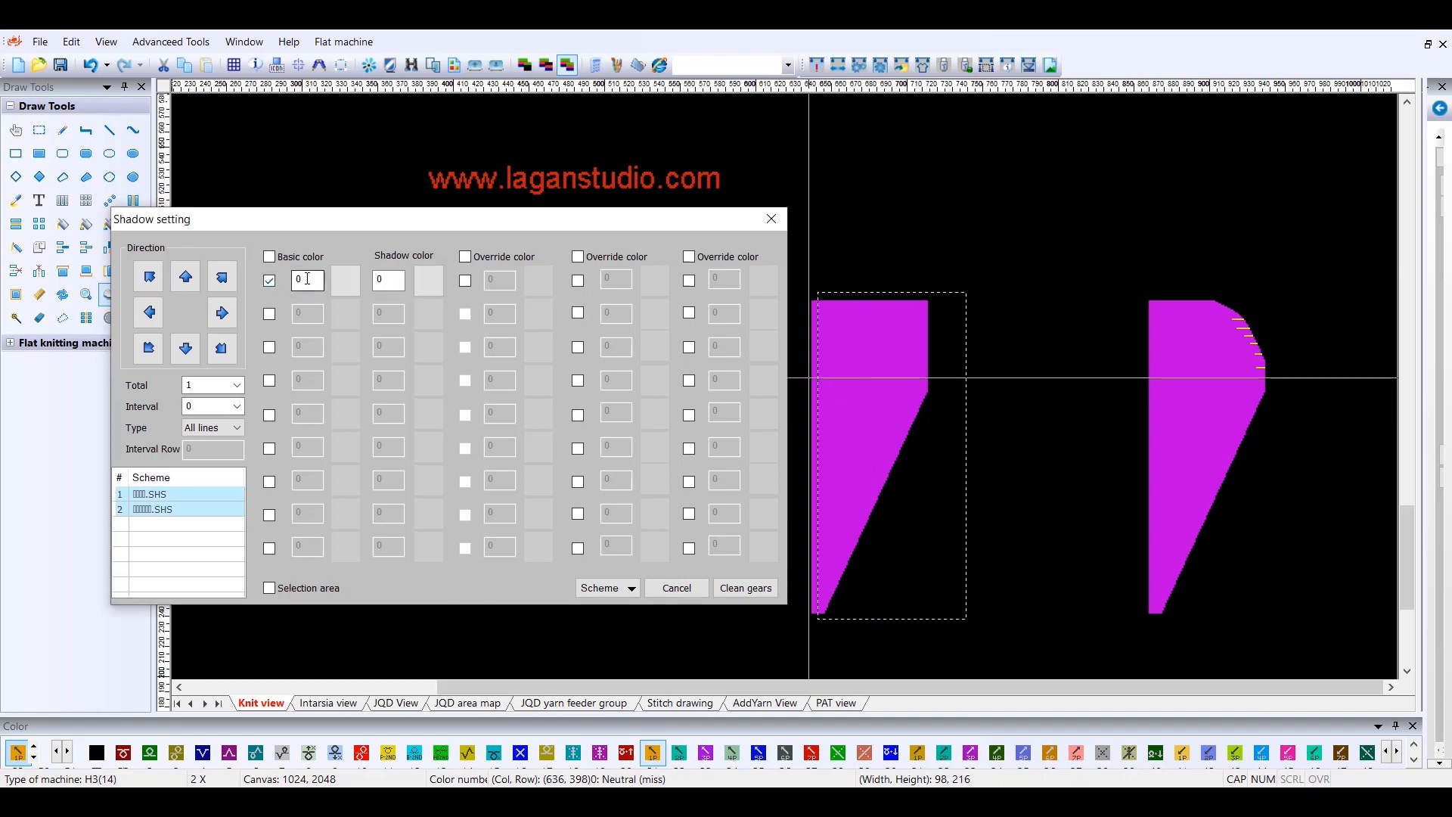
click(848, 364)
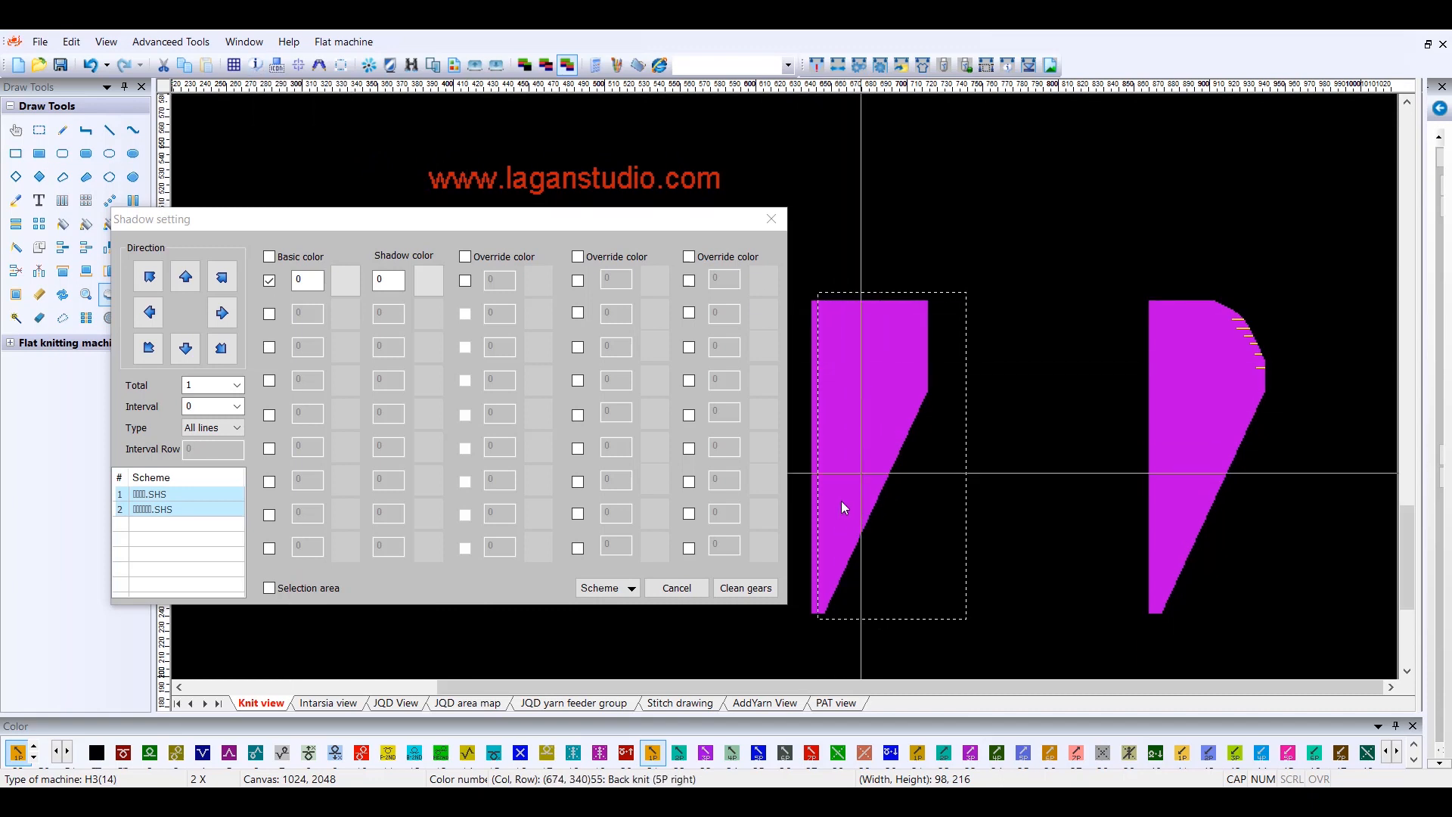
click(258, 66)
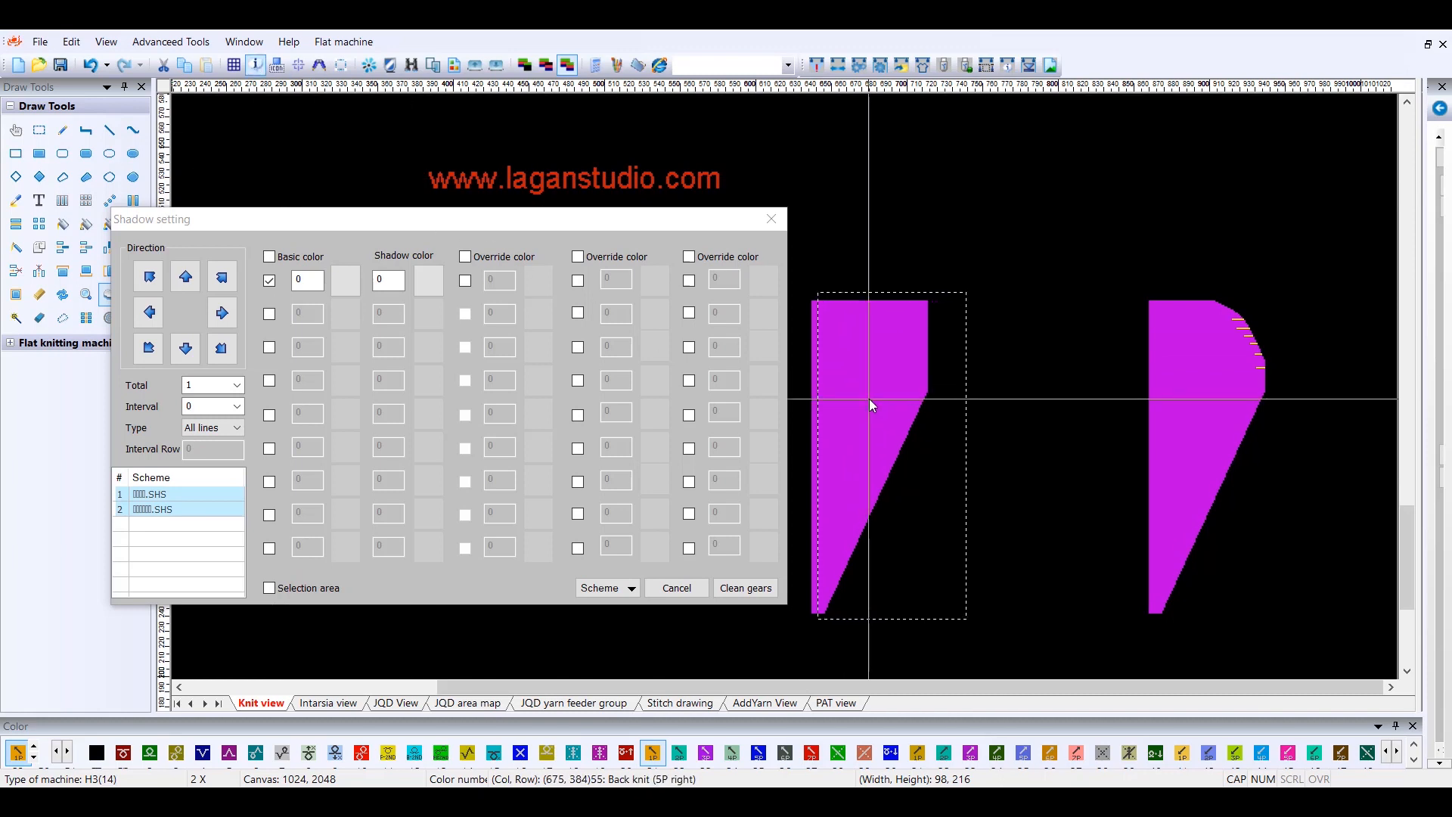
mouse_move(872, 399)
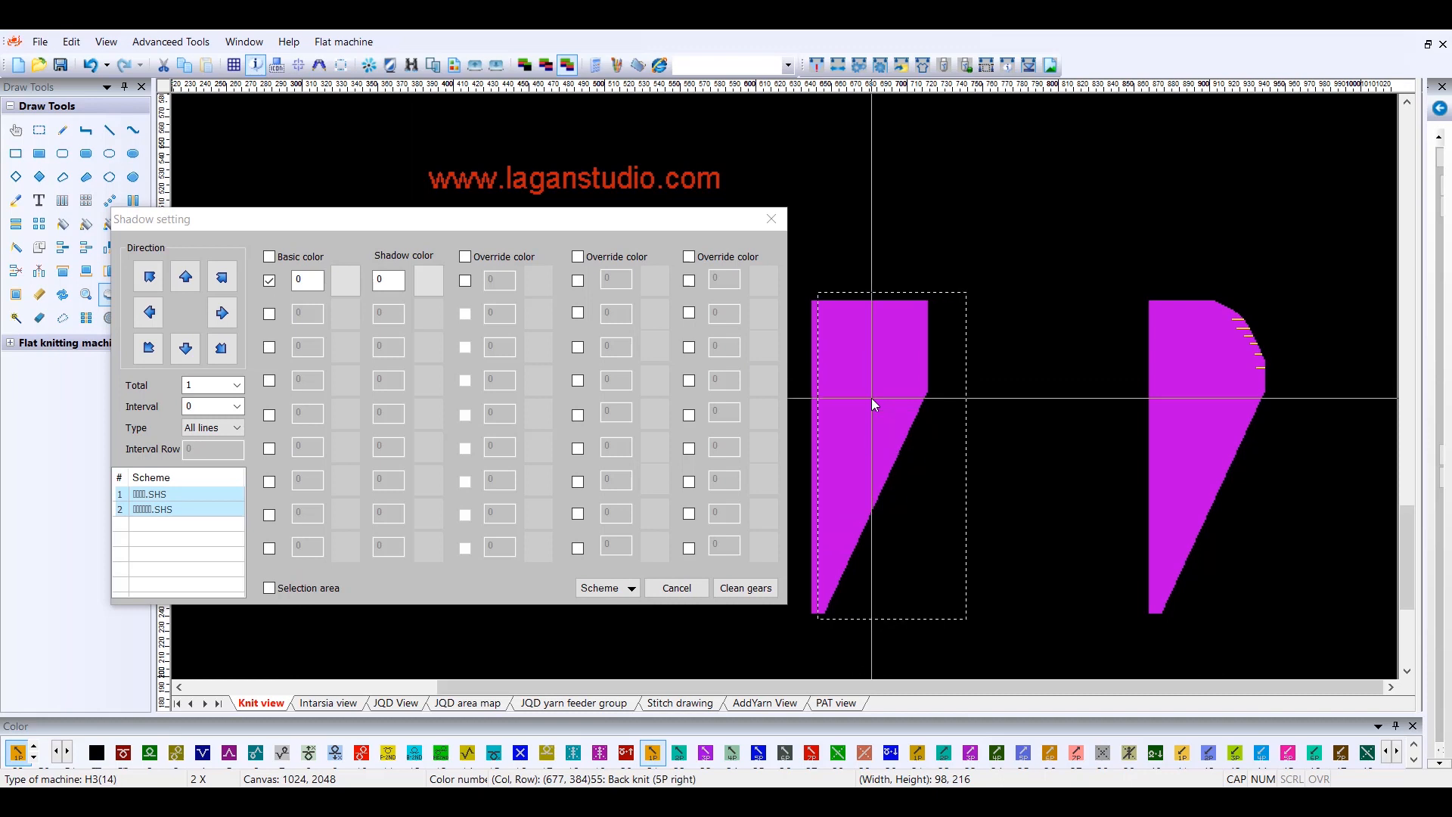
double_click(297, 280)
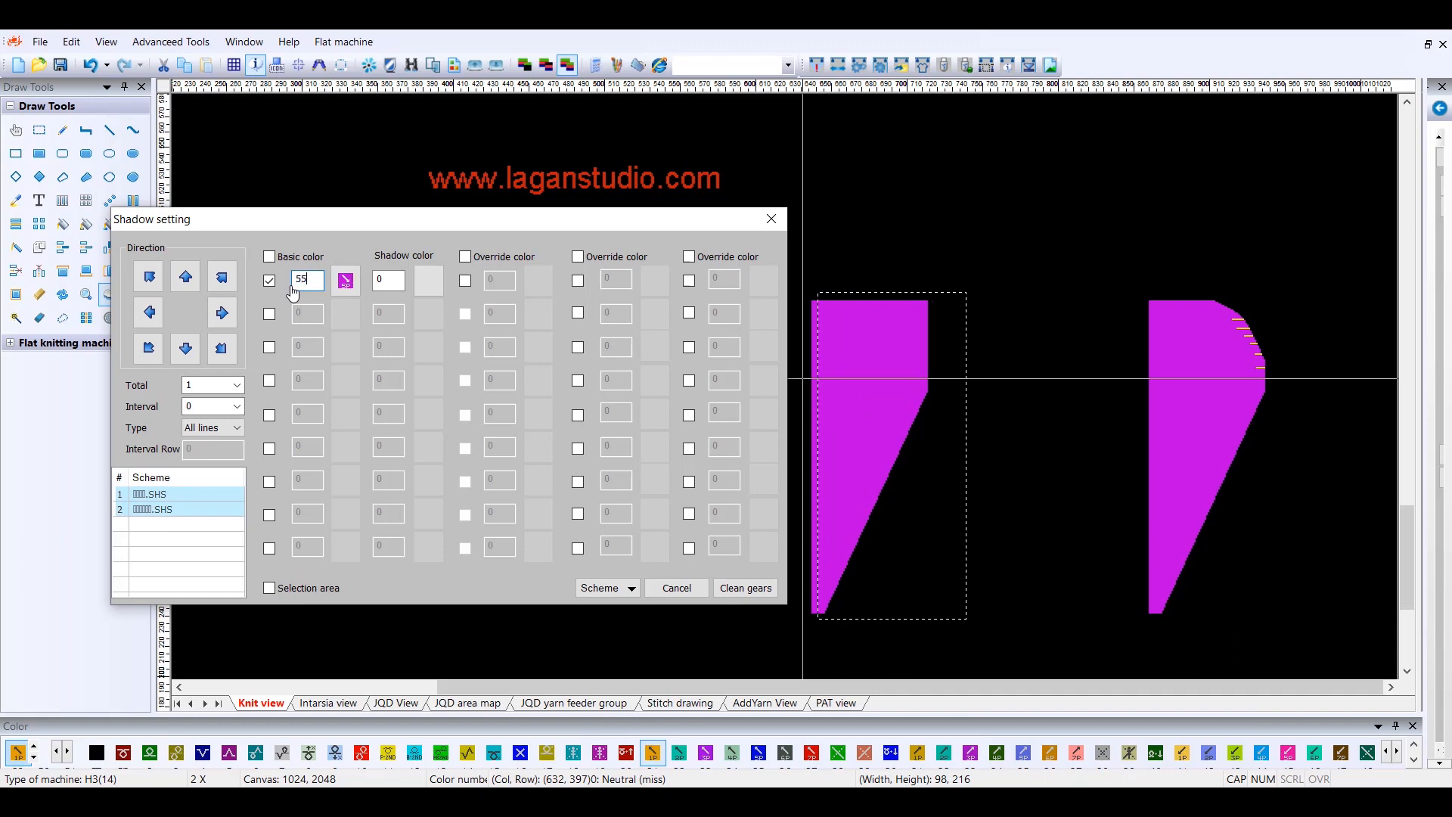
click(851, 466)
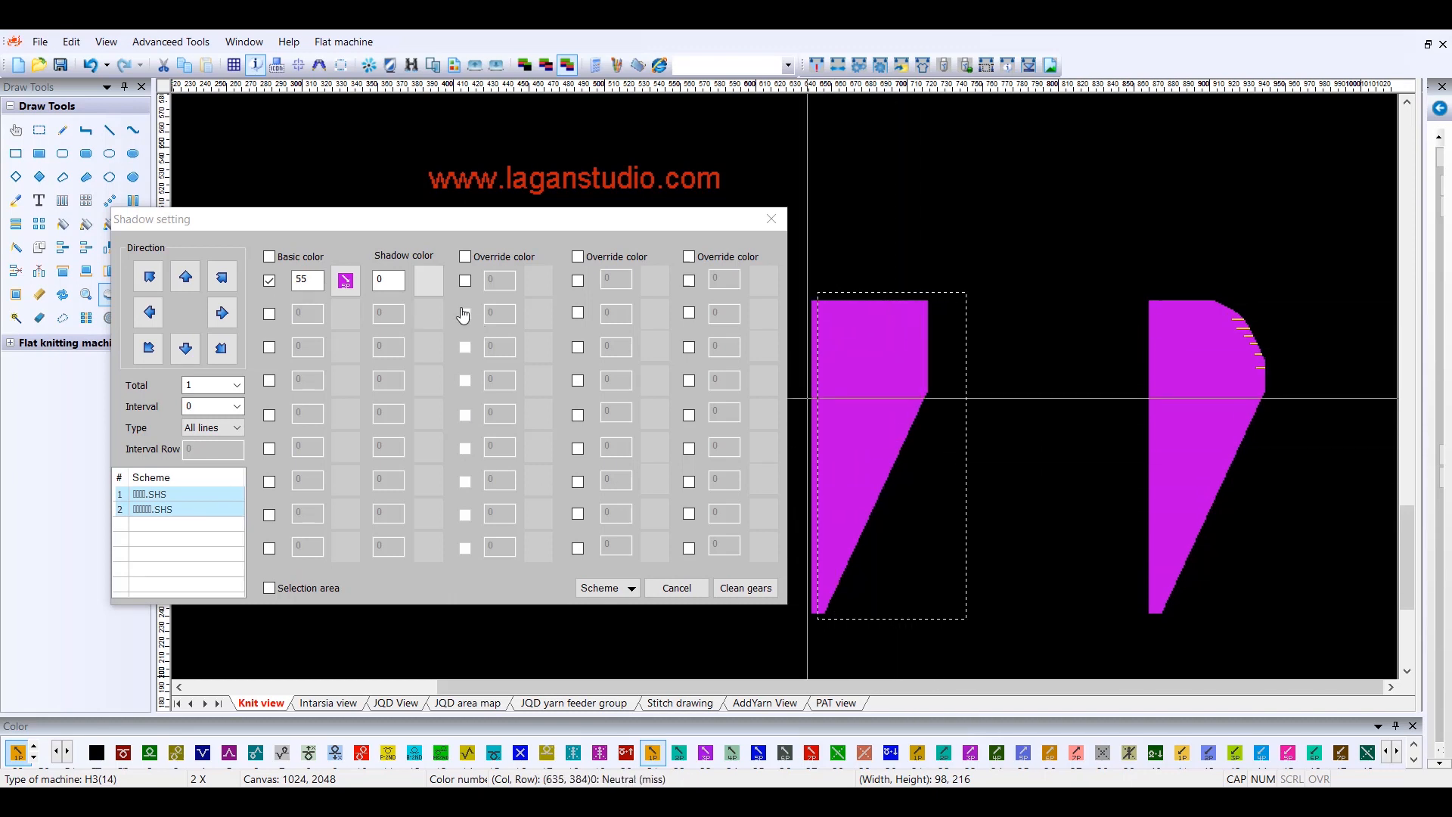
- Set the first row's shadow colour to 11, the yellow front knit 2nd stitch
double_click(396, 281)
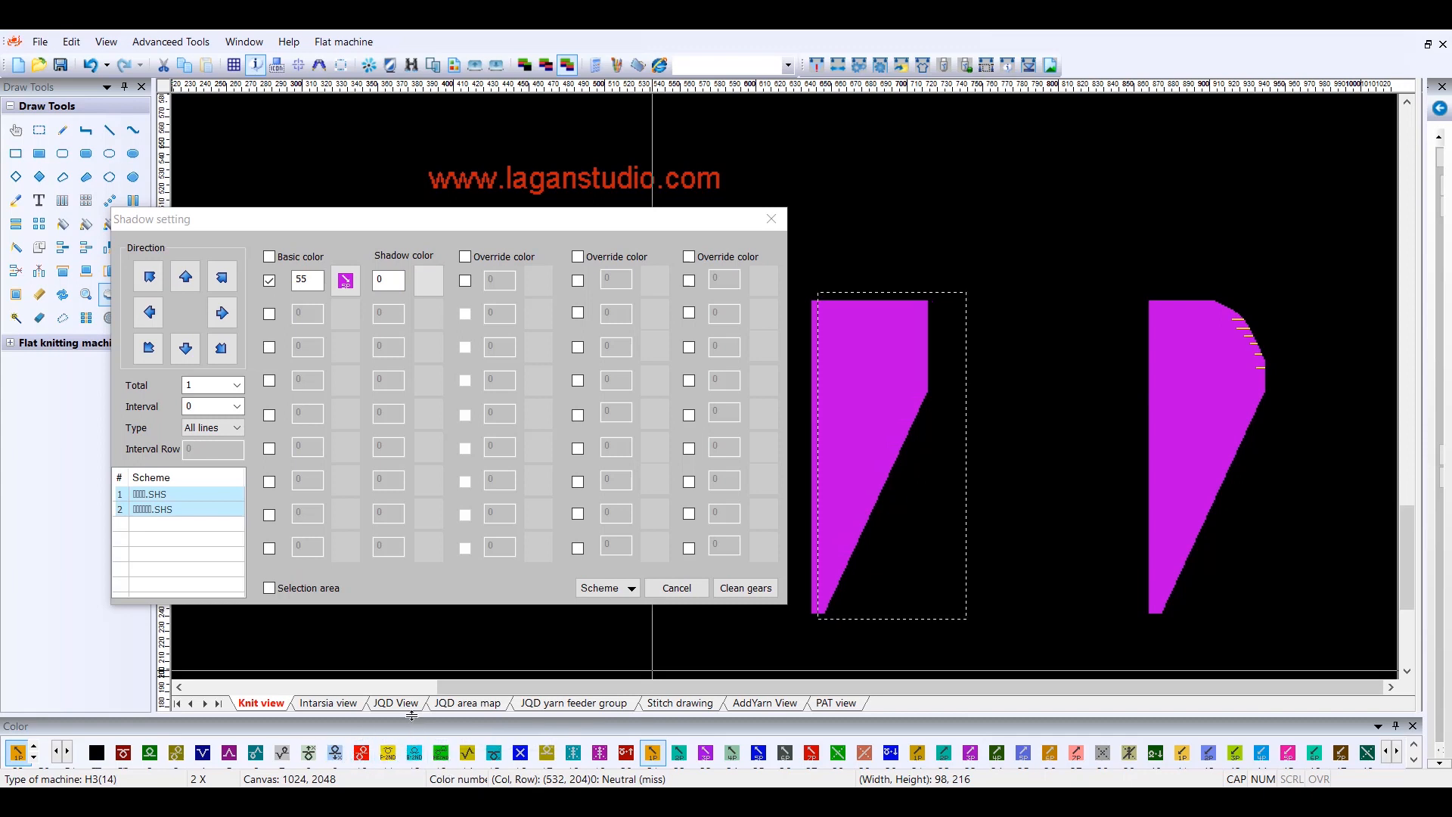
drag(412, 717, 412, 706)
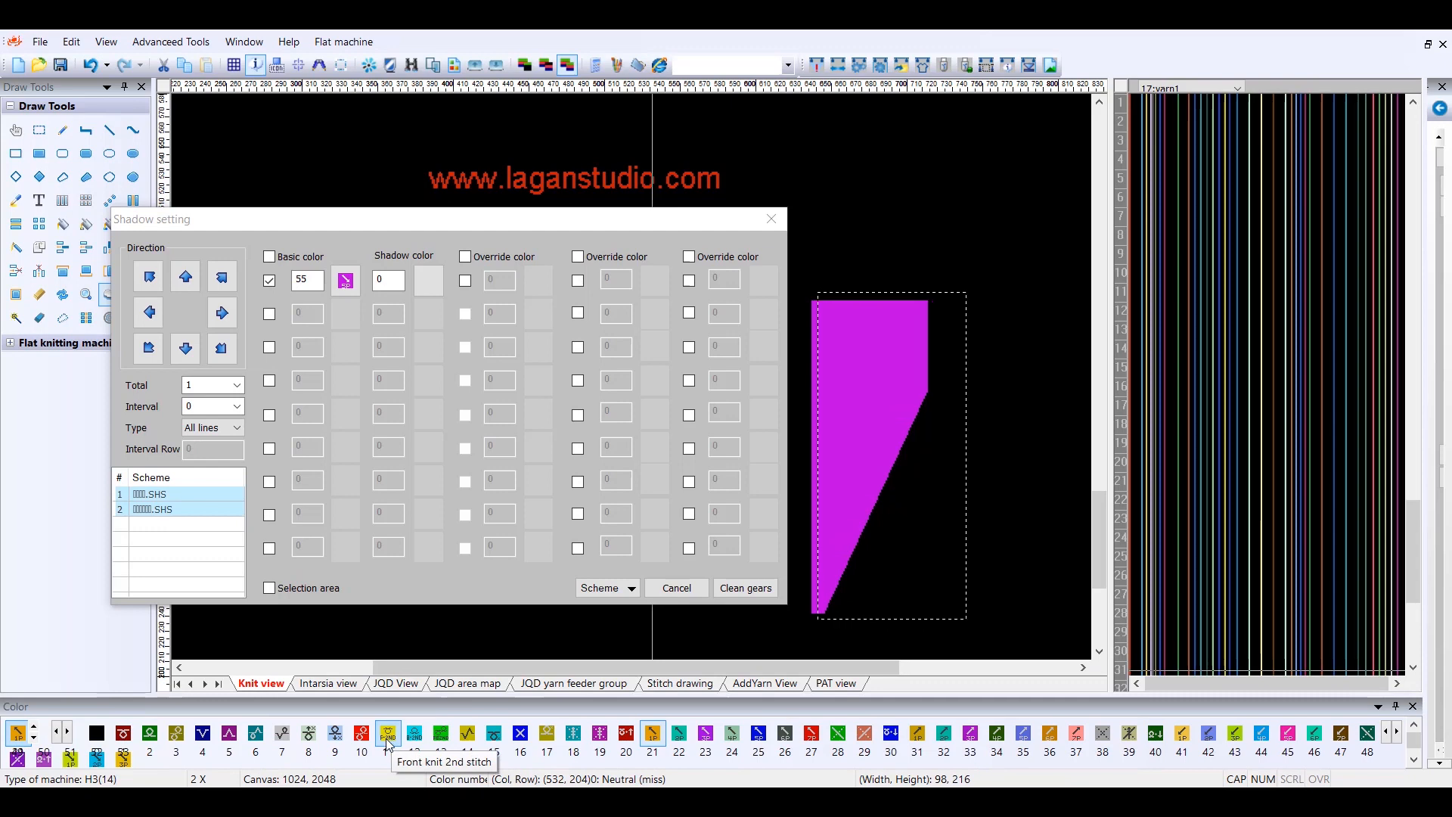
click(398, 279)
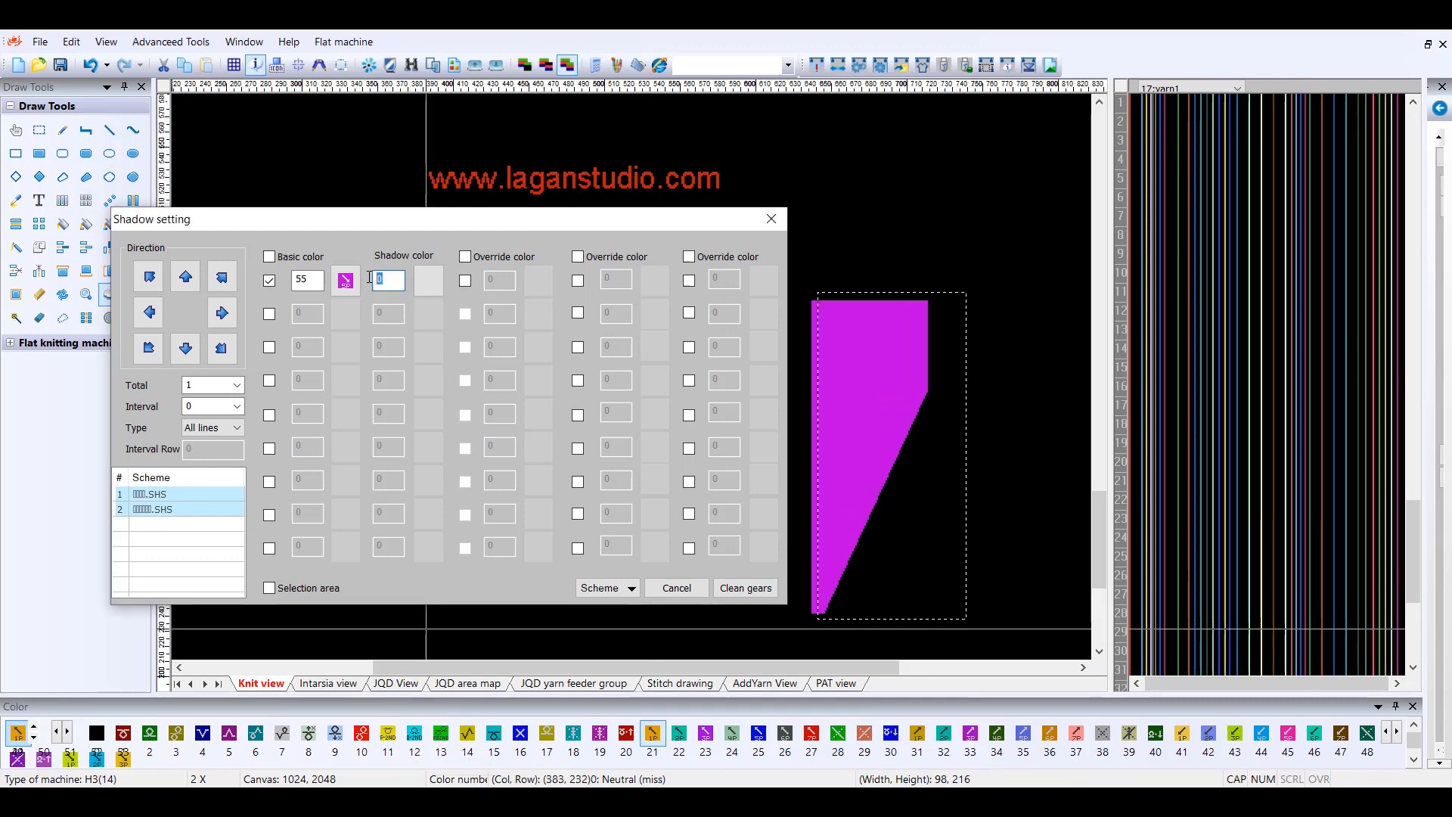
text(11)
click(387, 733)
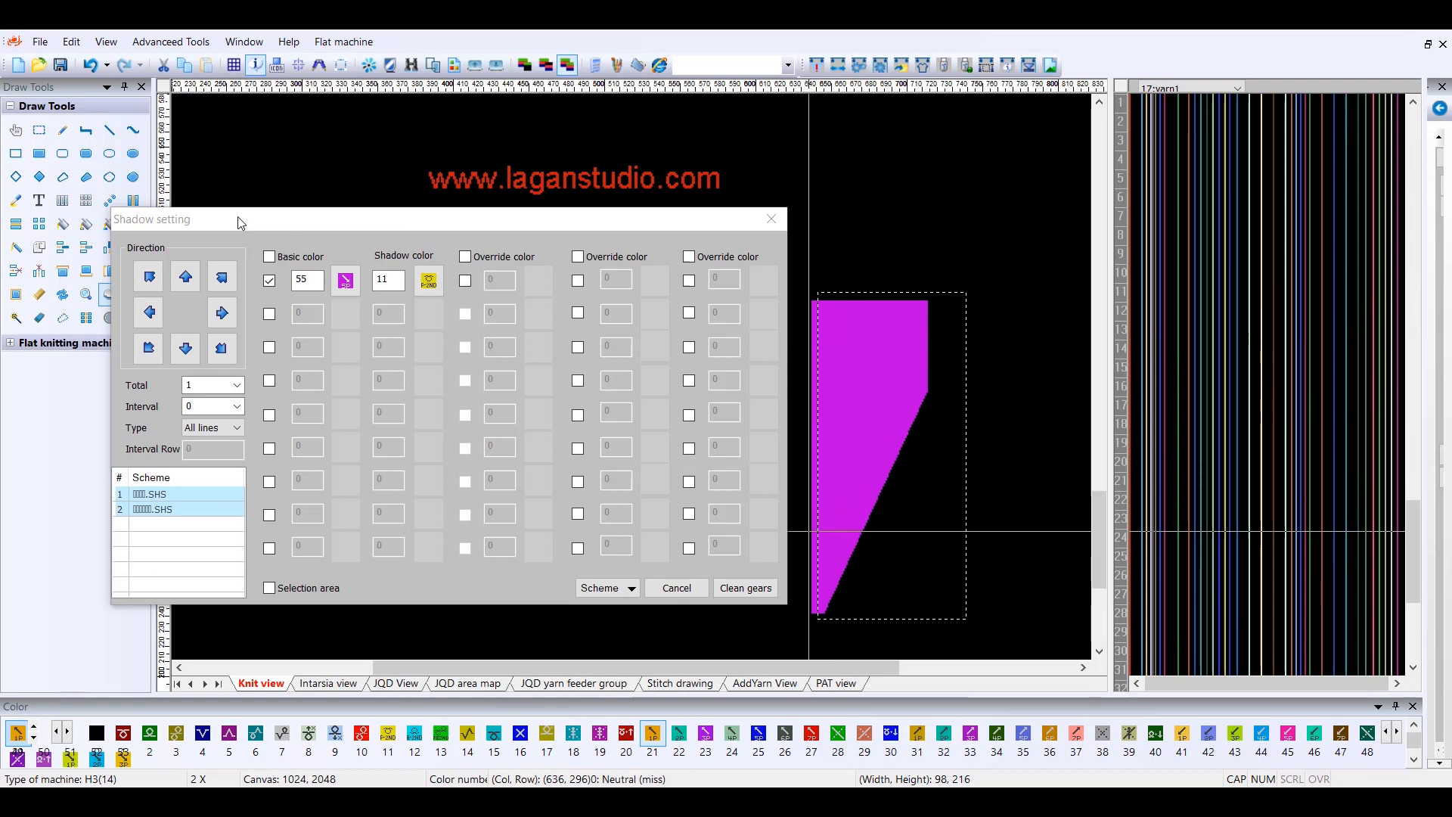
- Set the shadow total to 9 and apply the yellow shadow along the purple shape's right edge
drag(244, 223, 1133, 301)
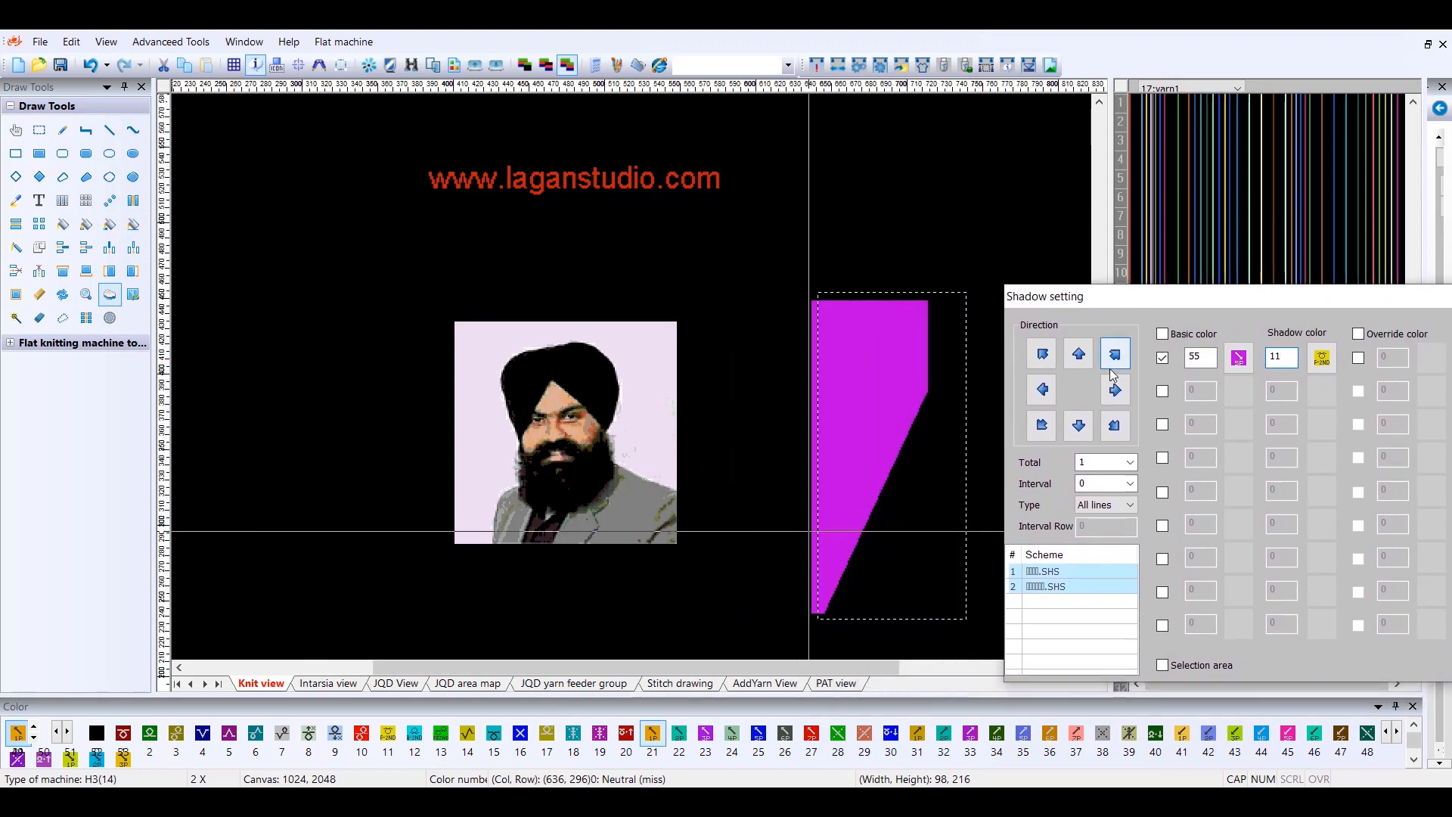
click(1042, 391)
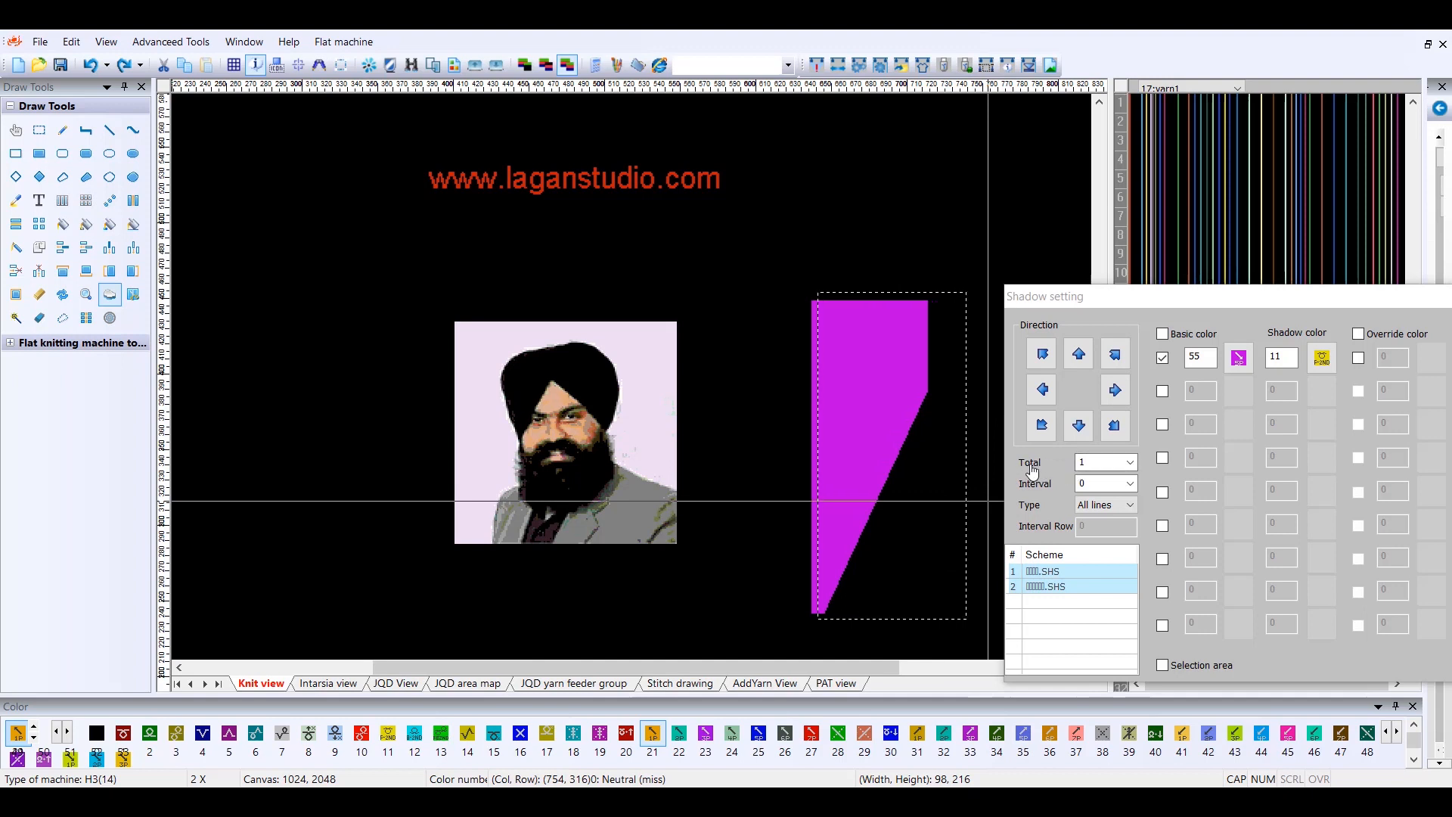
click(1129, 464)
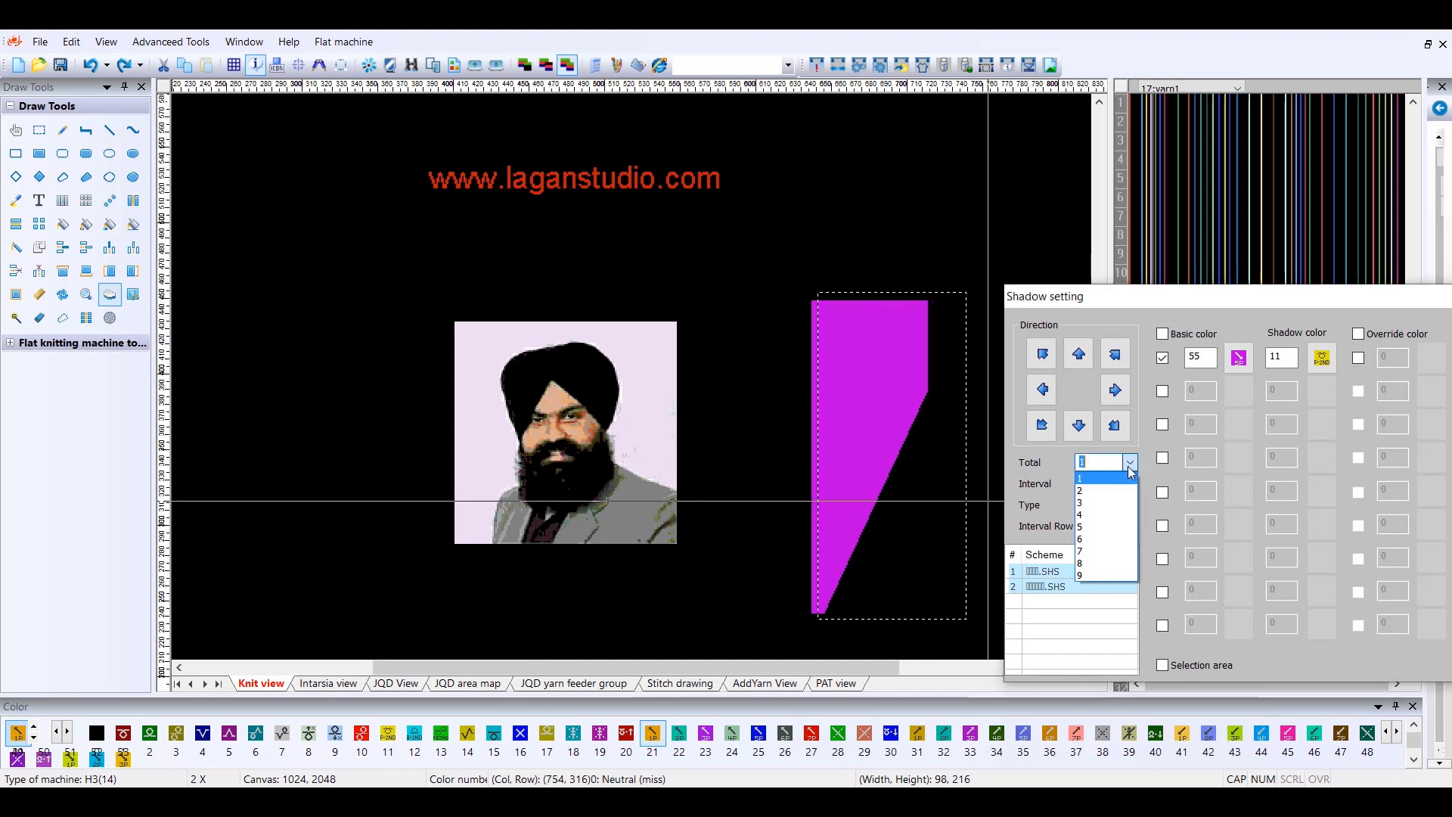
click(1090, 573)
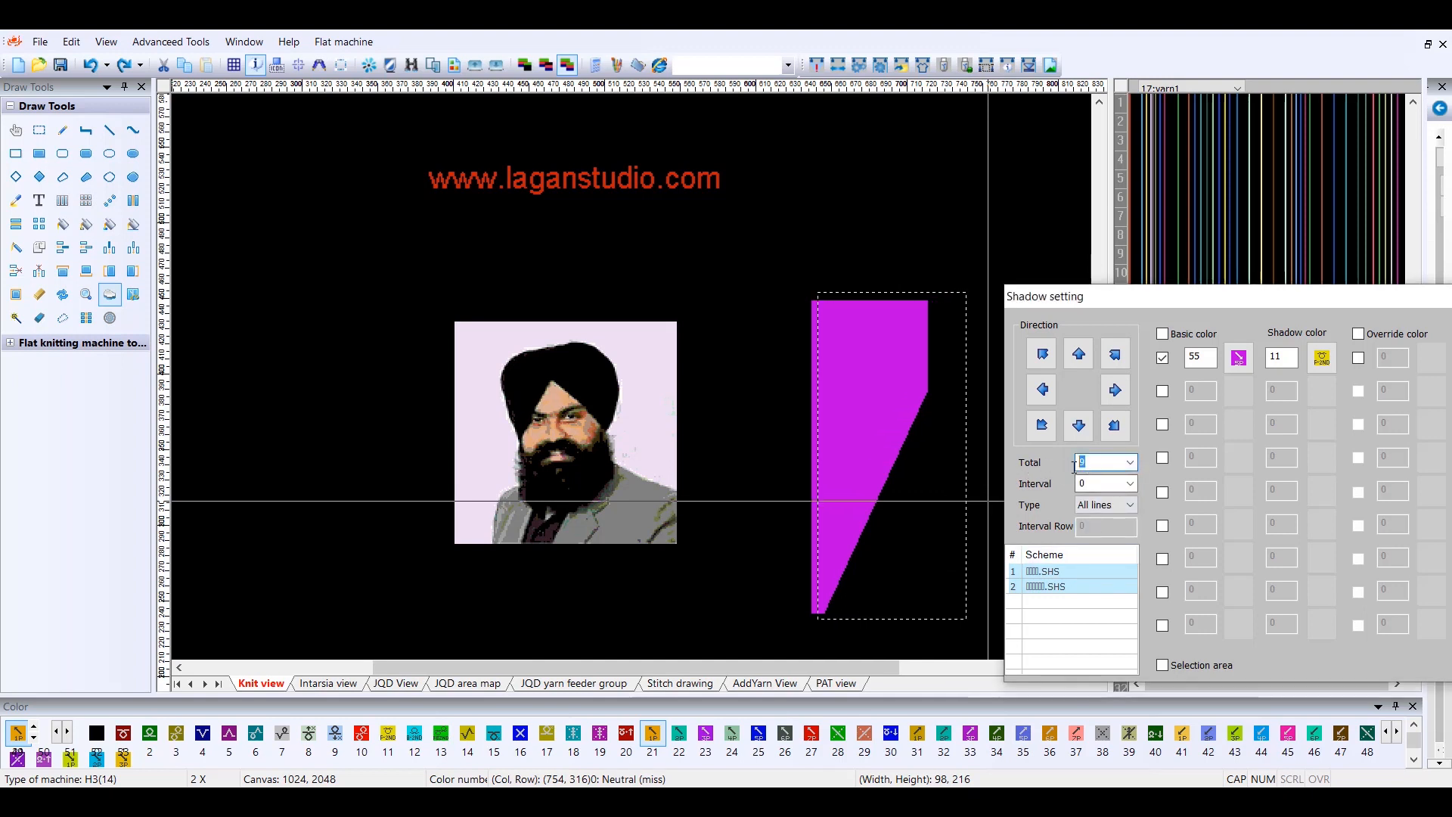
click(908, 476)
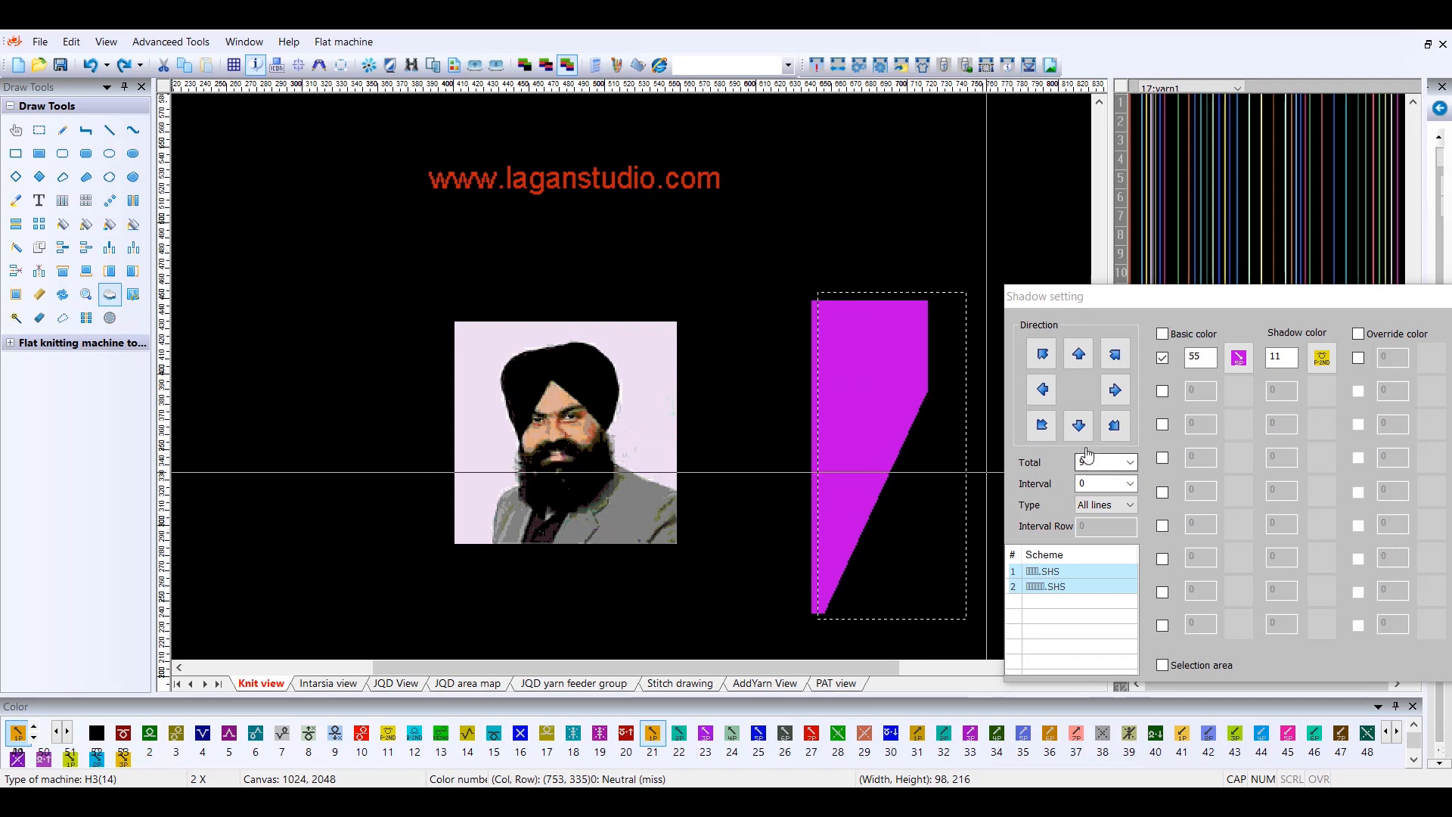
click(1044, 390)
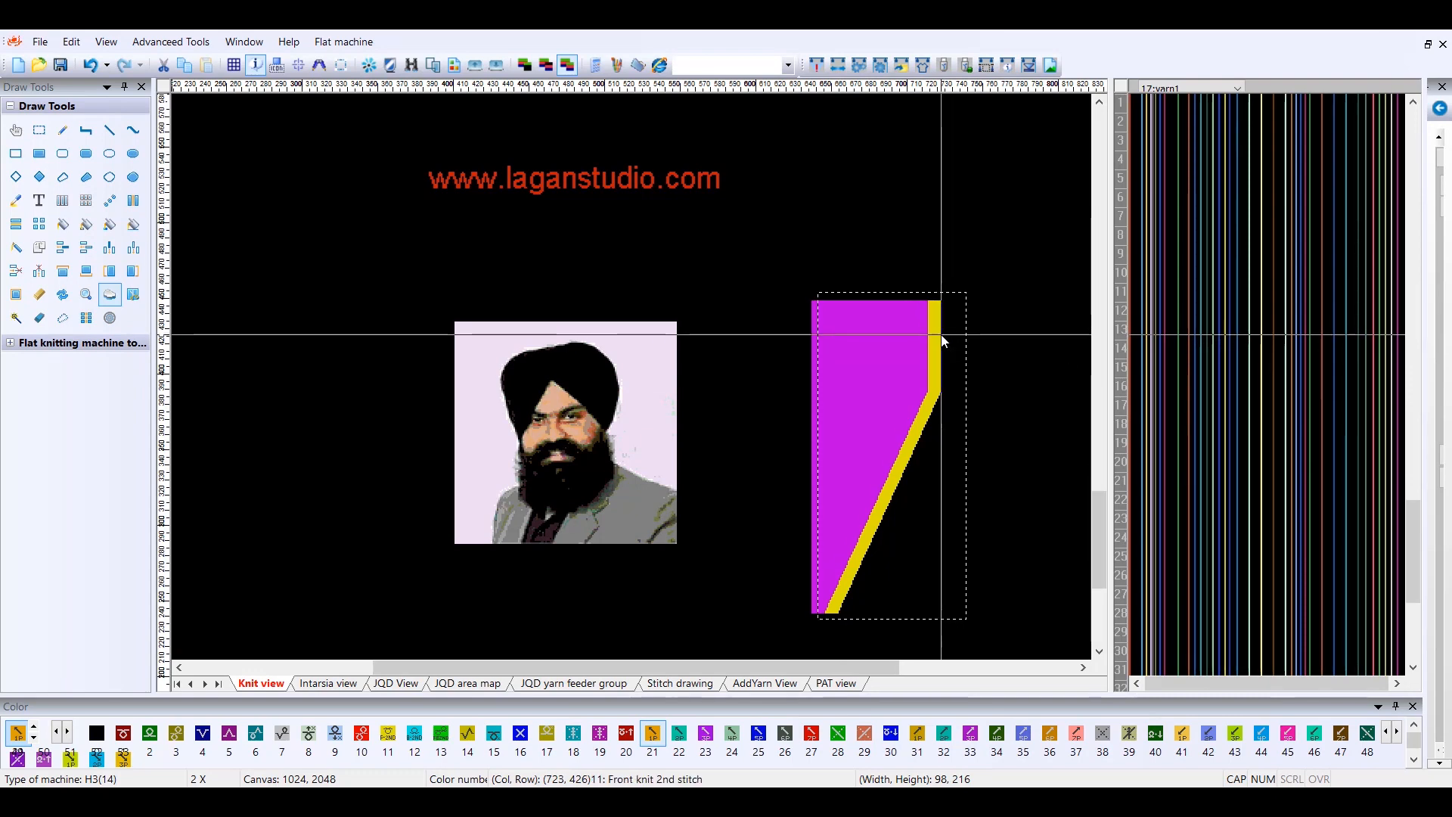
- Undo the shadow and recolour a band about 45 rows high across the shape's lower part with colour 11
click(936, 408)
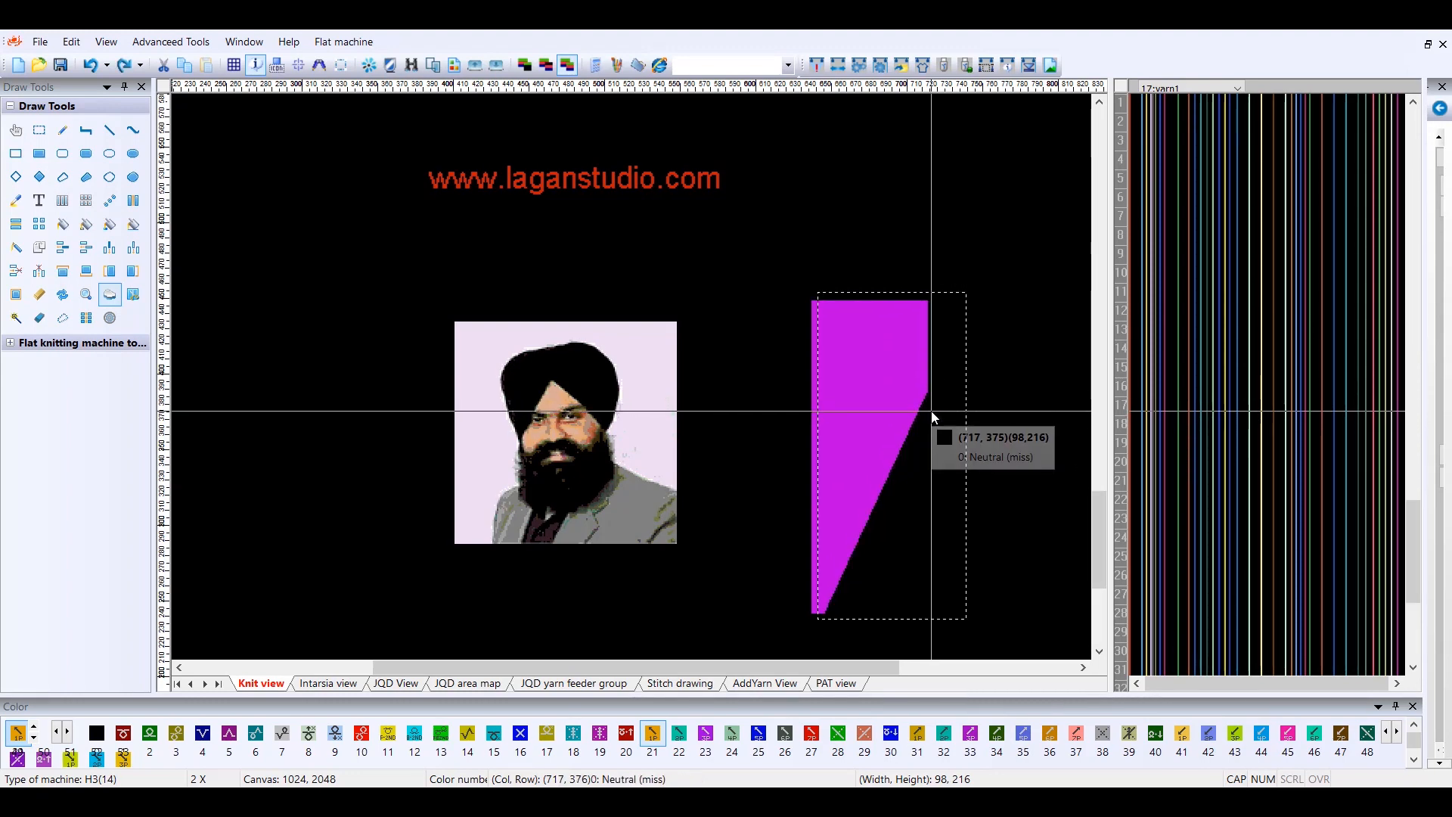
key(Escape)
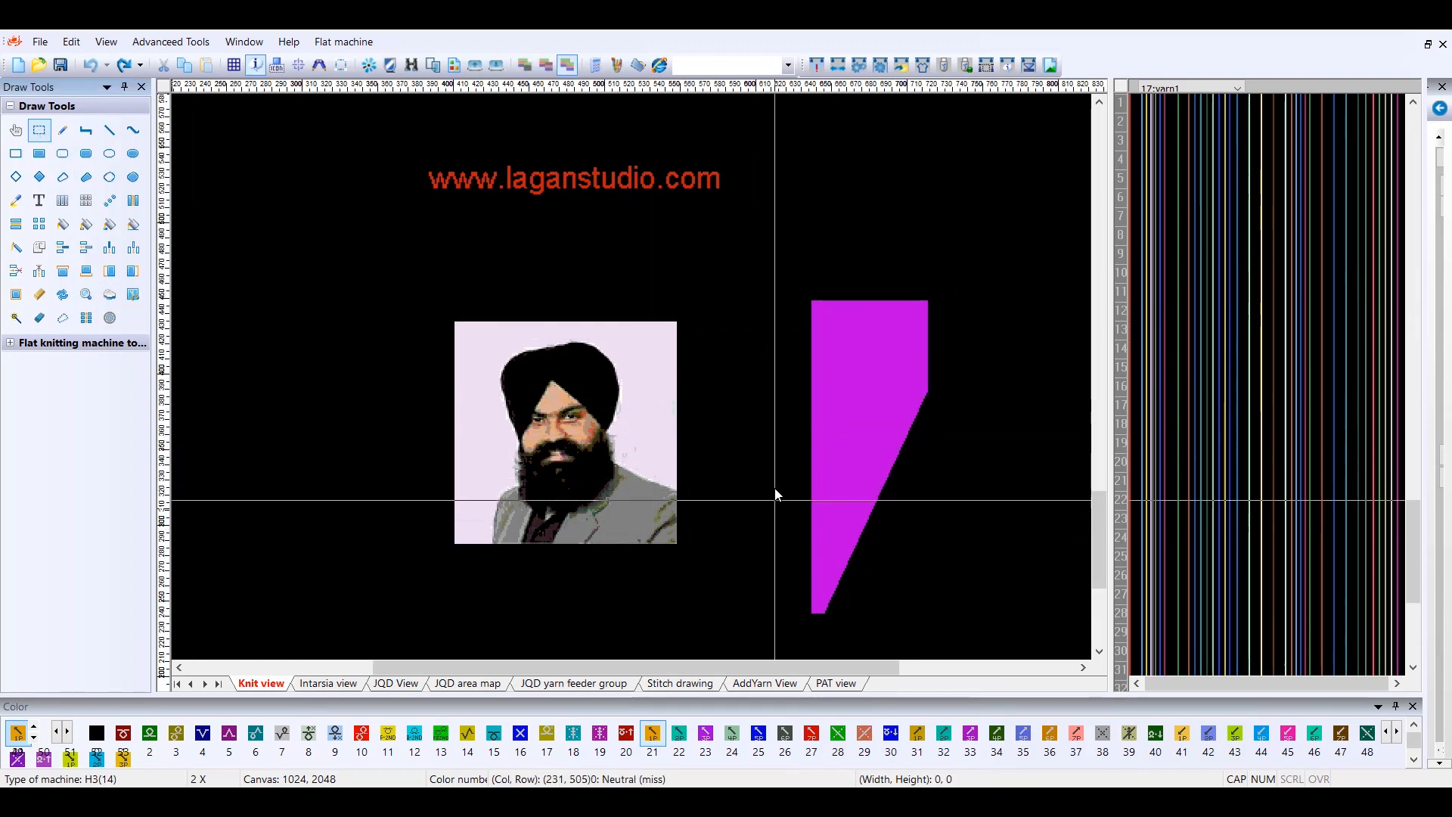
drag(777, 473, 904, 540)
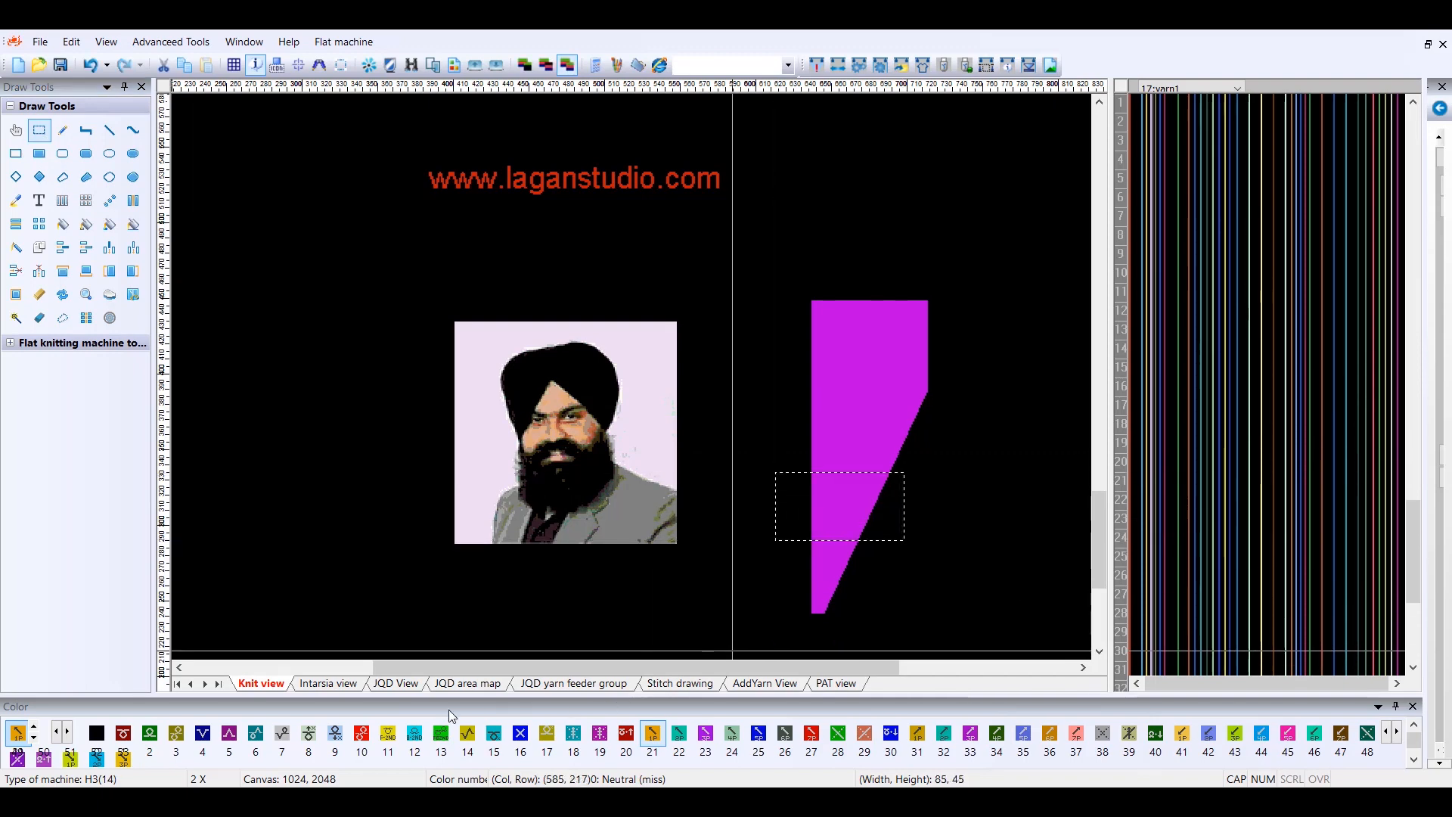
click(389, 734)
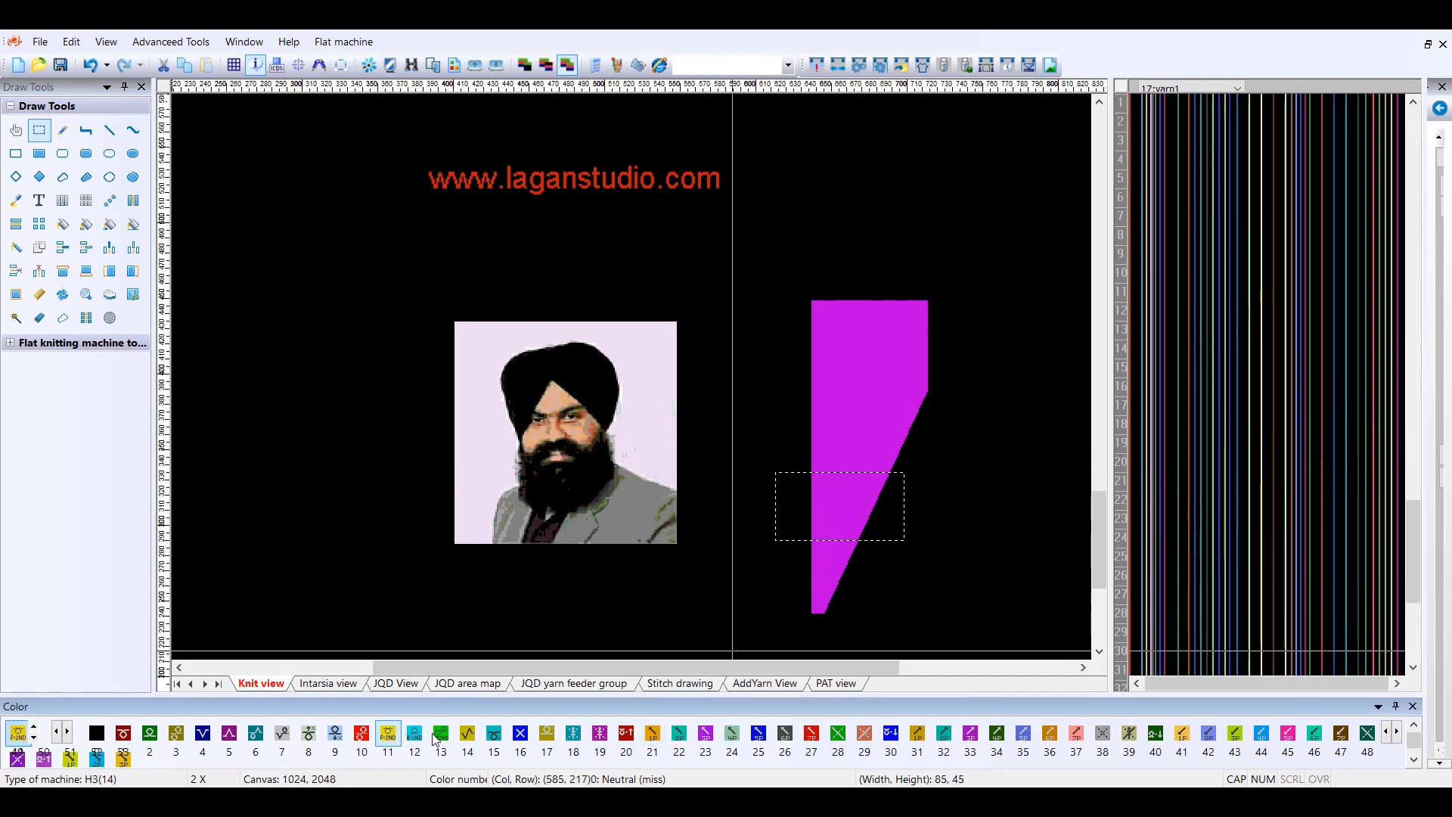
click(846, 490)
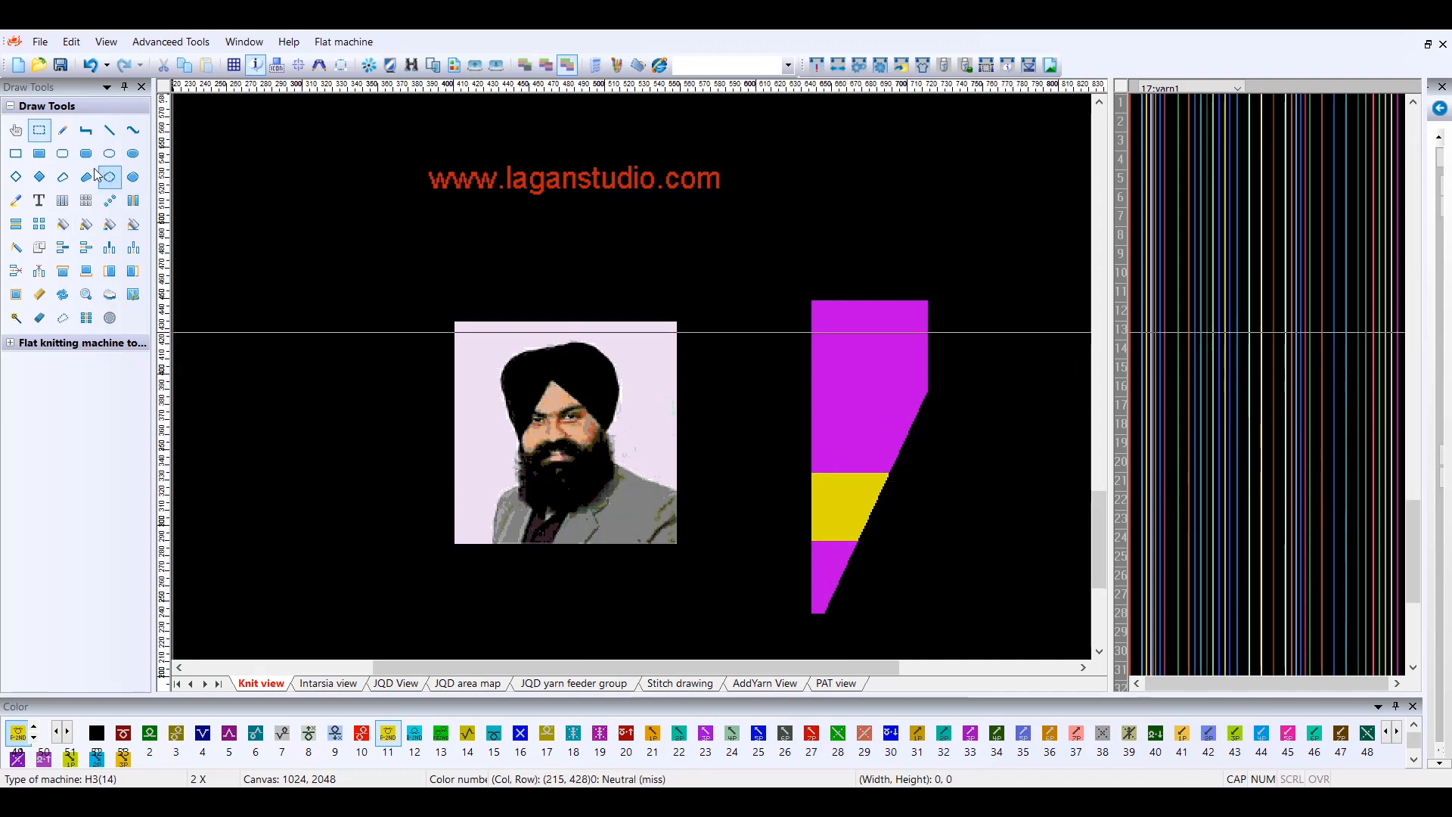
- Select an area about 114 by 219 around the whole purple and yellow shape and reopen the Shadow settings
click(43, 134)
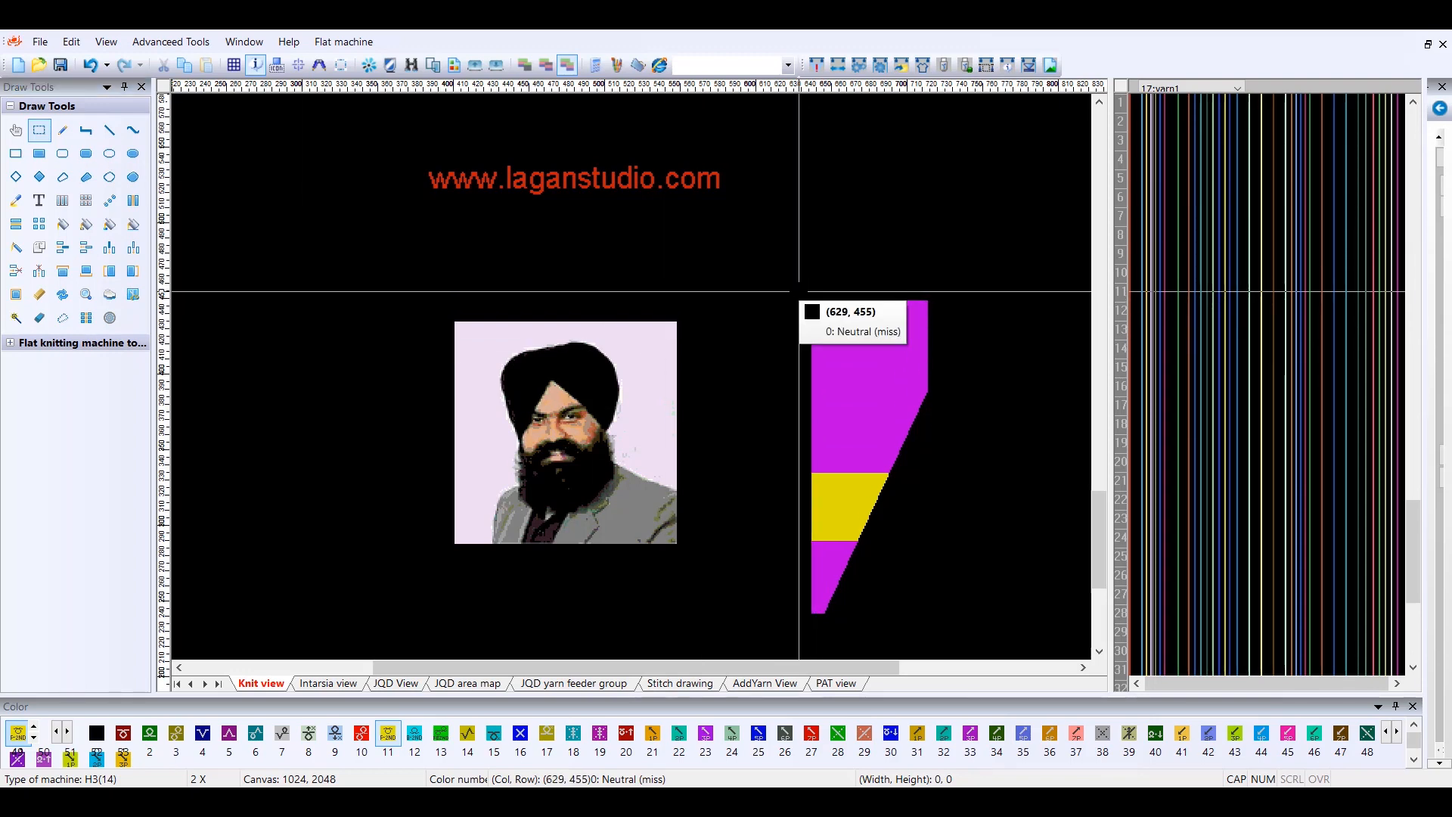
drag(799, 290, 971, 622)
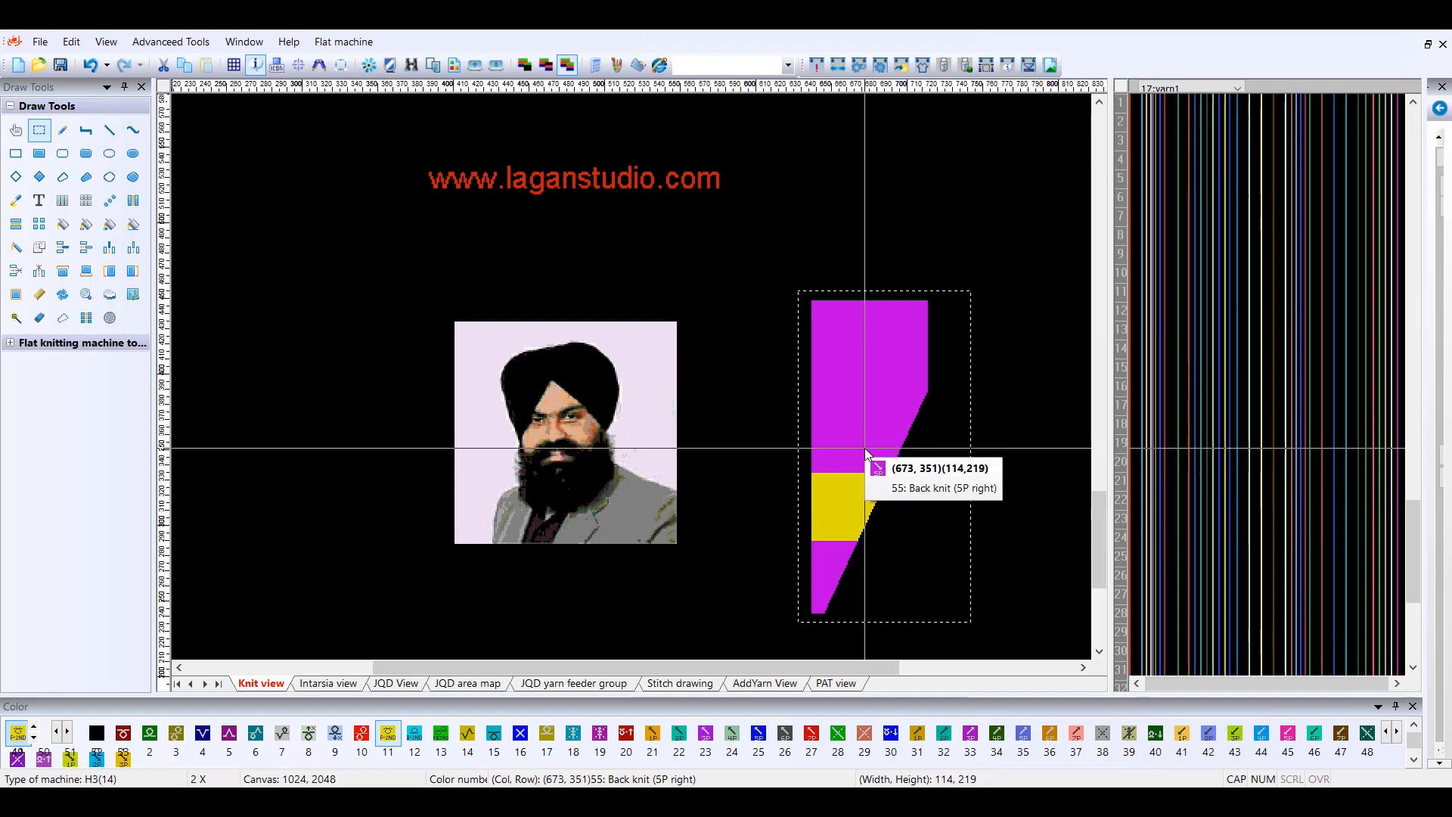
click(112, 298)
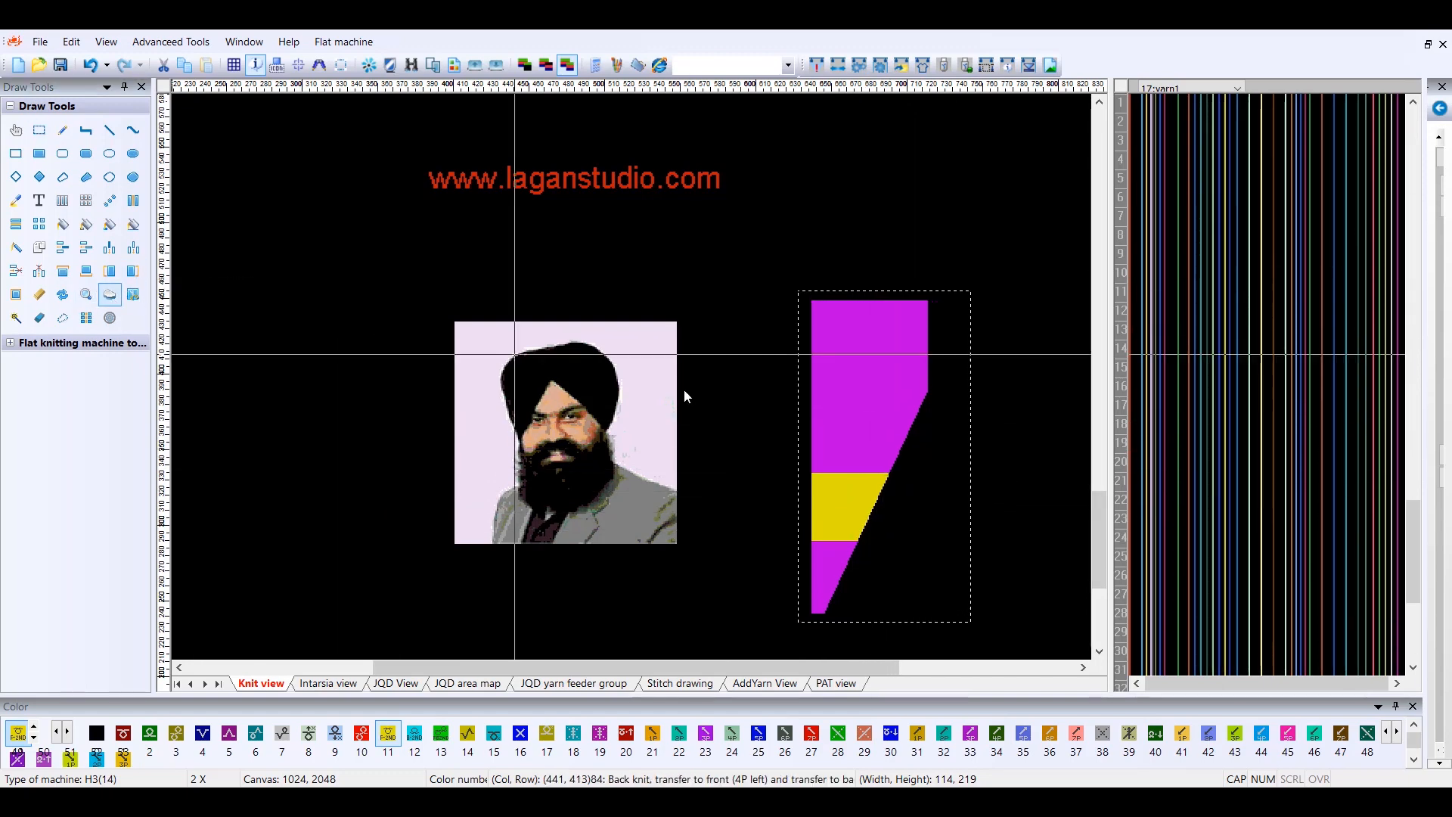
click(916, 432)
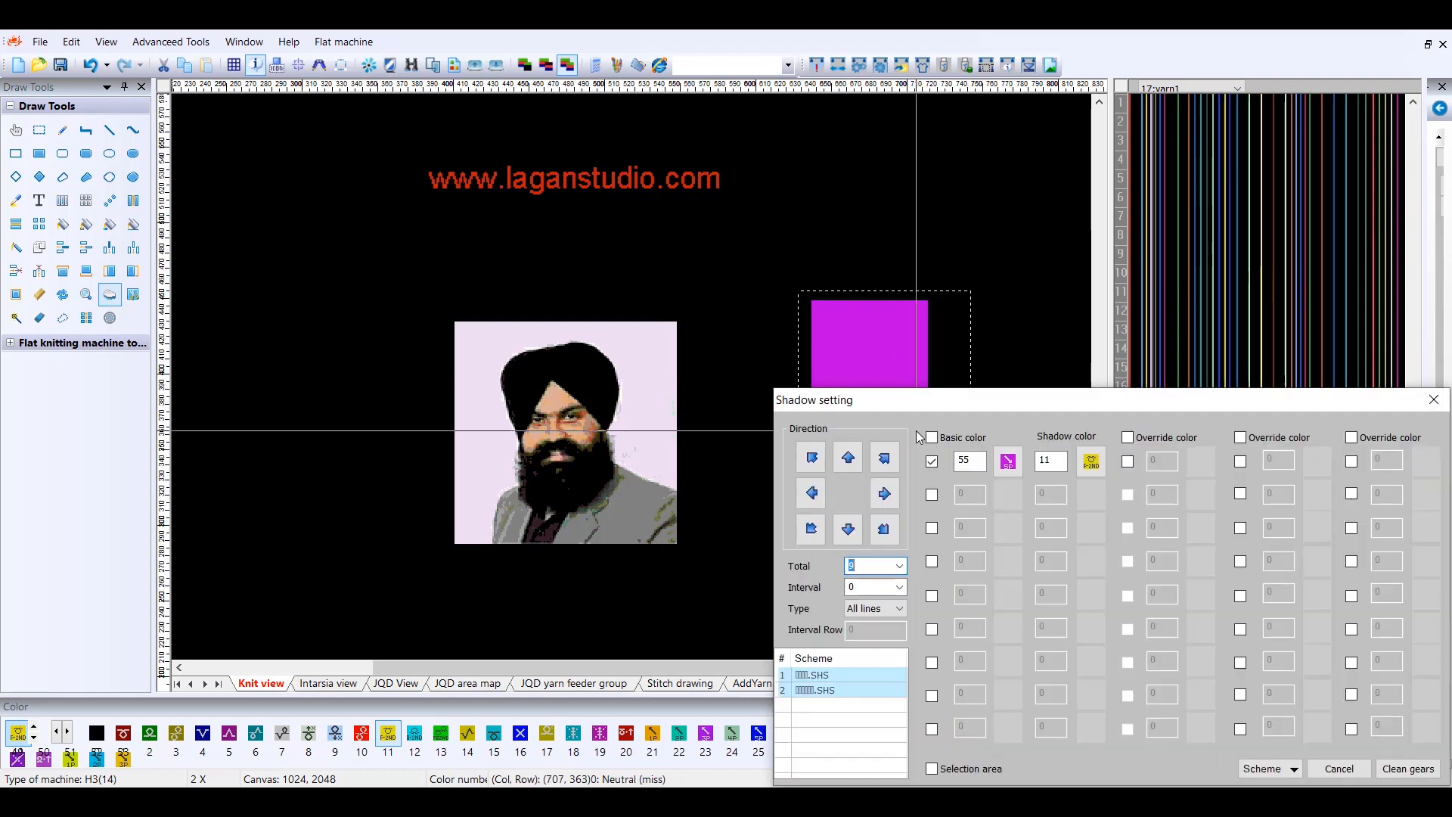
- Enable a second row in the Shadow settings with basic colour 11 and set the shadow colour of both rows to 12
drag(969, 398, 291, 219)
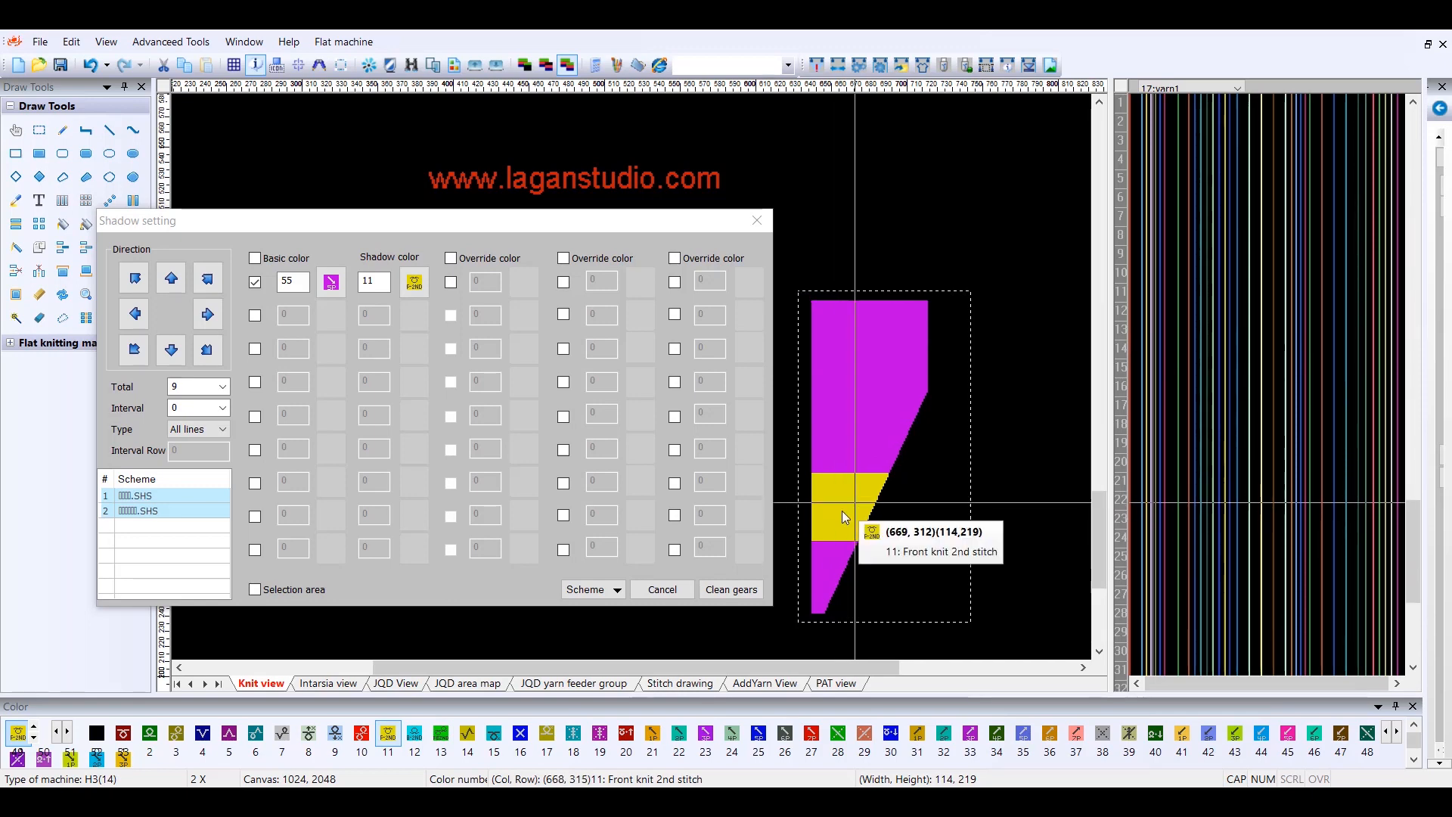
click(255, 317)
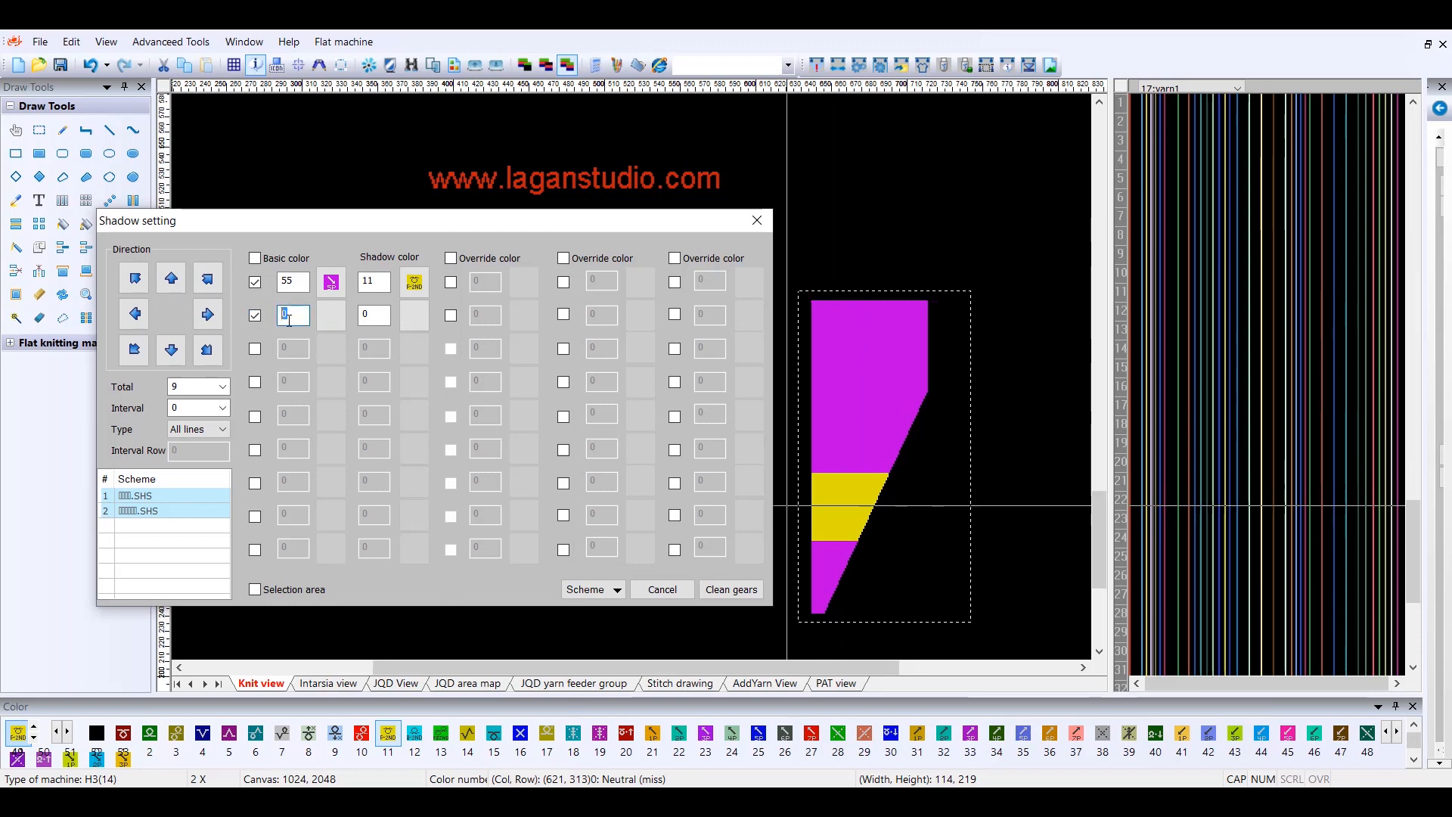
double_click(285, 314)
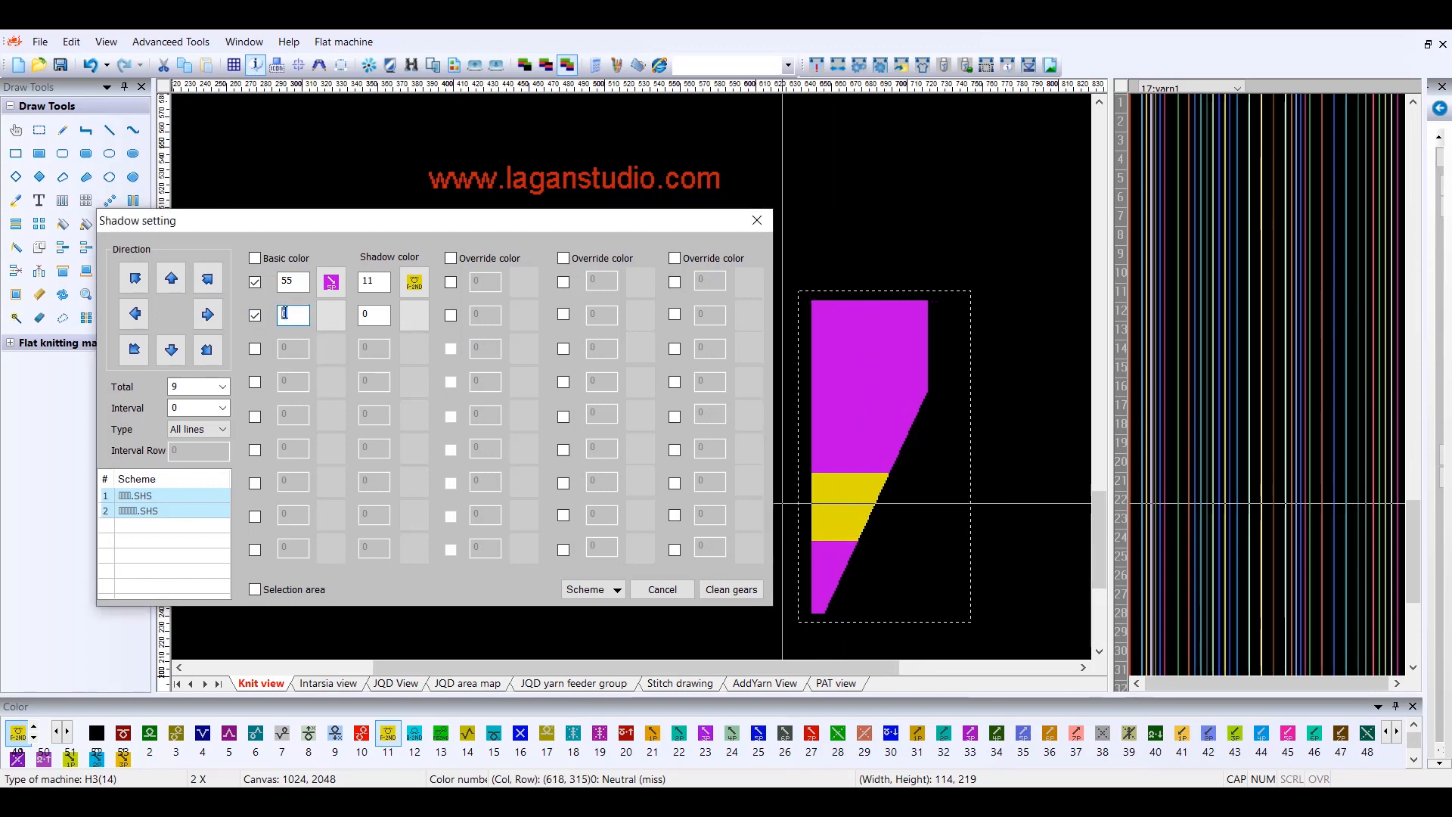
text(1)
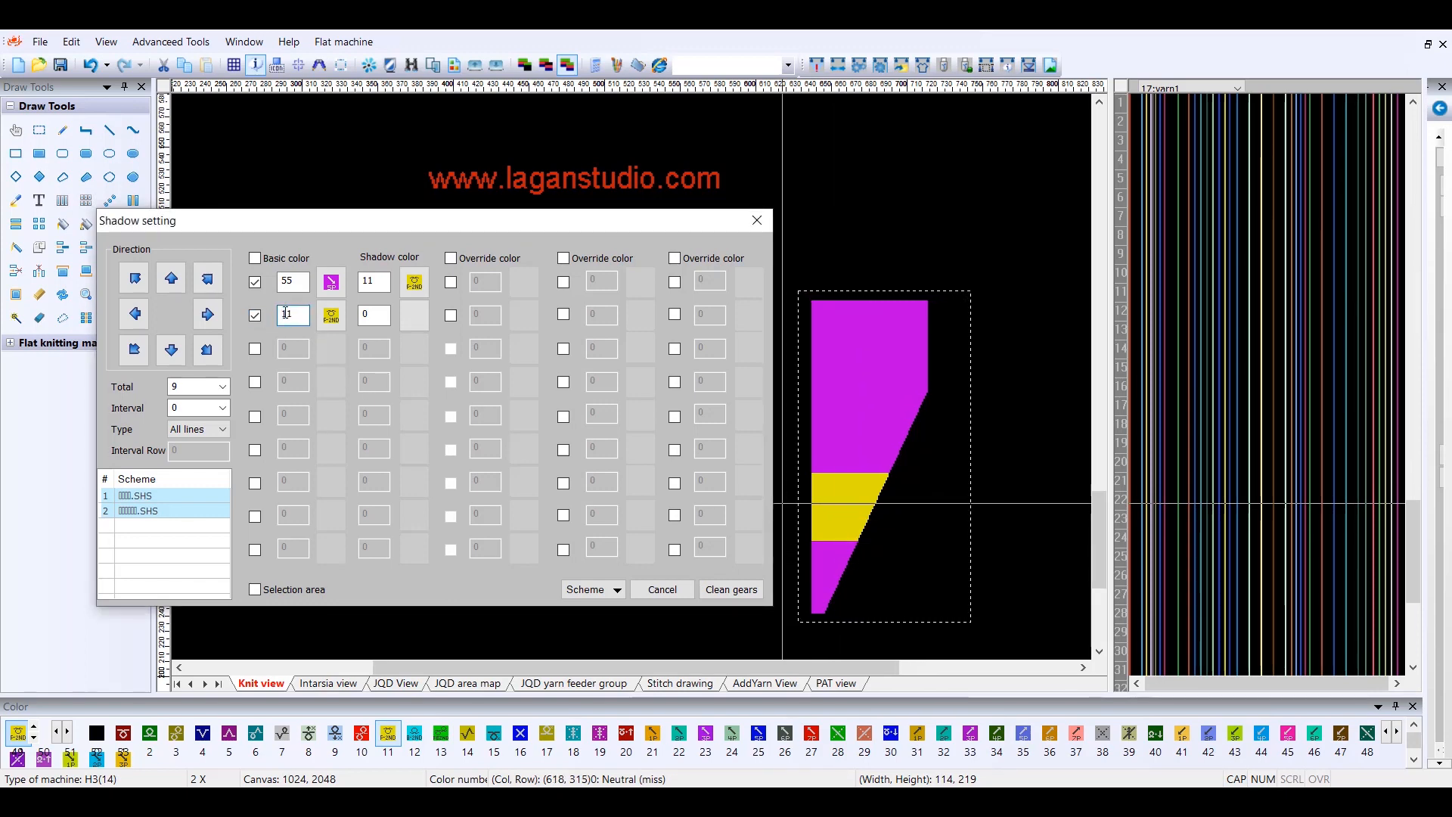
text(1)
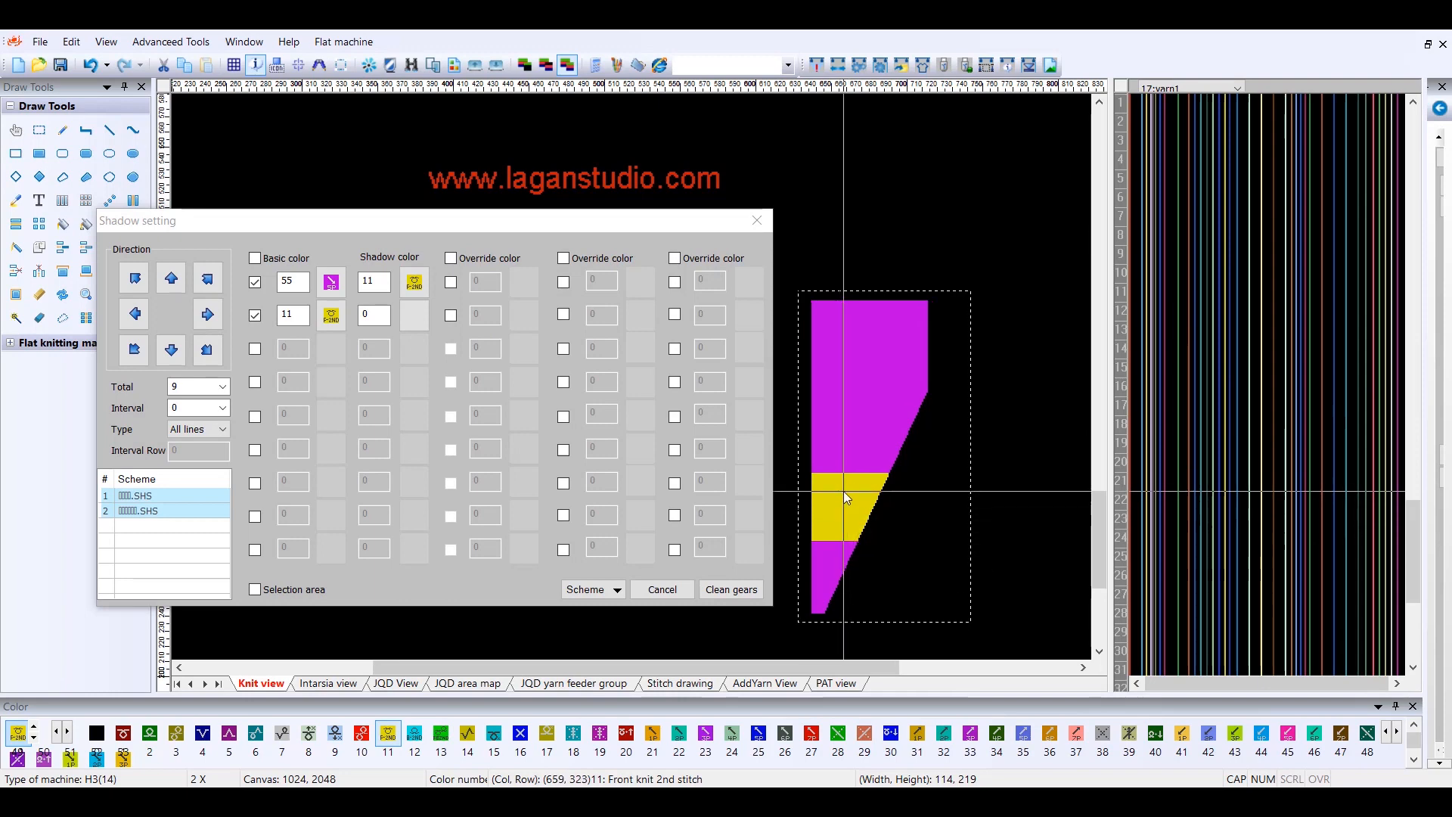
click(382, 282)
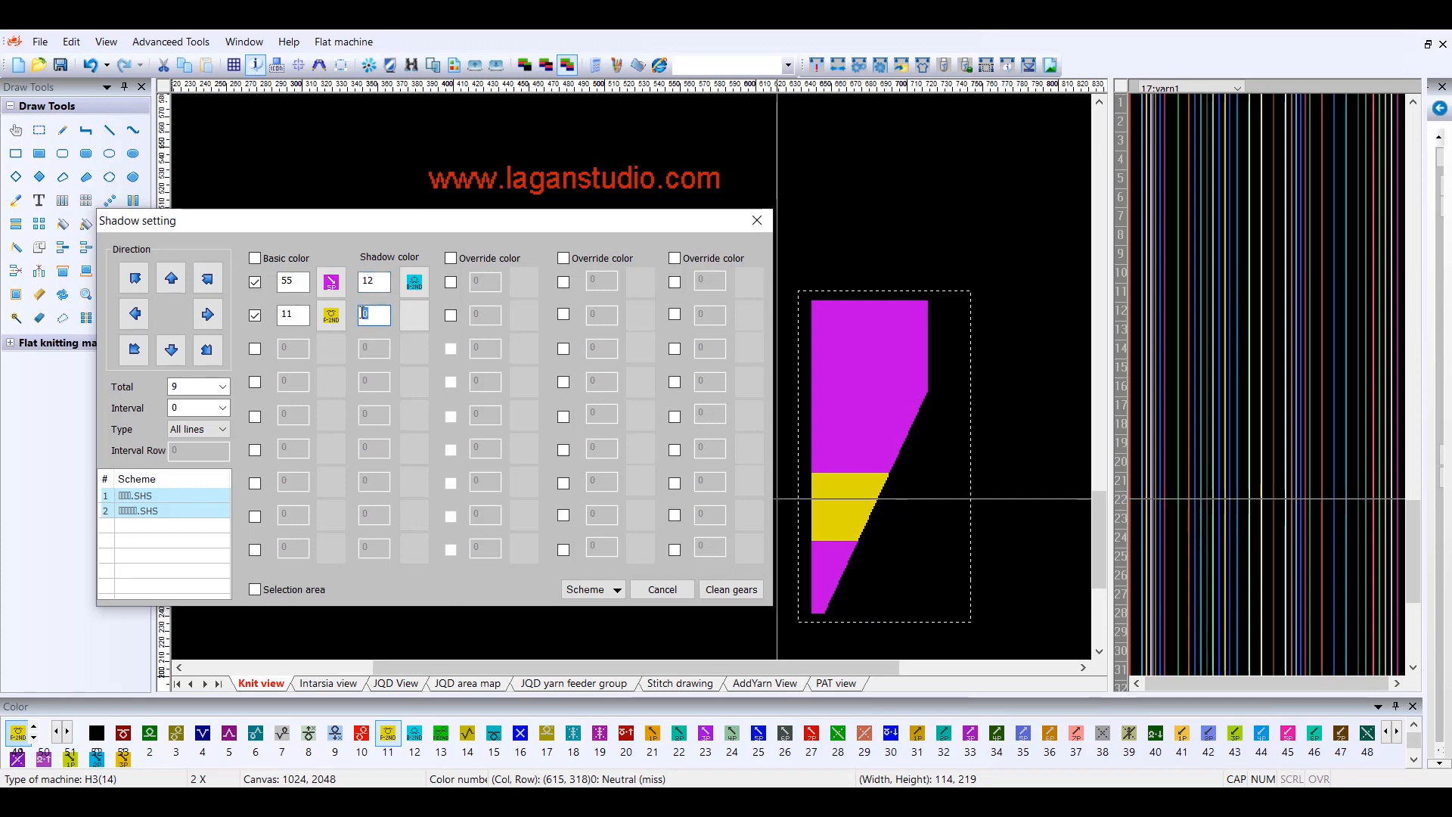
text(12)
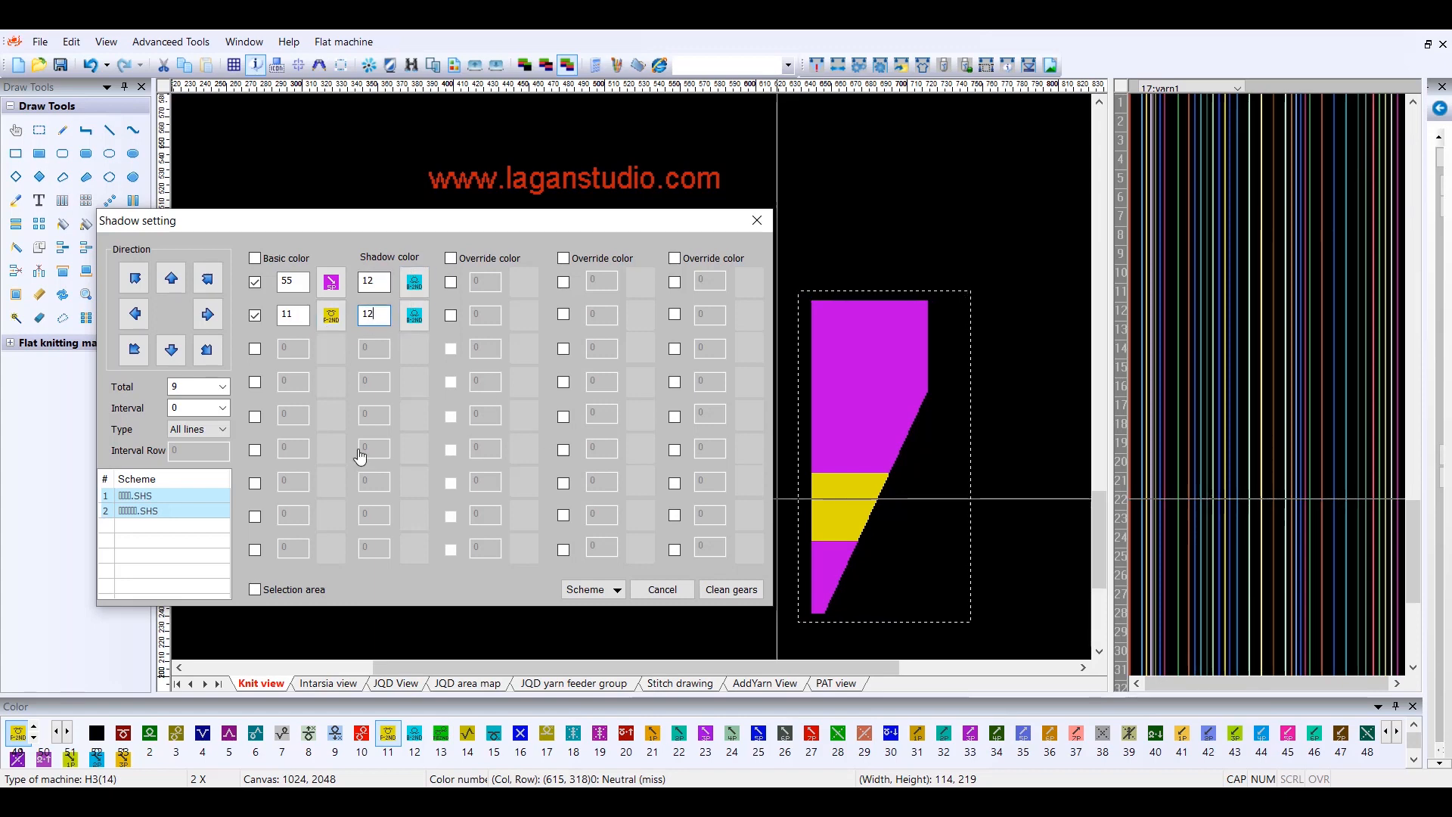
- Apply the cyan shadow with a total of 9 in the left-pointing direction along the whole shape's right edge
click(177, 387)
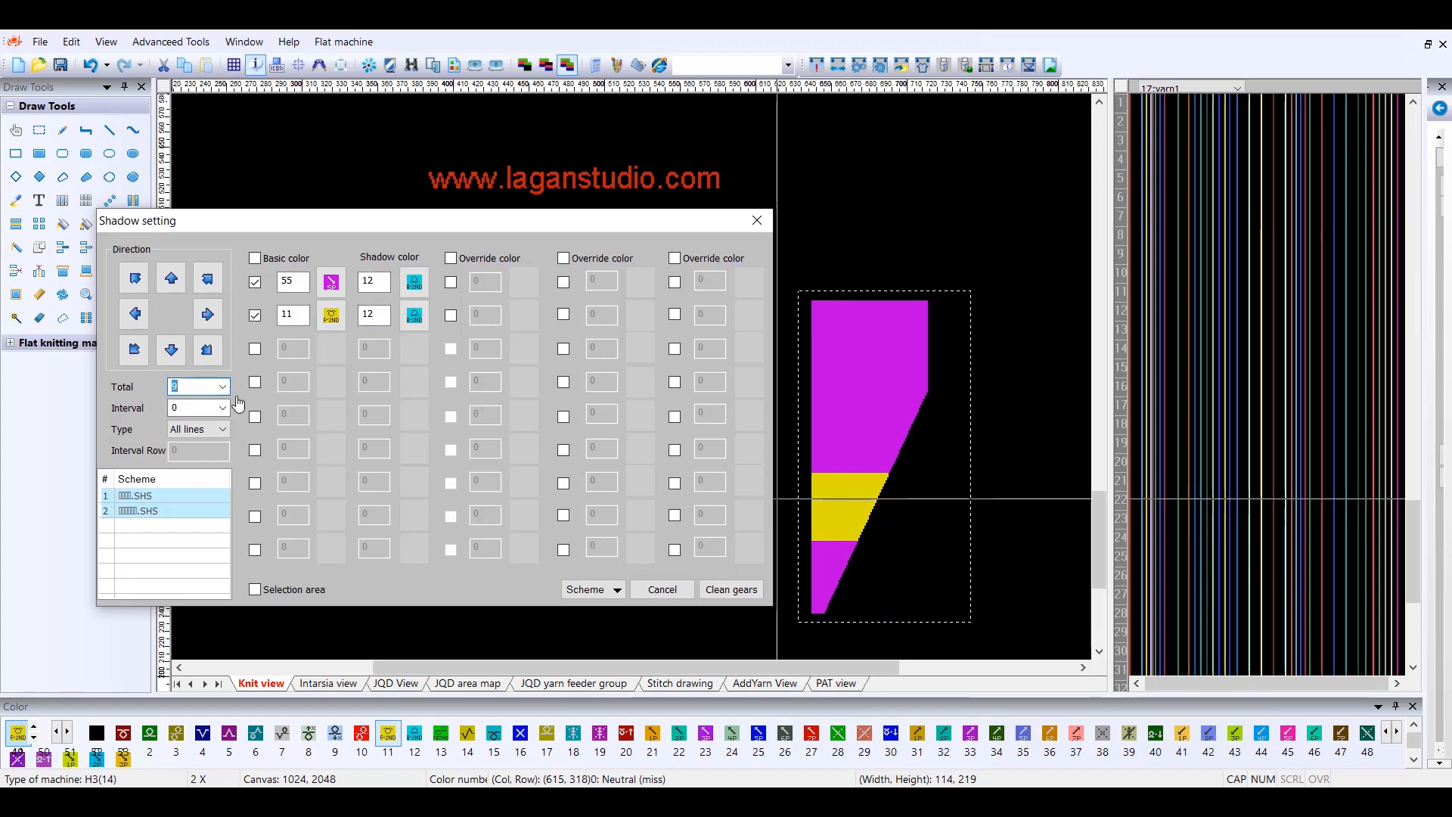
drag(274, 221, 1185, 280)
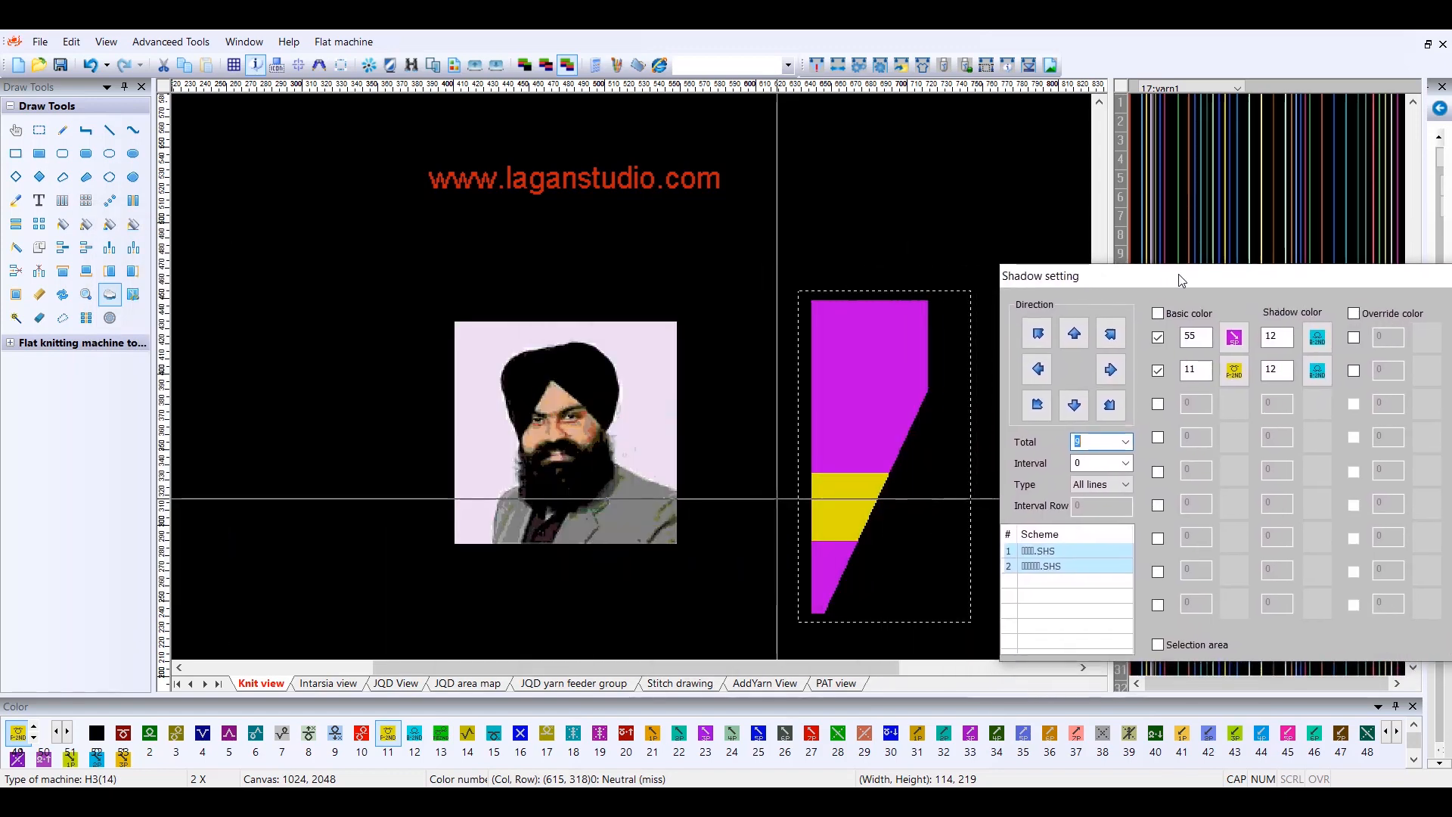
click(1040, 370)
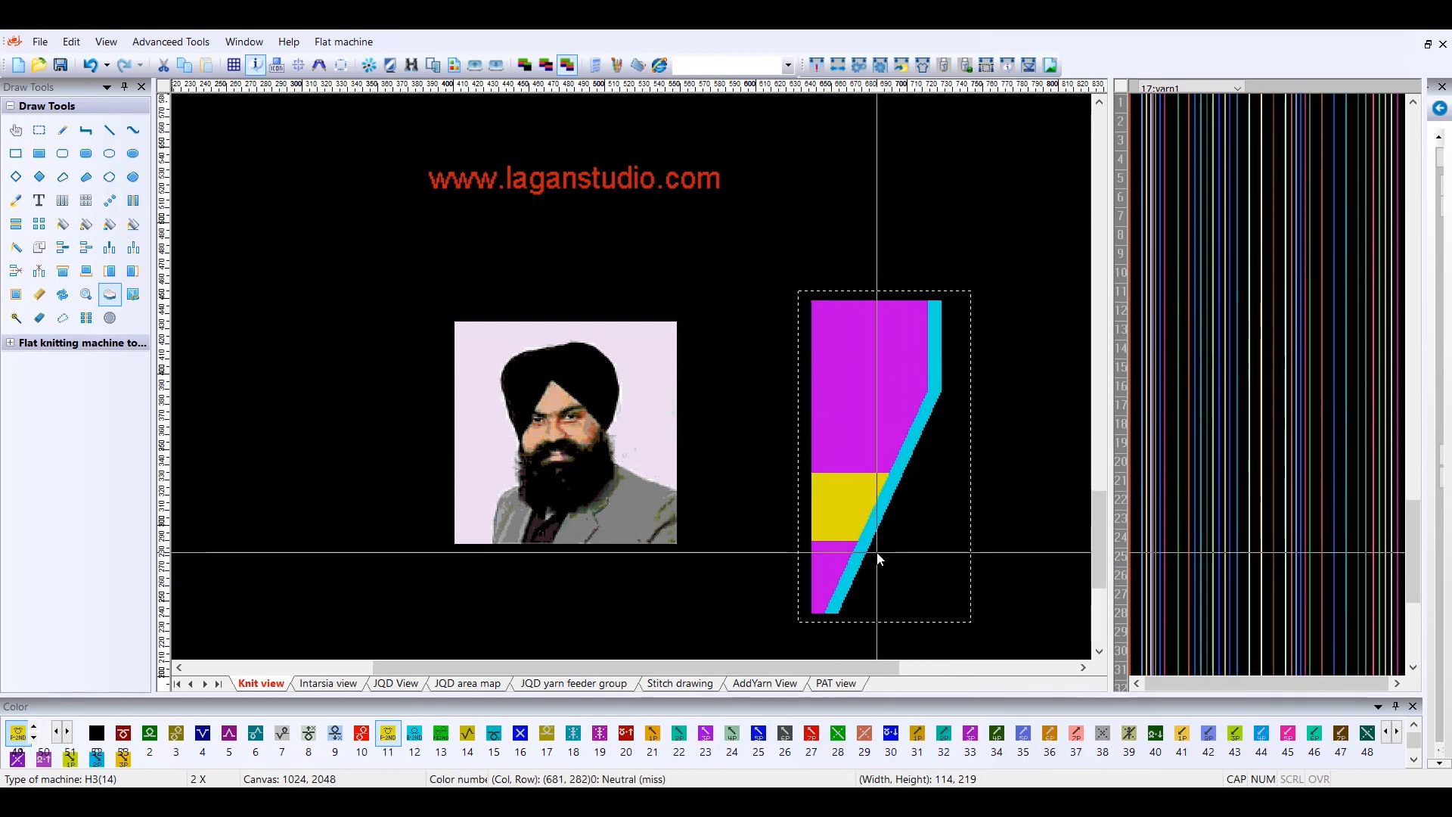
- Undo the cyan shadow and reopen the Shadow settings for an area about 104 by 215 around the shape
key(ctrl+z)
click(849, 347)
drag(874, 348, 156, 207)
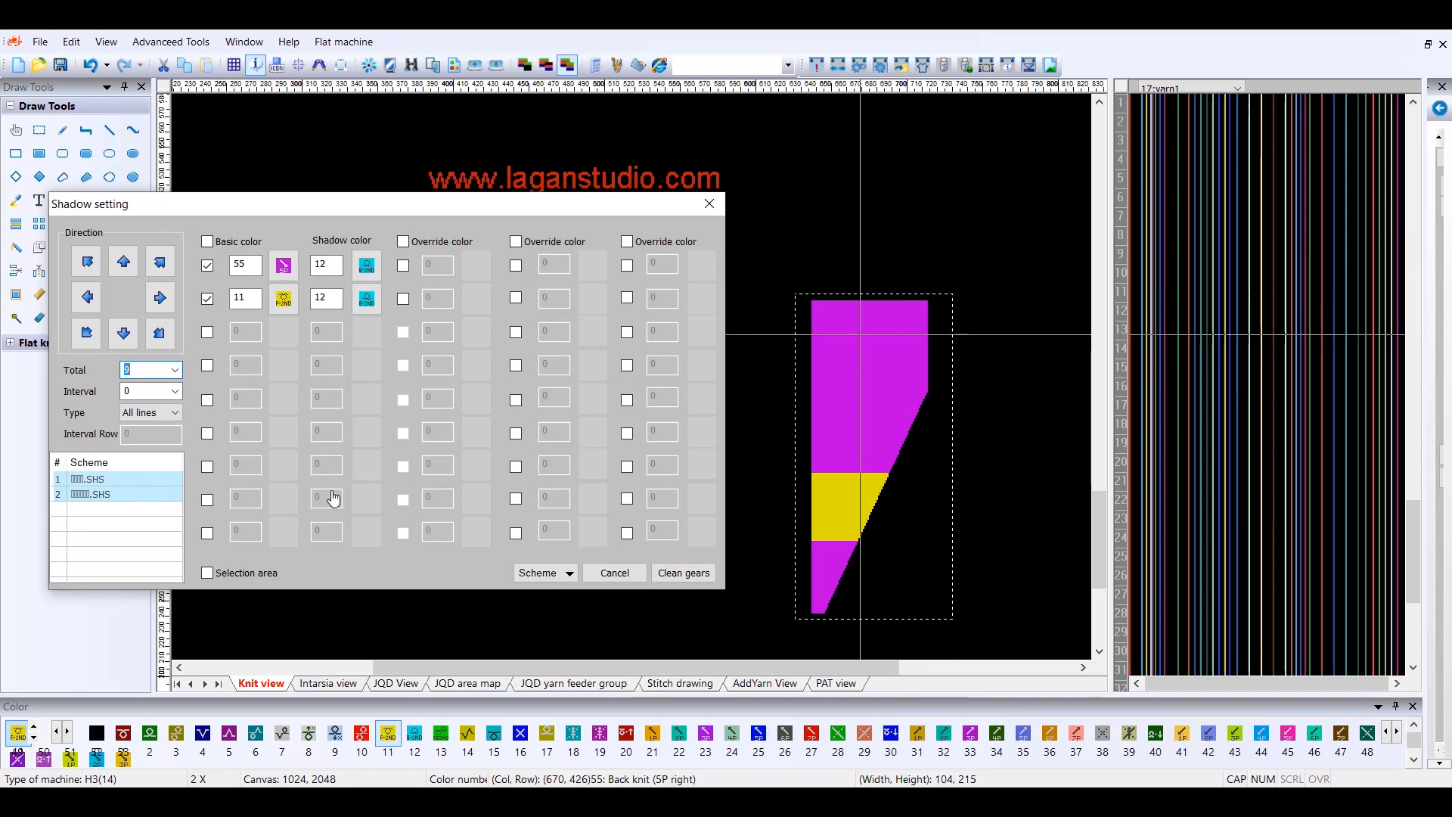
drag(379, 204, 1318, 230)
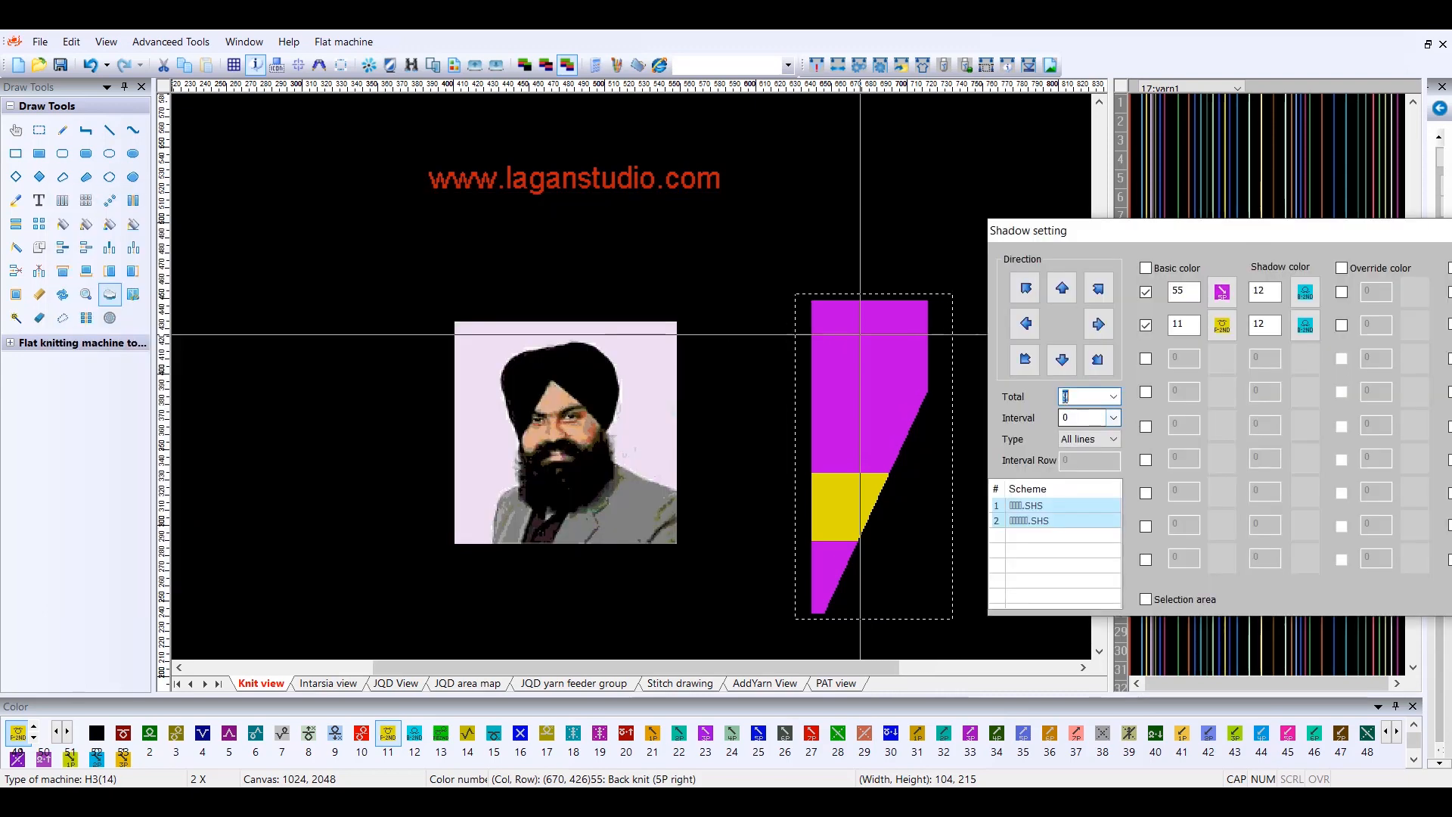
- Set the shadow interval to 4 and apply the cyan shadow in the left-pointing direction
click(1115, 419)
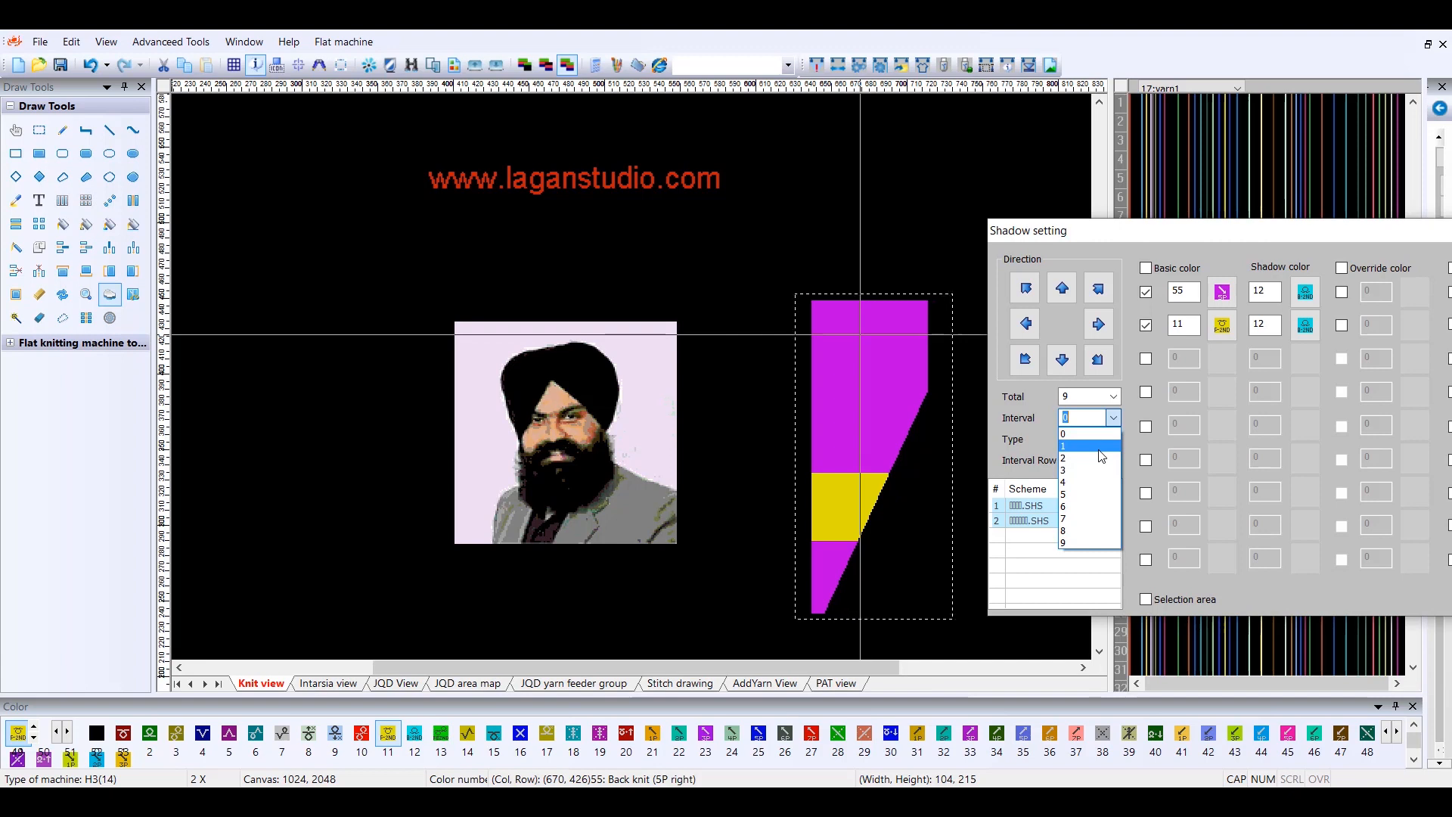
click(1073, 483)
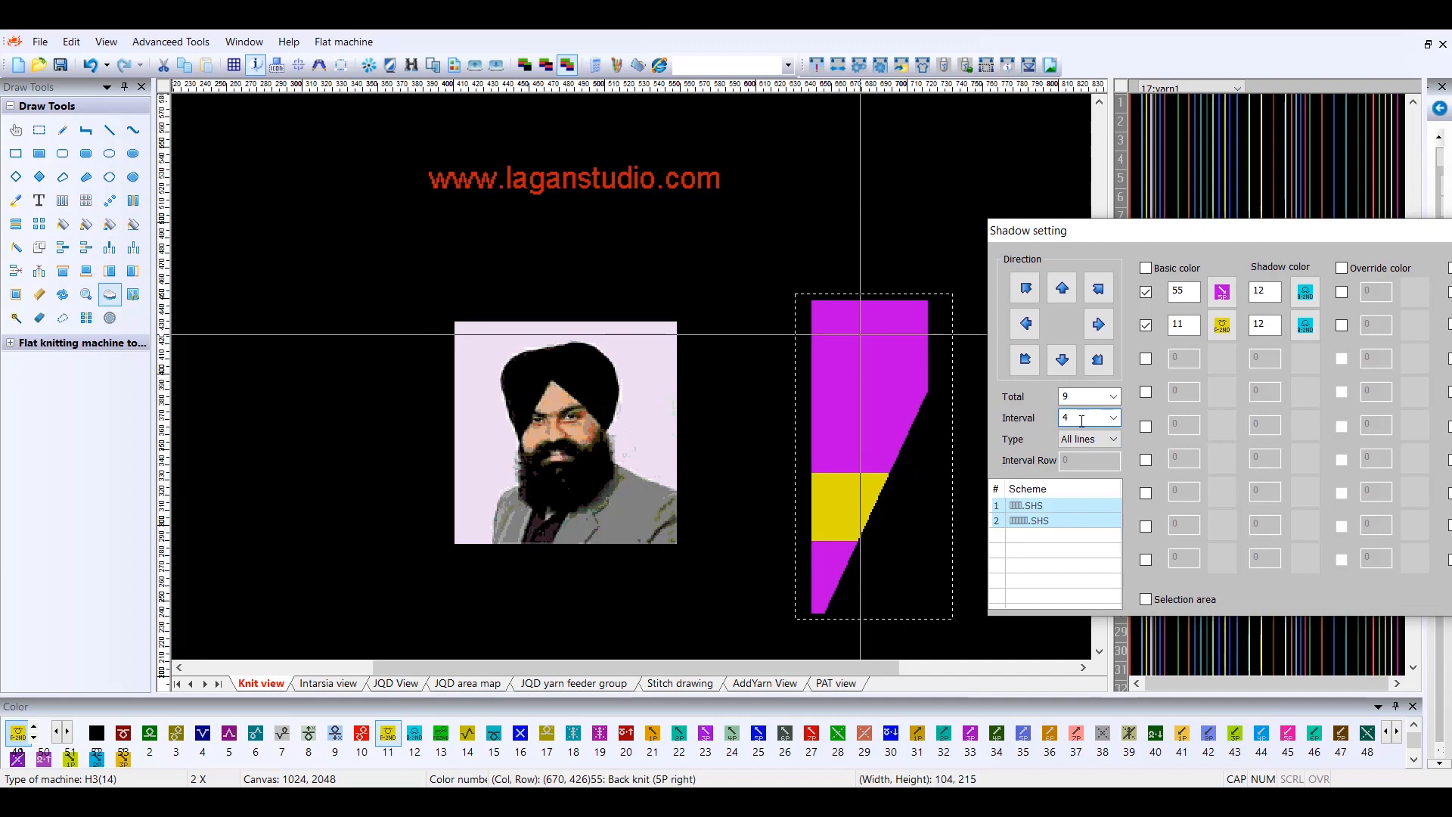
click(1026, 325)
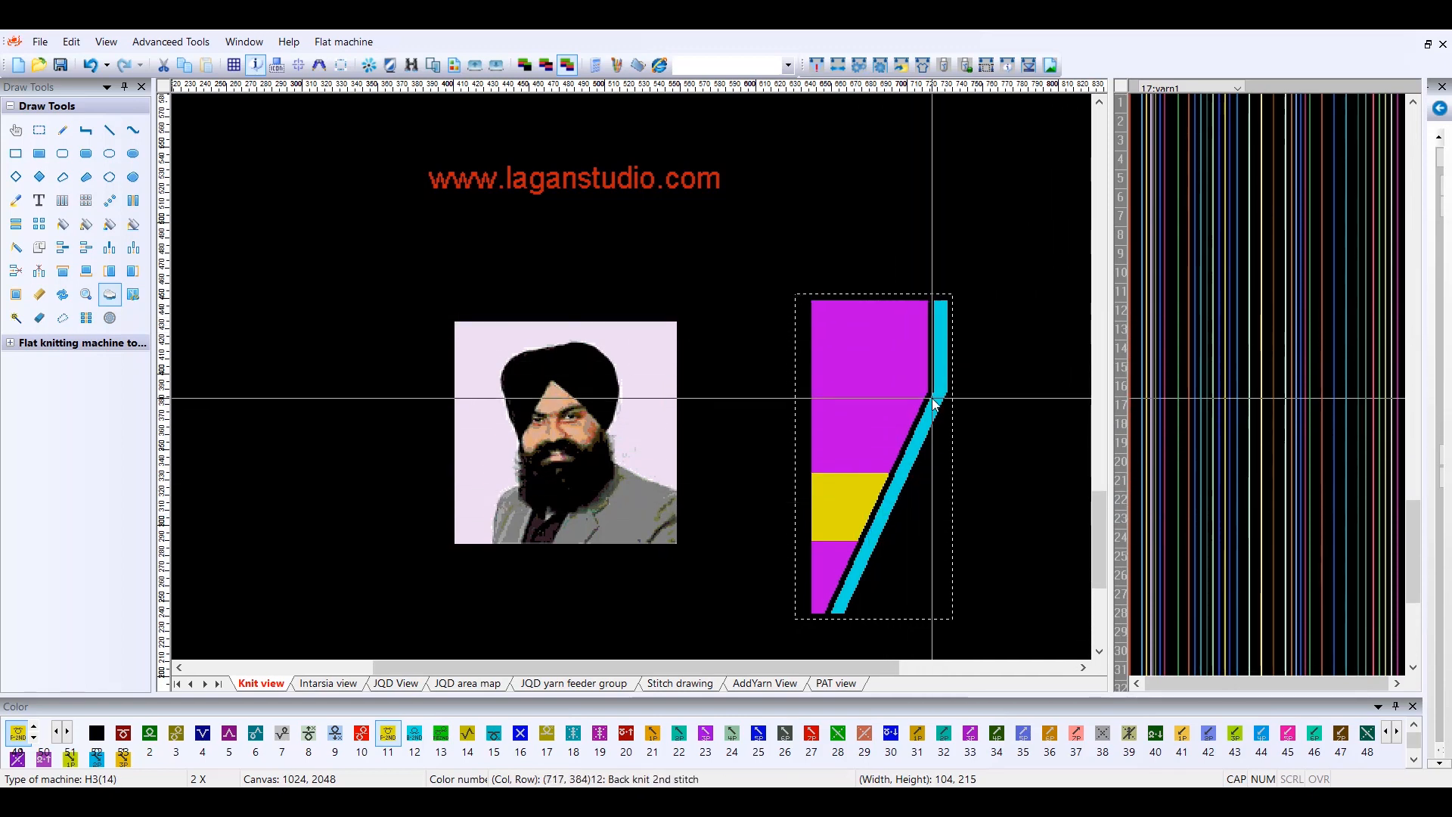
- Reopen the Shadow settings, set the type to Odd lines, then close them and undo the solid cyan shadow
click(109, 297)
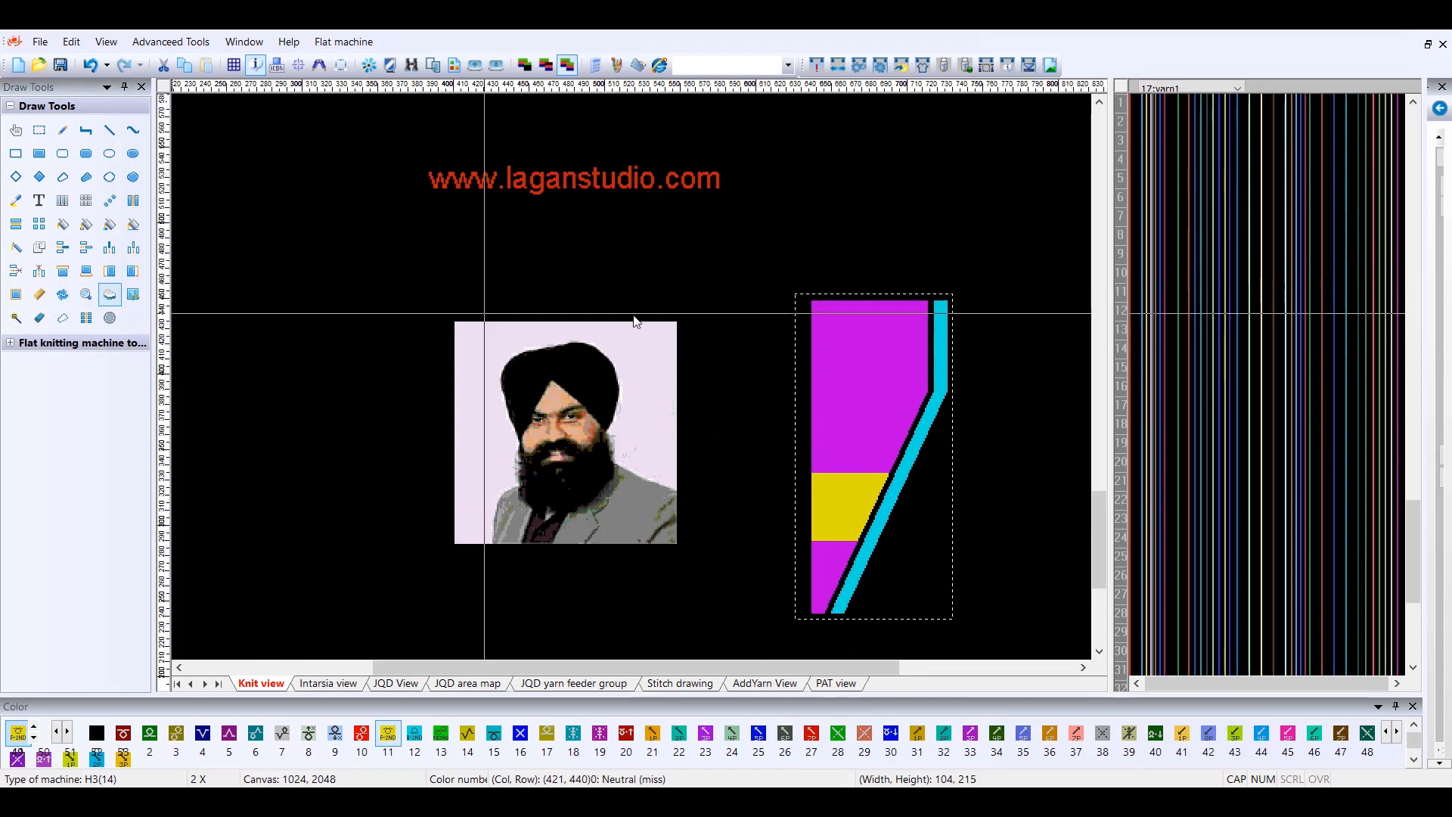
click(897, 379)
drag(995, 341, 301, 219)
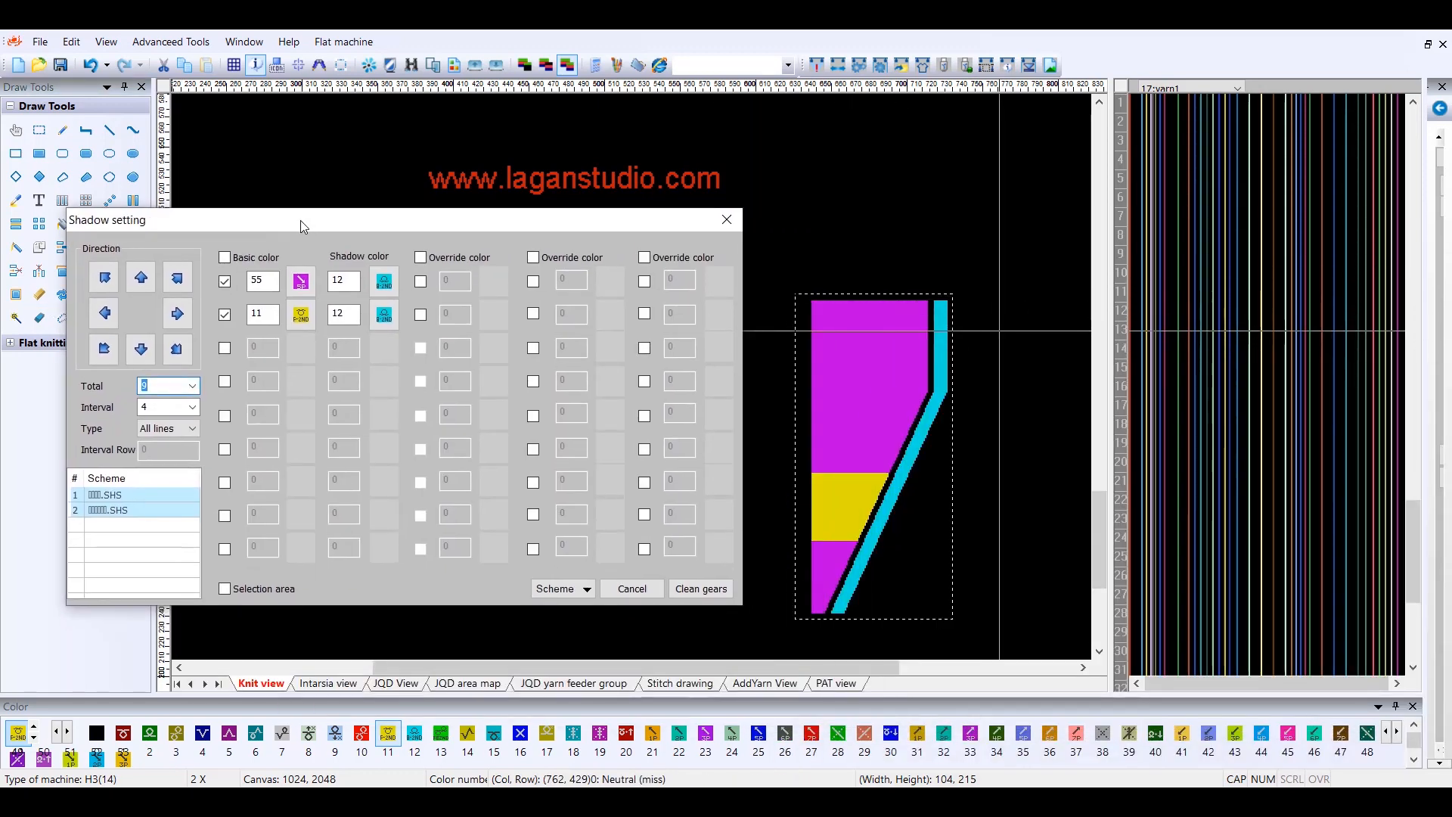
click(179, 432)
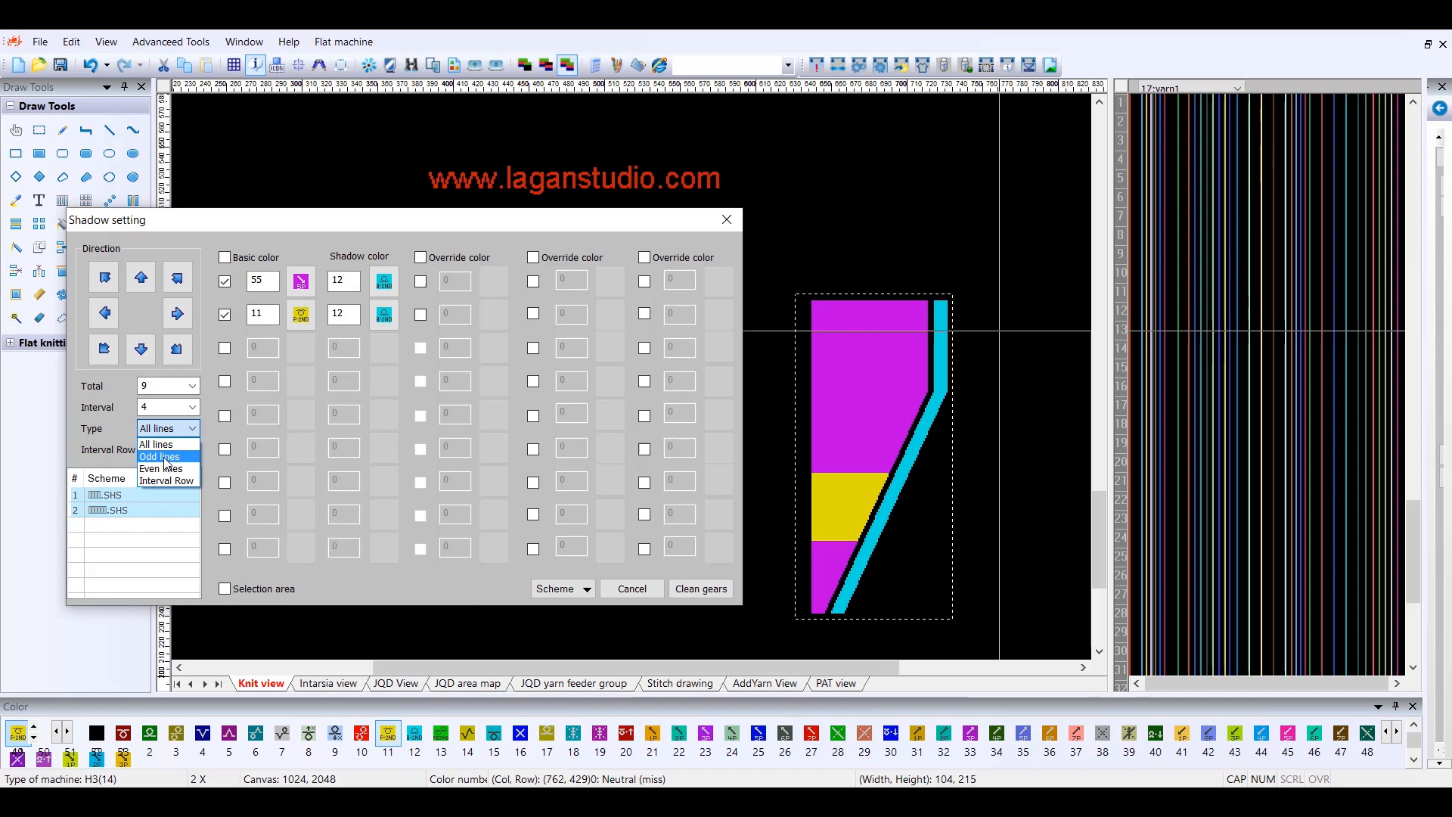
click(166, 458)
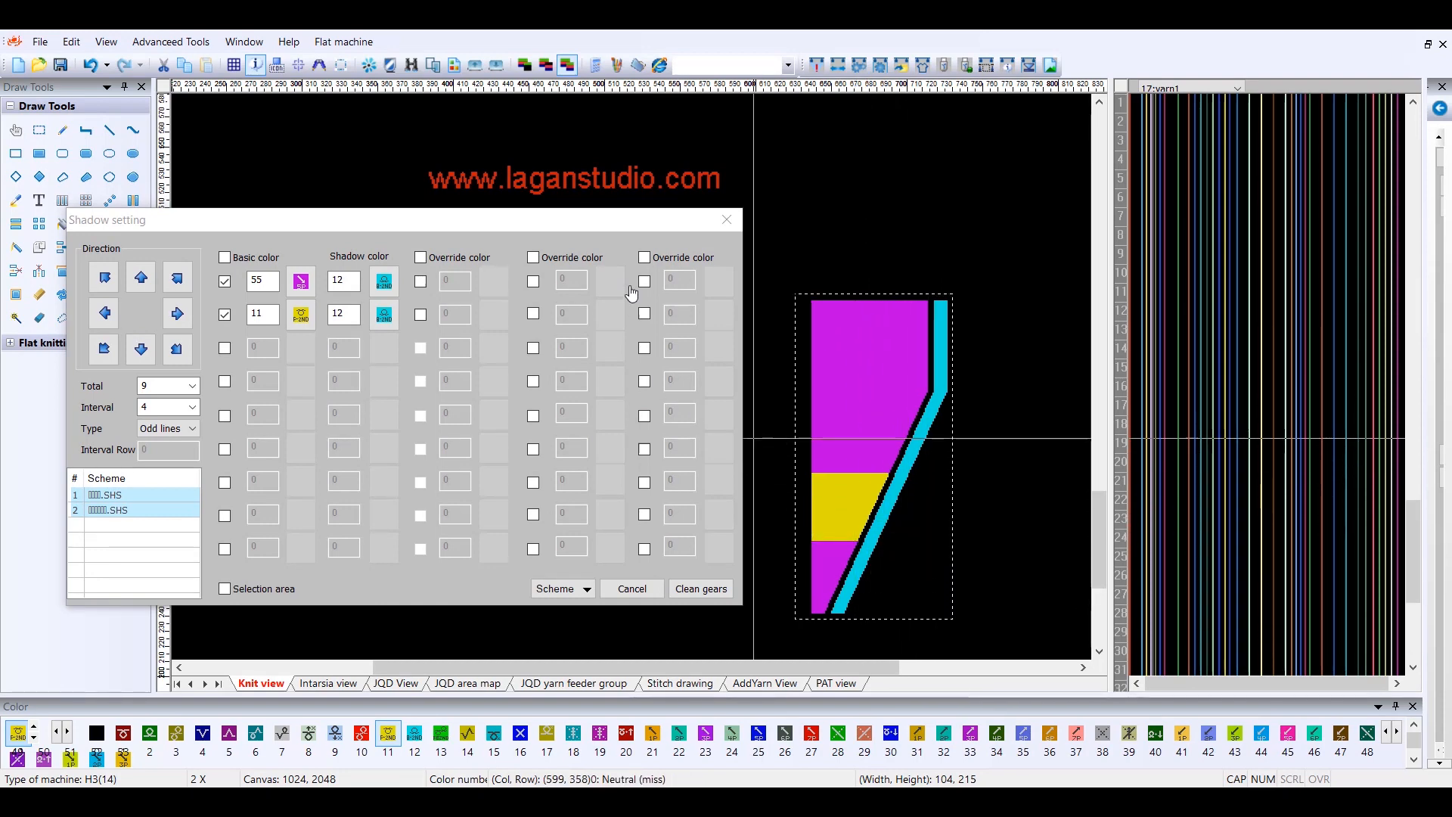
click(727, 221)
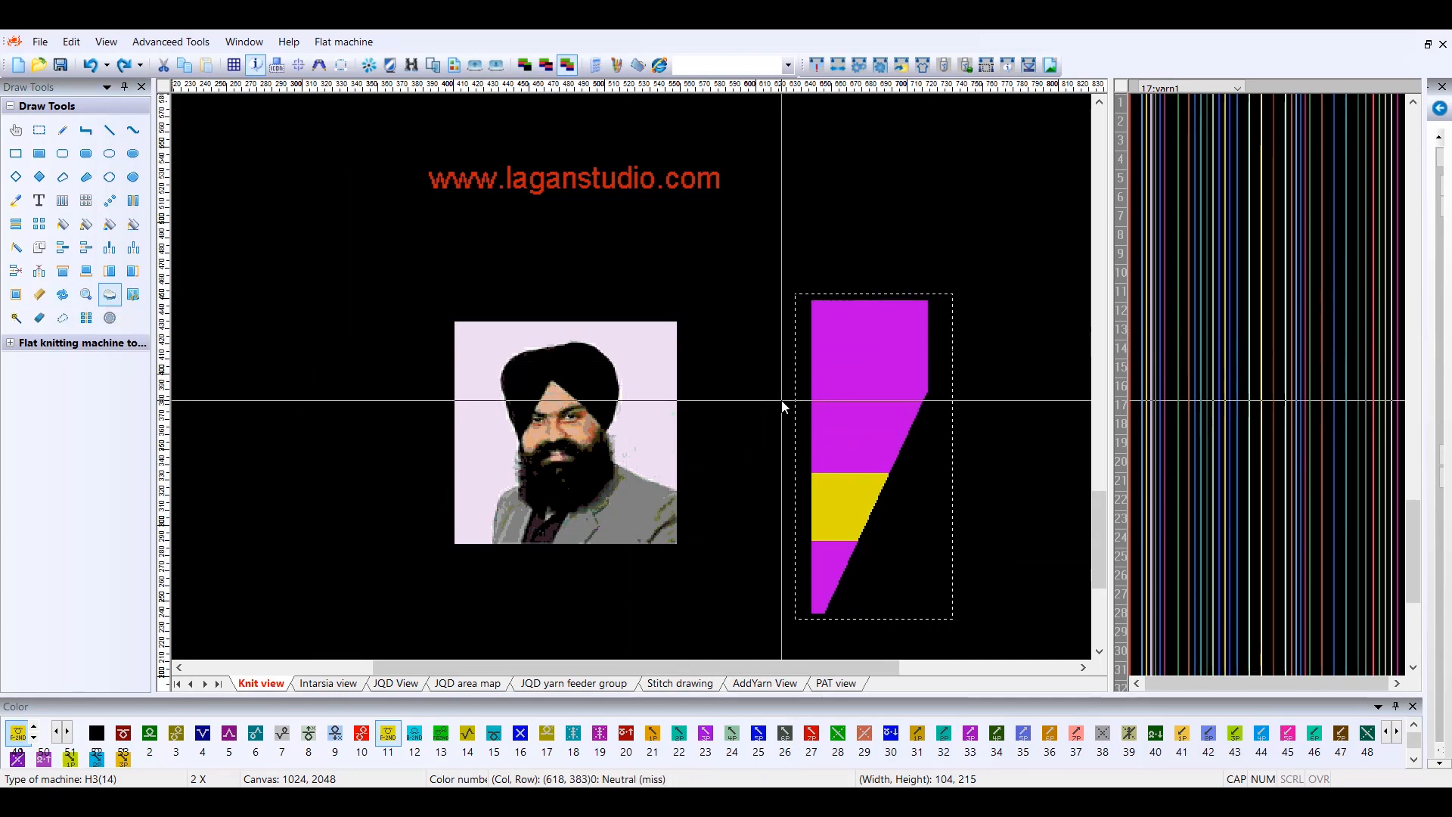
- Apply the cyan shadow with type Odd lines in the left-pointing direction beside the shape's right edge
click(837, 404)
drag(886, 406, 196, 202)
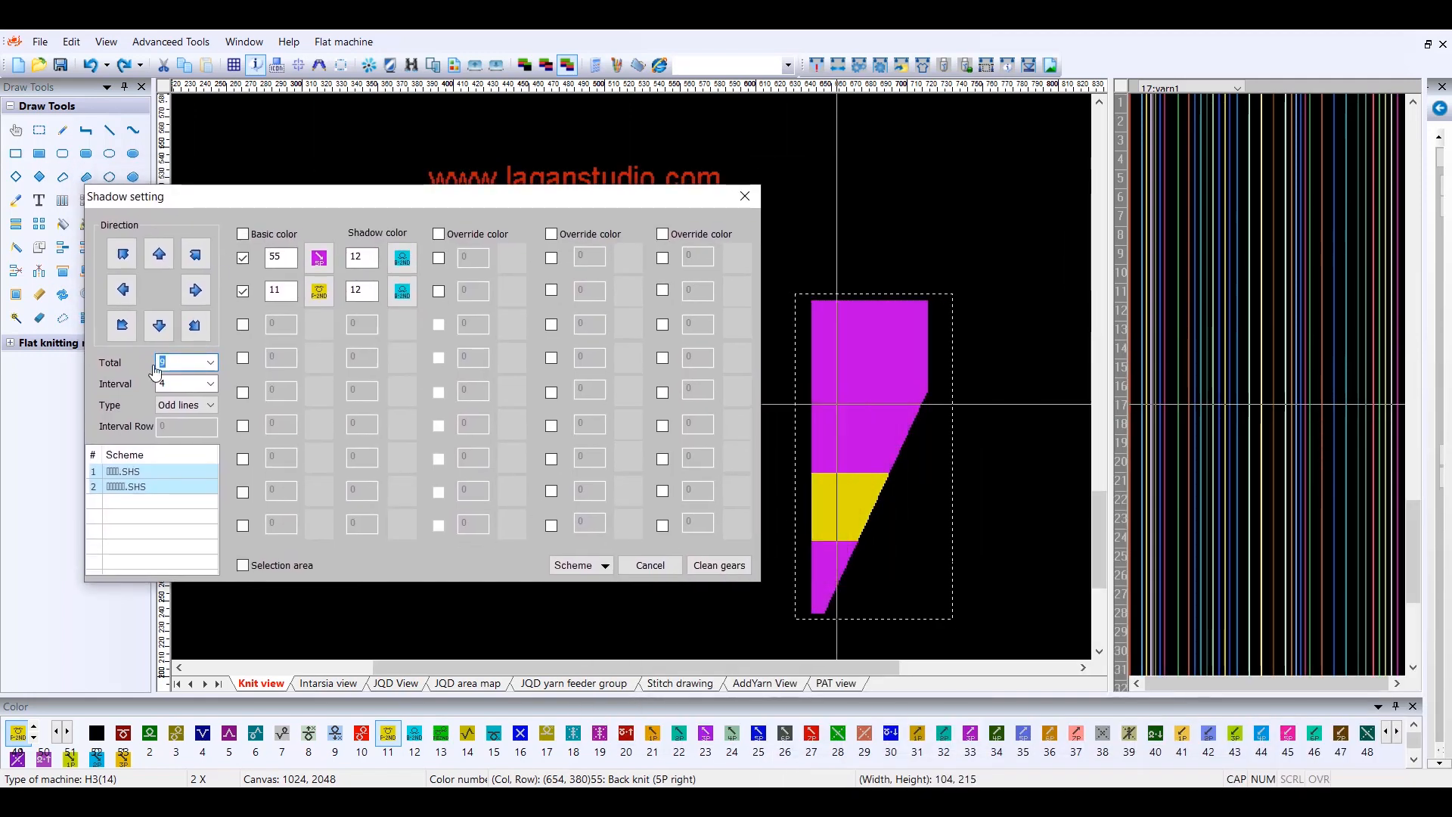
click(193, 408)
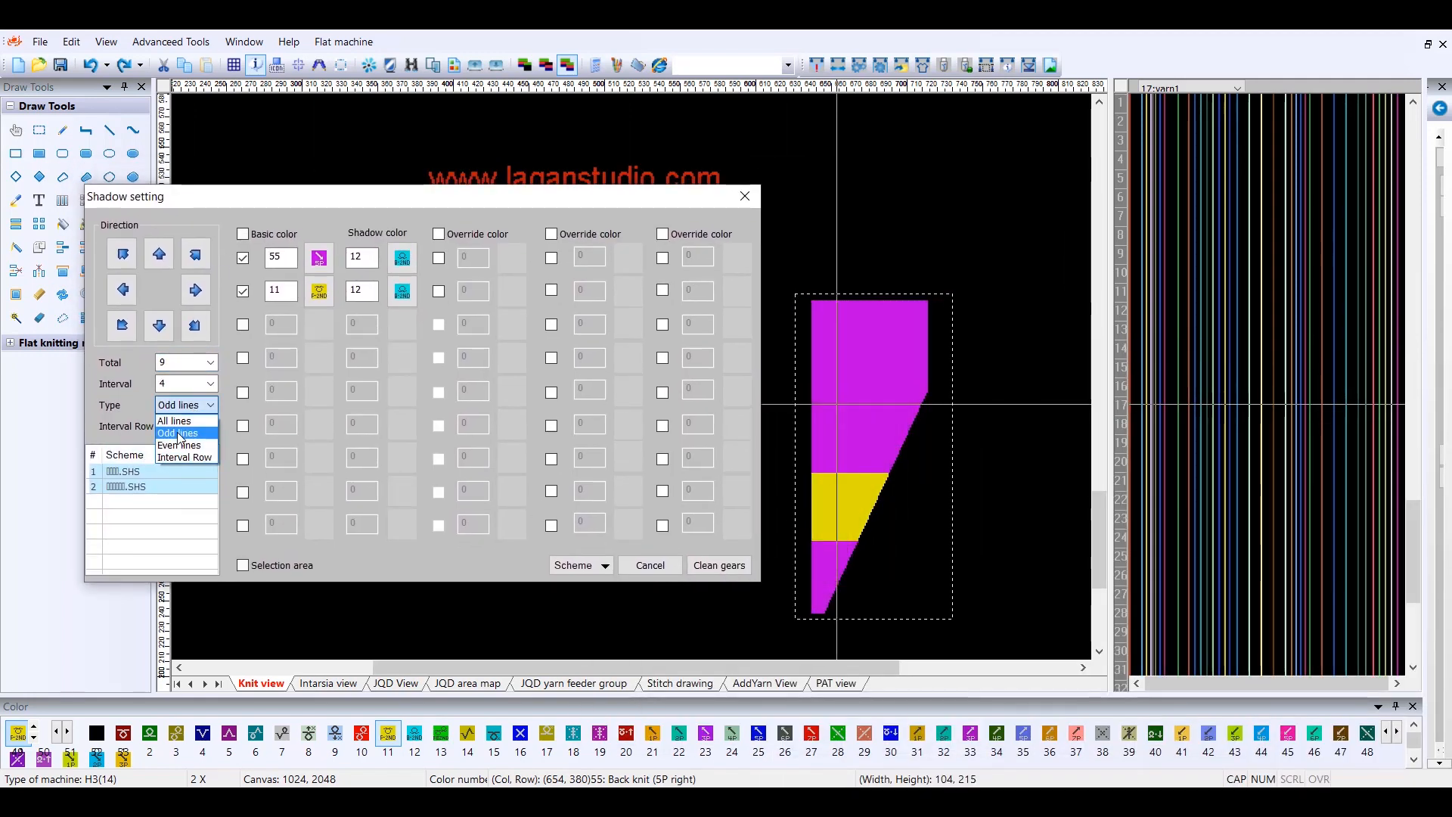
drag(288, 198, 1192, 269)
click(1024, 361)
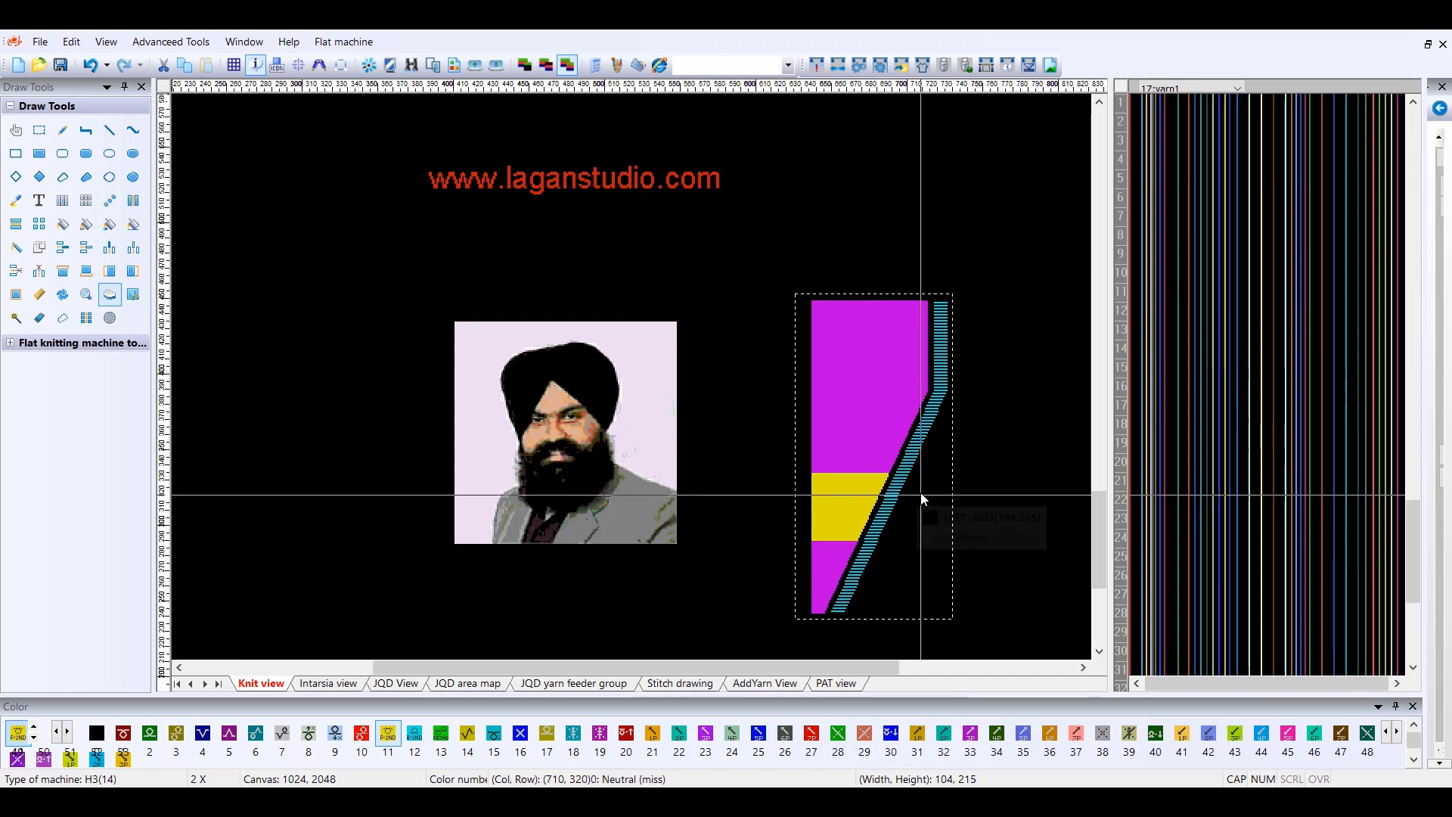
scroll(921, 496, up, 1)
mouse_move(639, 360)
mouse_down()
mouse_move(801, 384)
mouse_move(803, 406)
mouse_up()
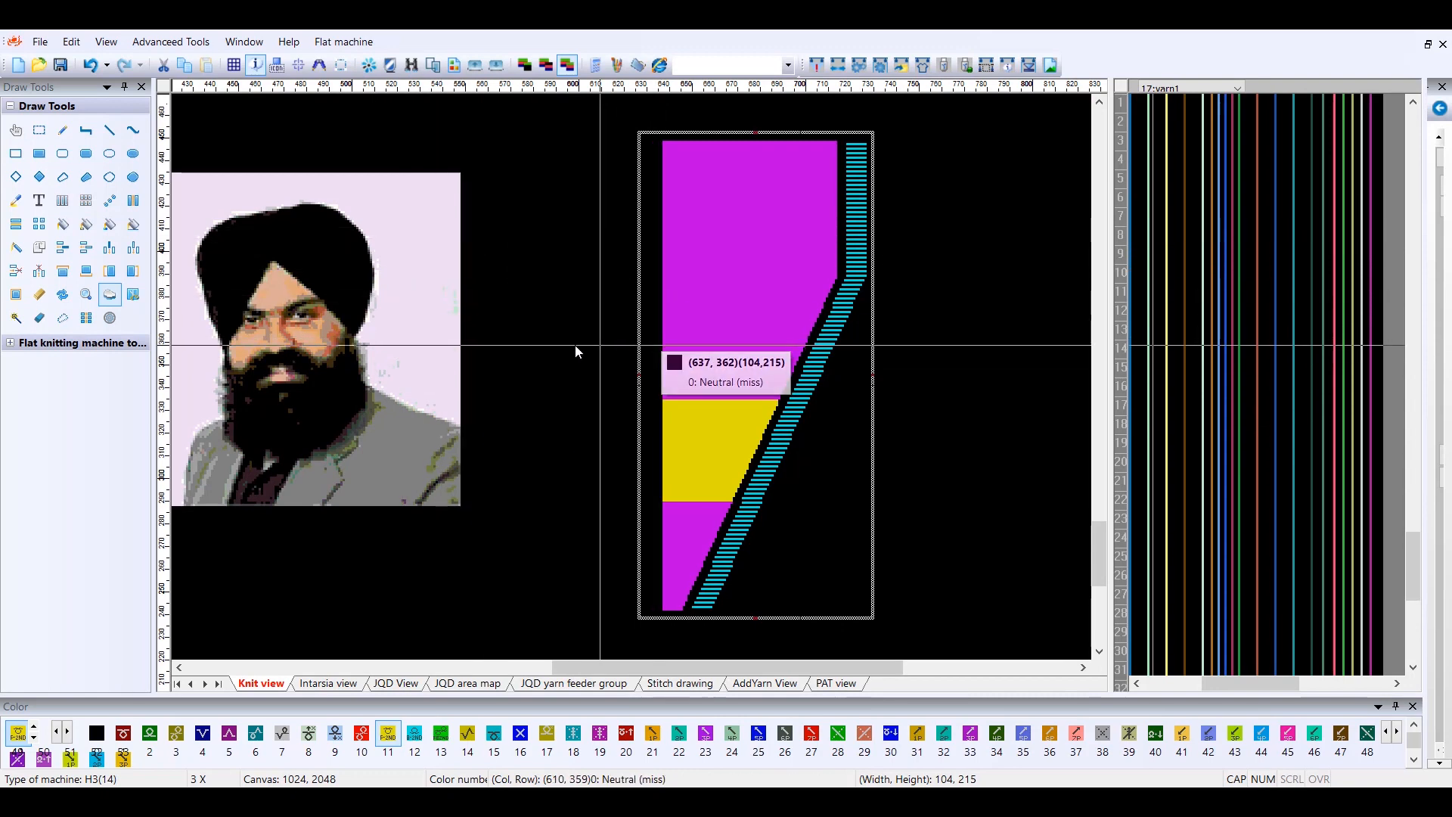
- Reopen the Shadow settings and start the scheme export for the current shadow configuration
click(118, 293)
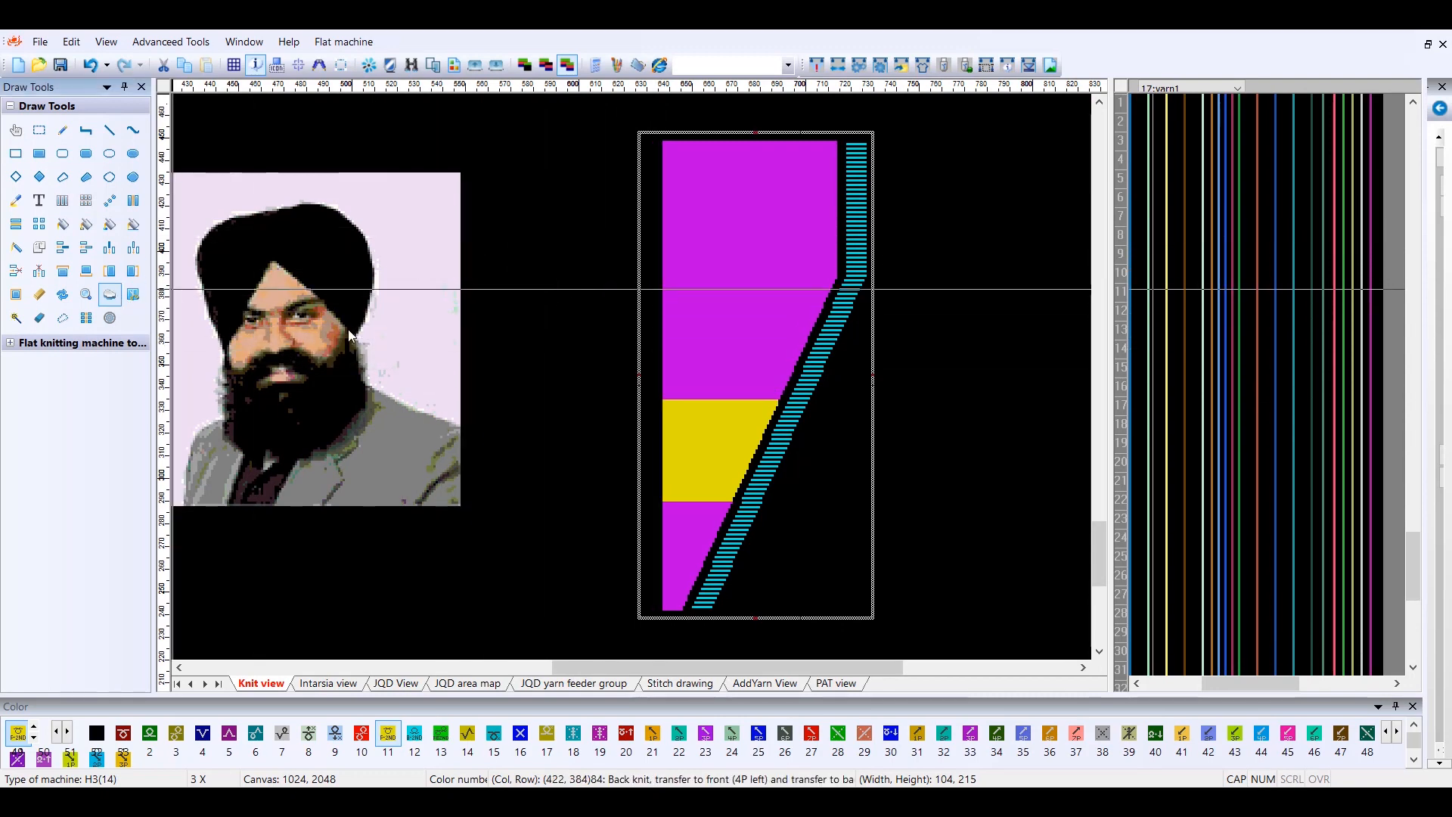
click(772, 390)
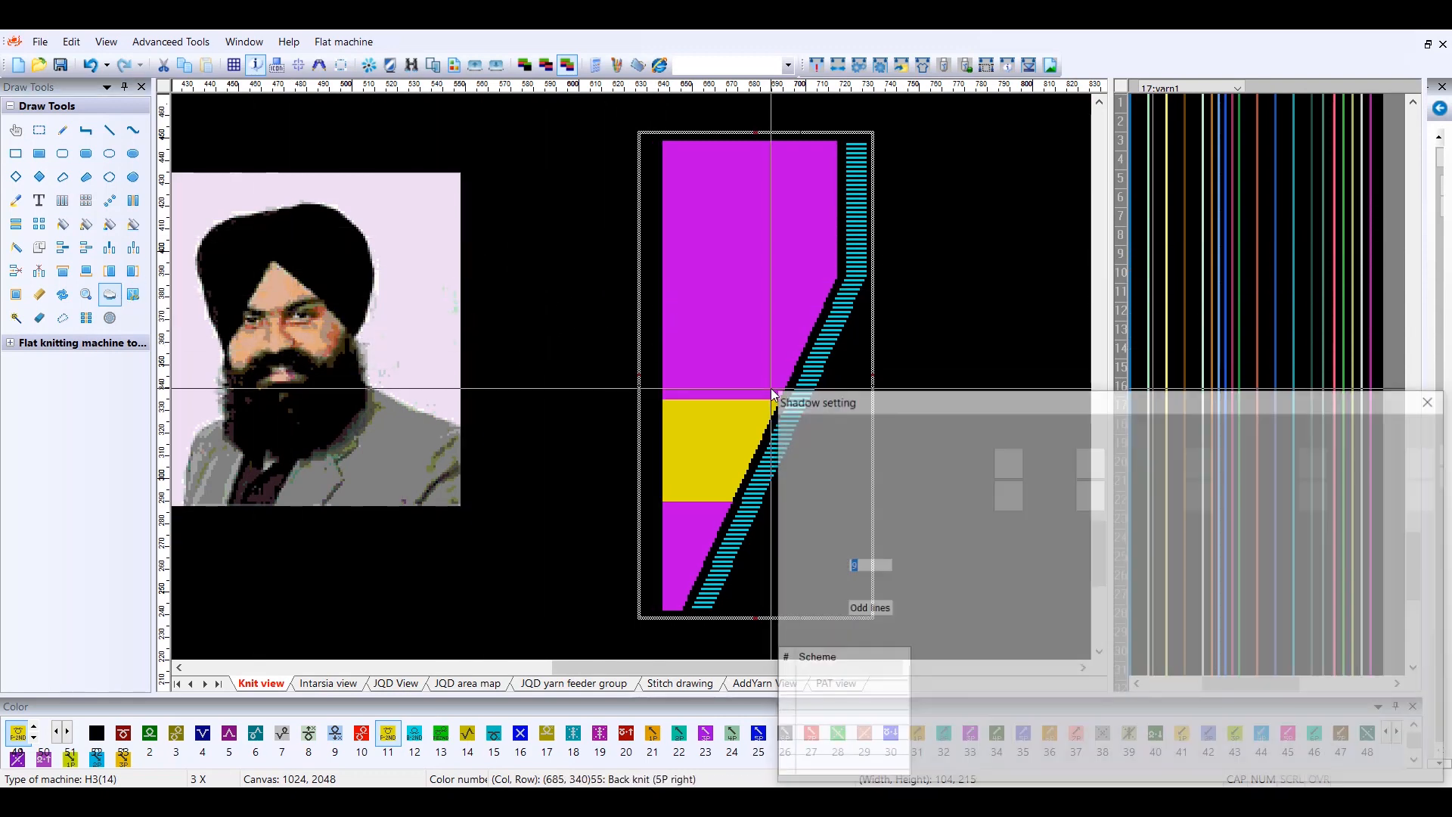
drag(879, 398, 322, 188)
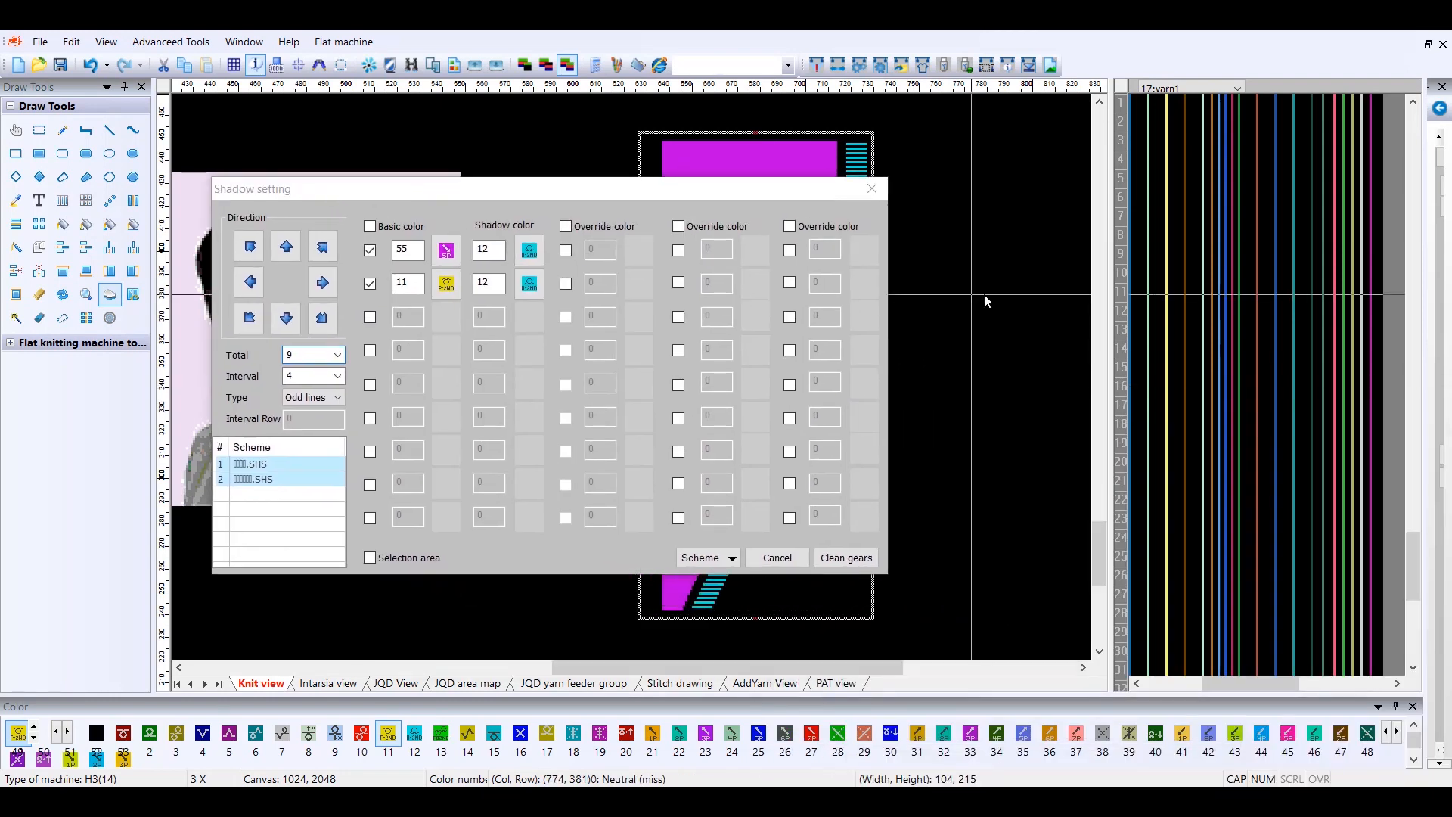
scroll(965, 307, down, 1)
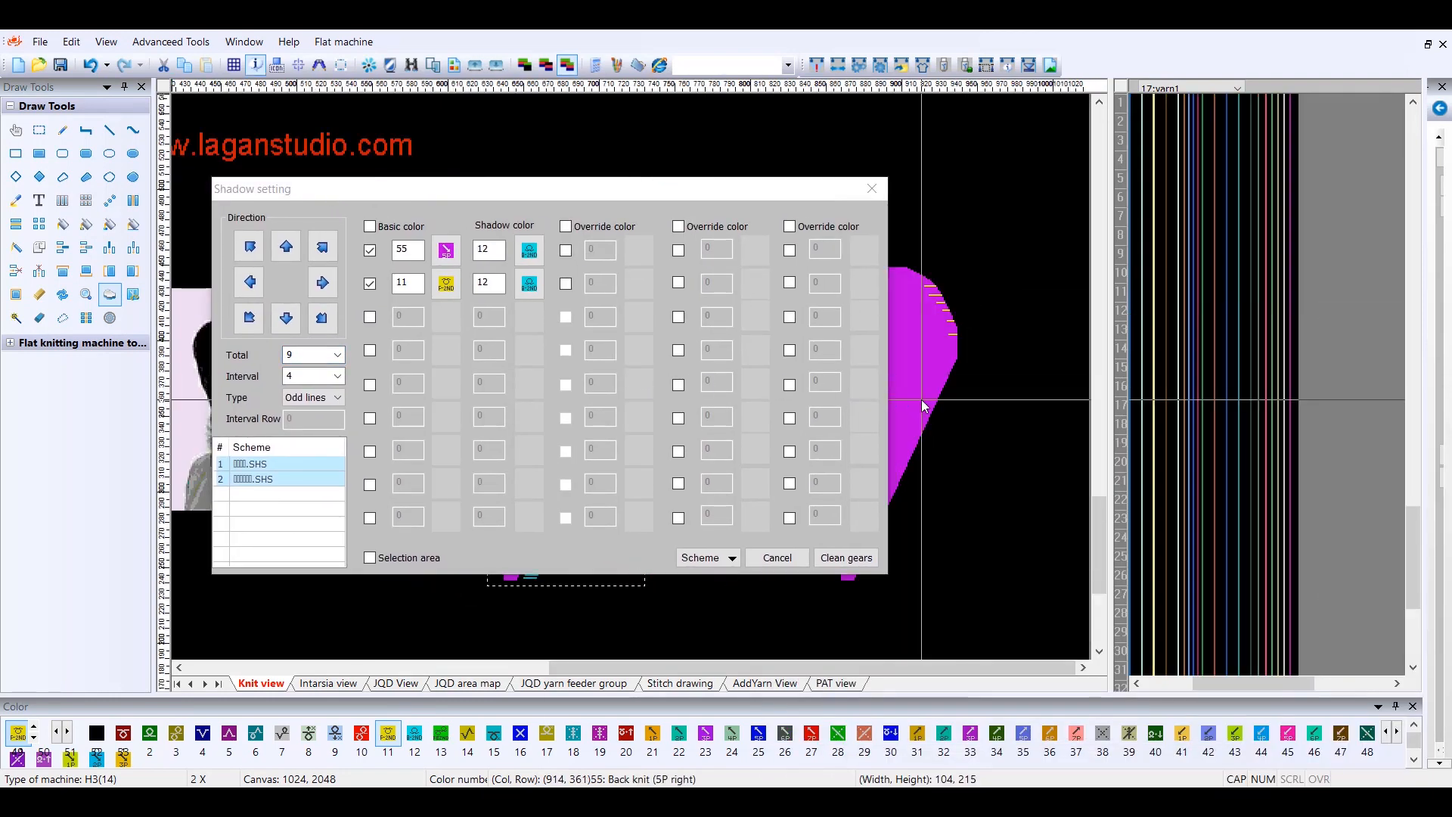
drag(784, 387, 1015, 407)
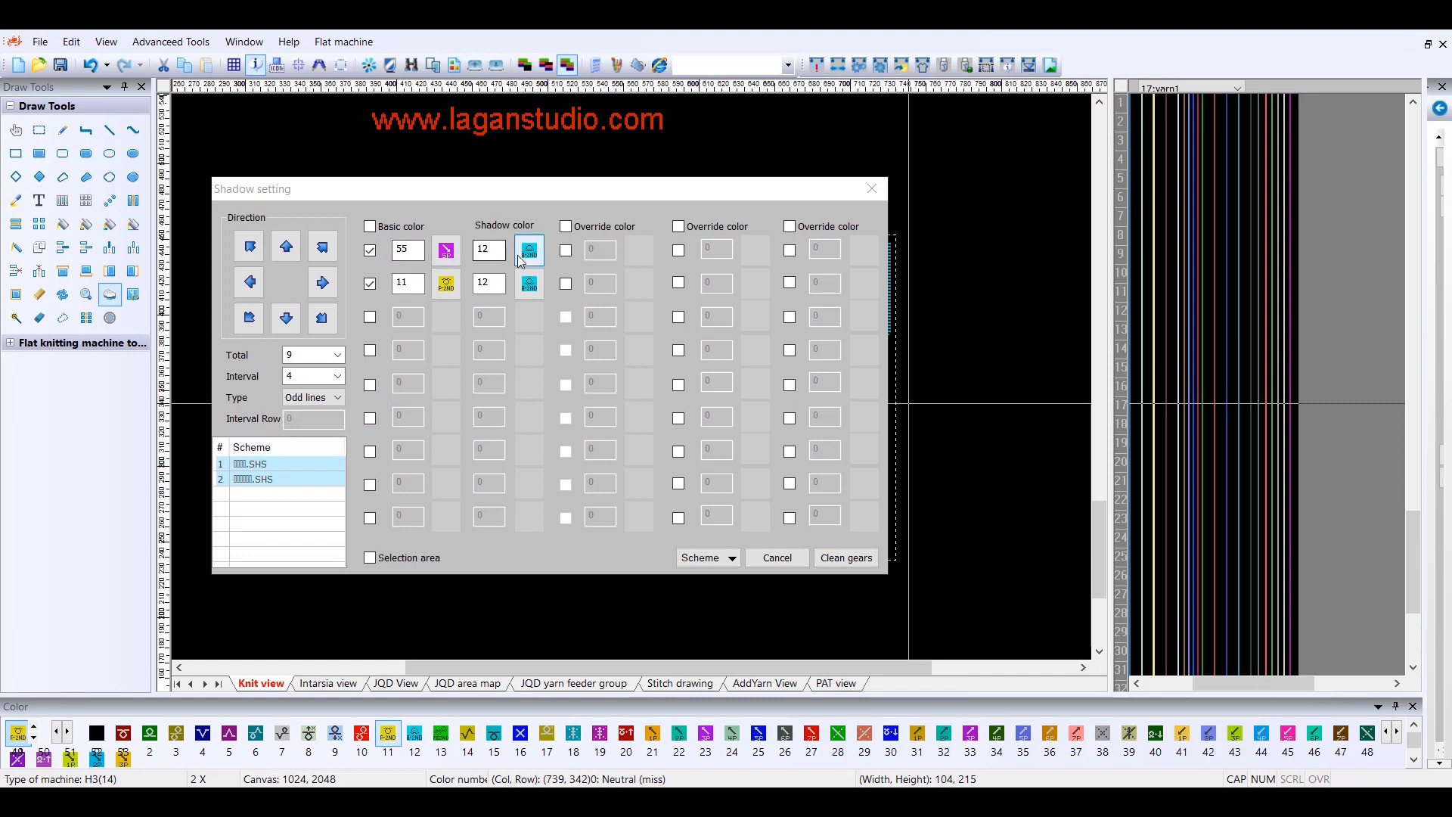
click(285, 378)
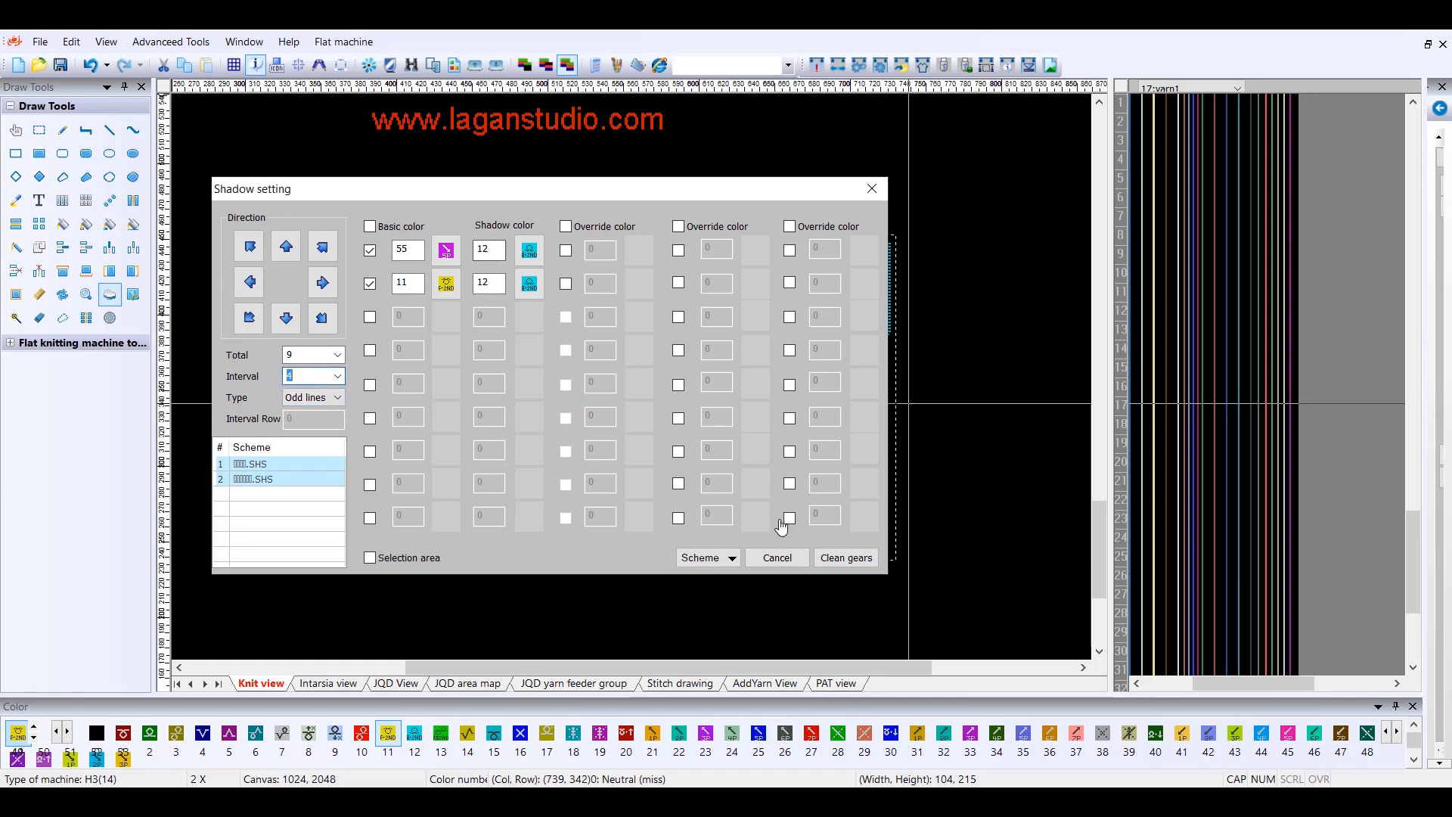
click(725, 558)
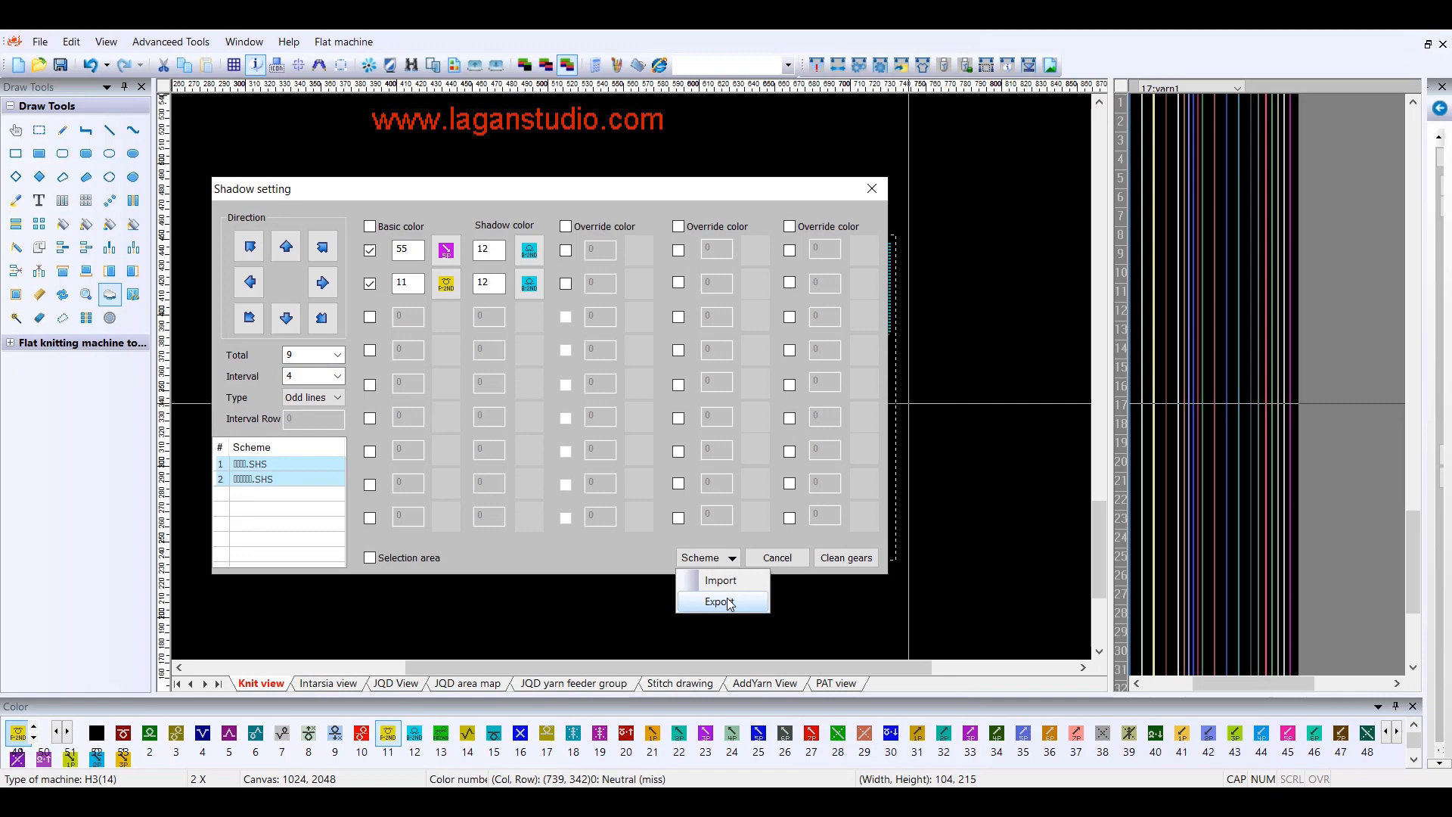
click(730, 603)
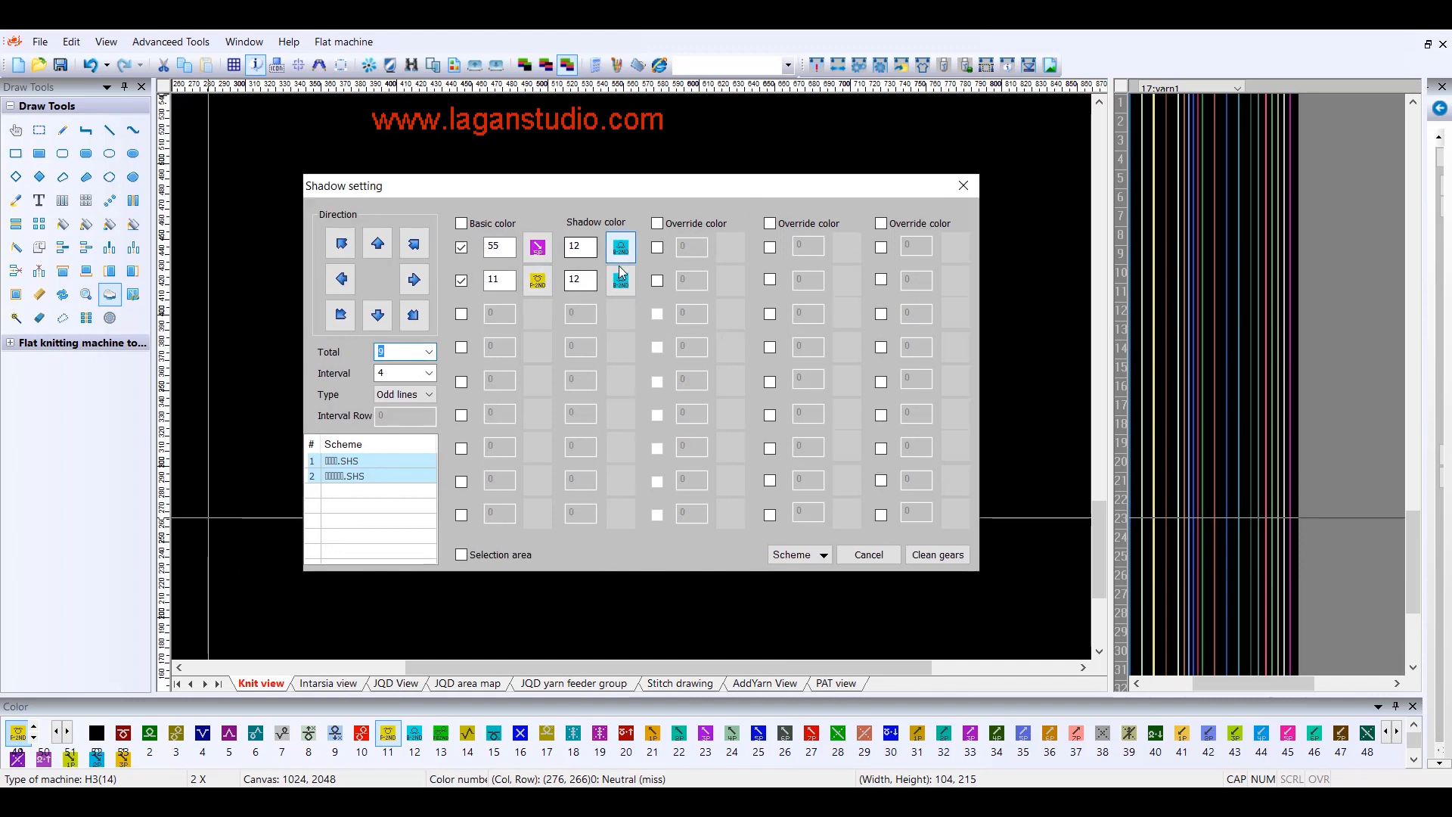
- Start a scheme import and select the first saved scheme in the scheme list
click(798, 556)
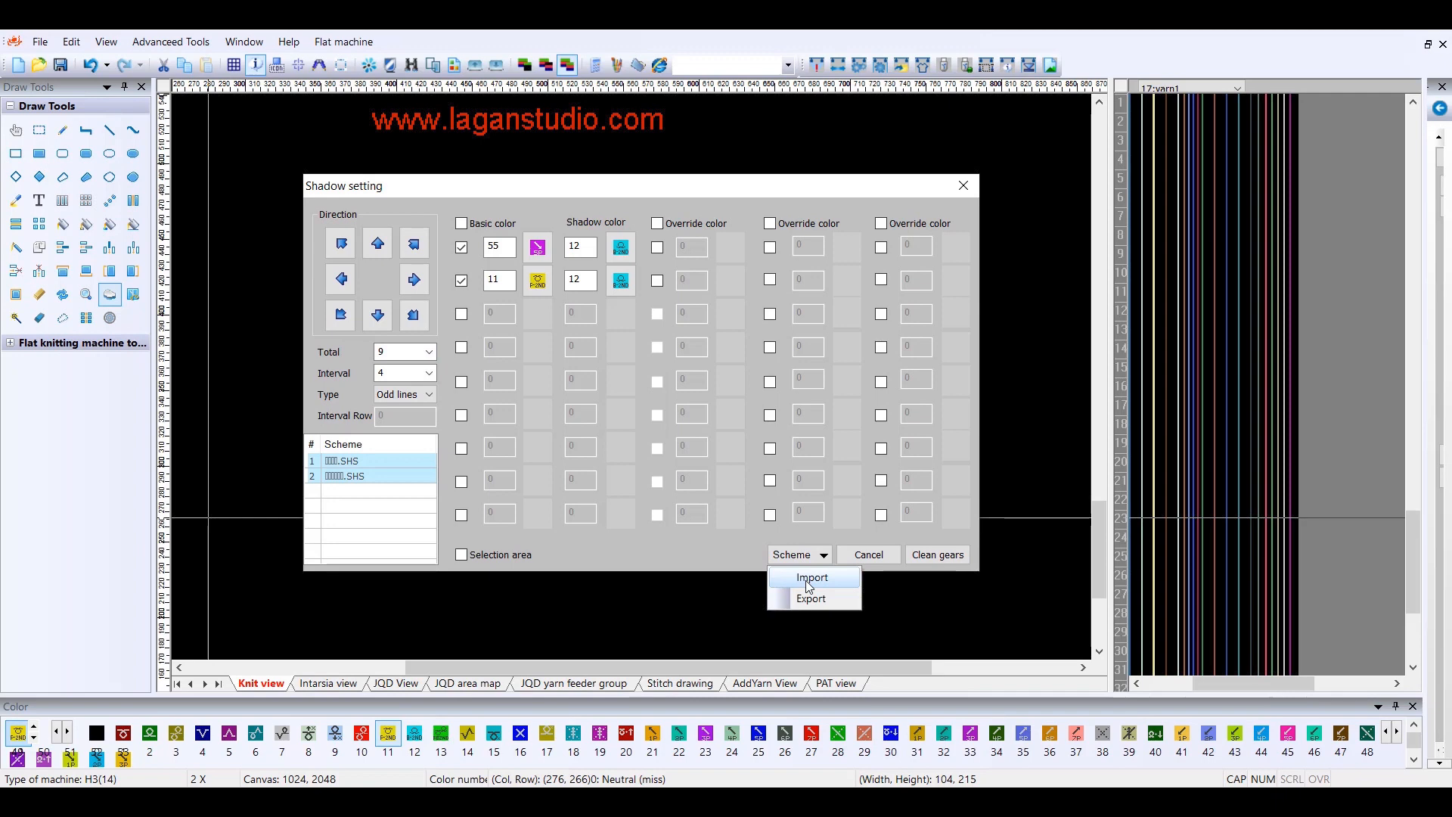
click(810, 586)
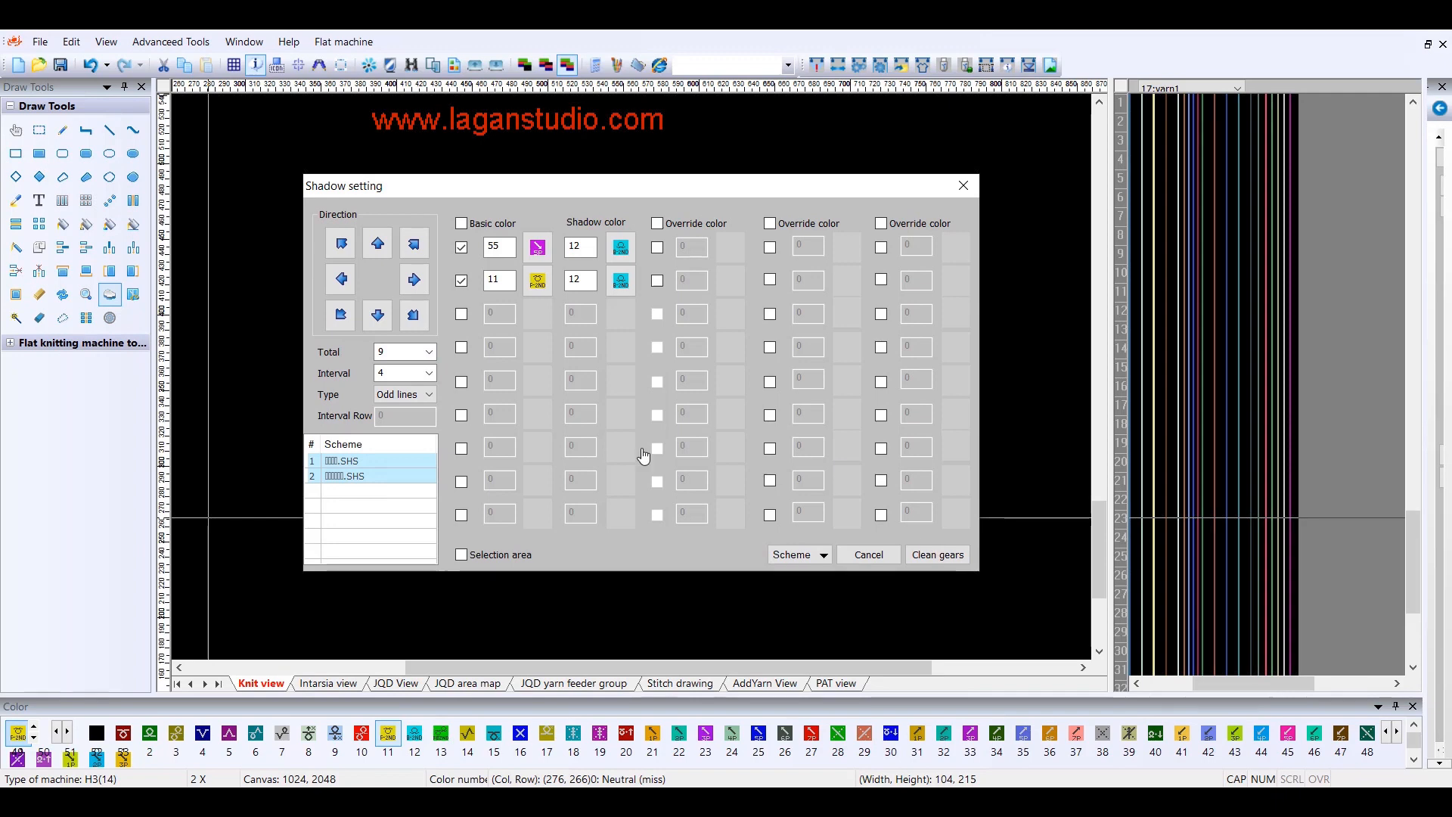
click(356, 461)
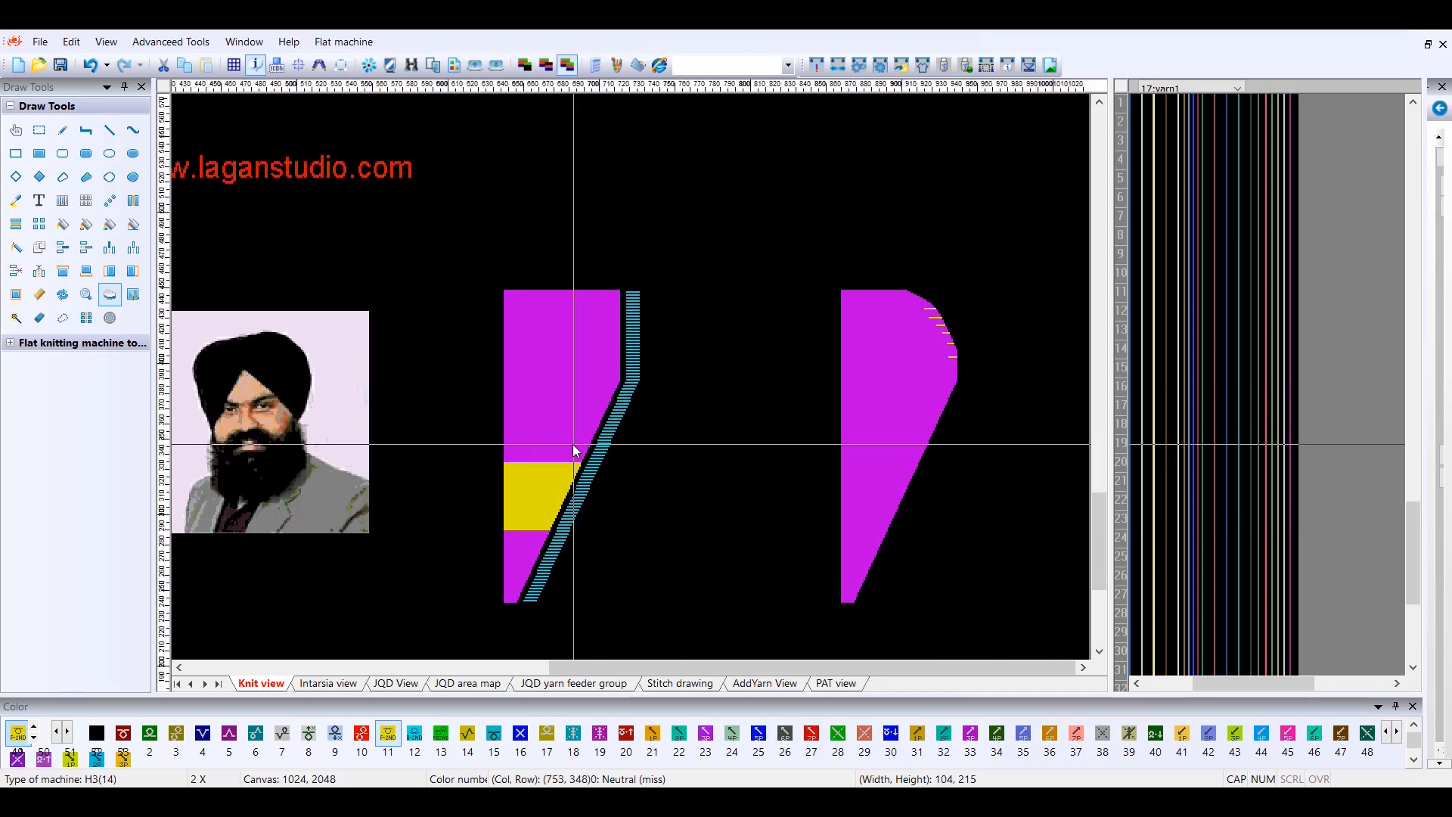
- Clear the selection around the purple and yellow shape and its cyan shadow
ctrl+scroll(974, 344, up, 1)
scroll(819, 439, down, 3)
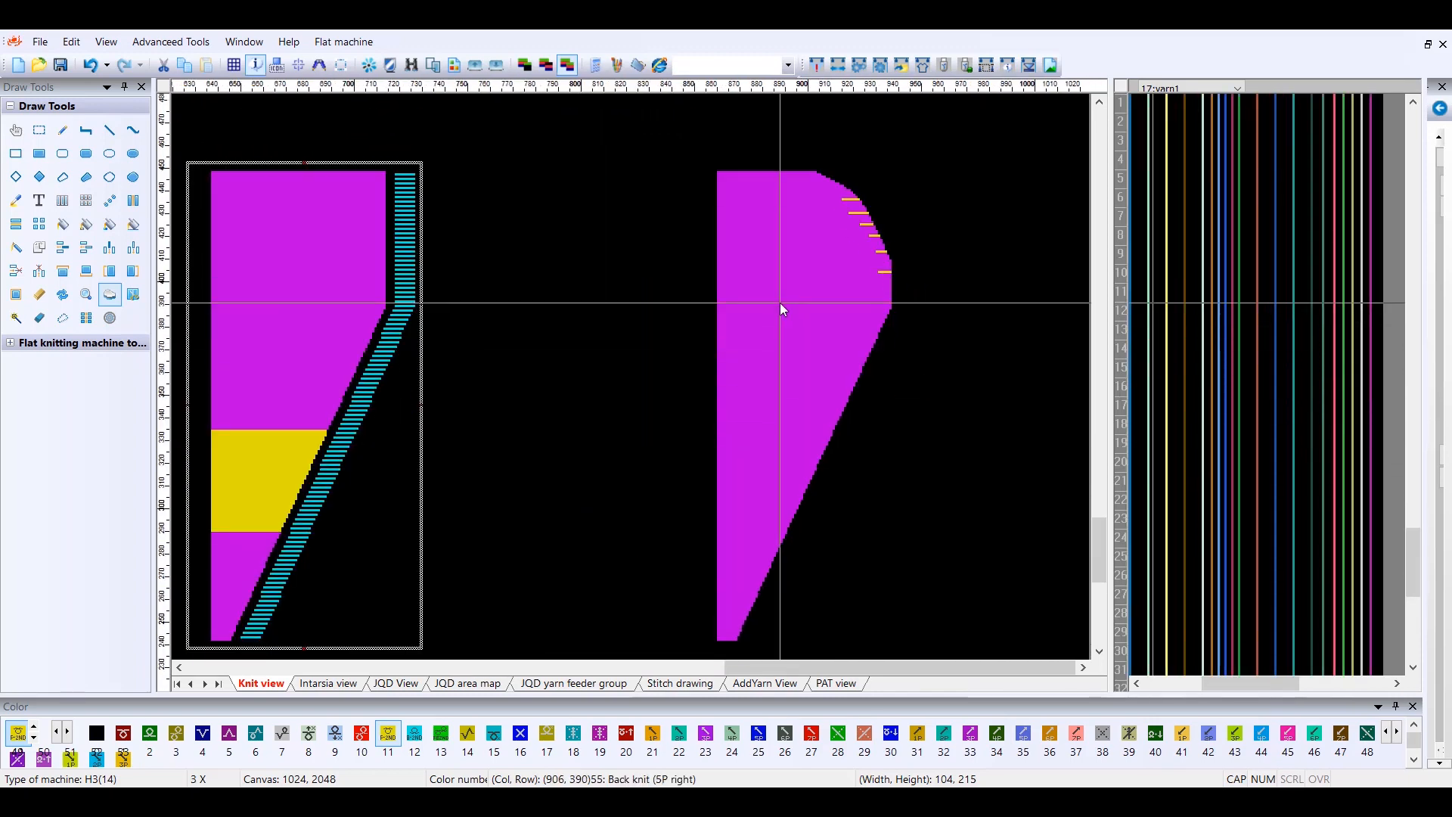
mouse_move(805, 232)
key(Escape)
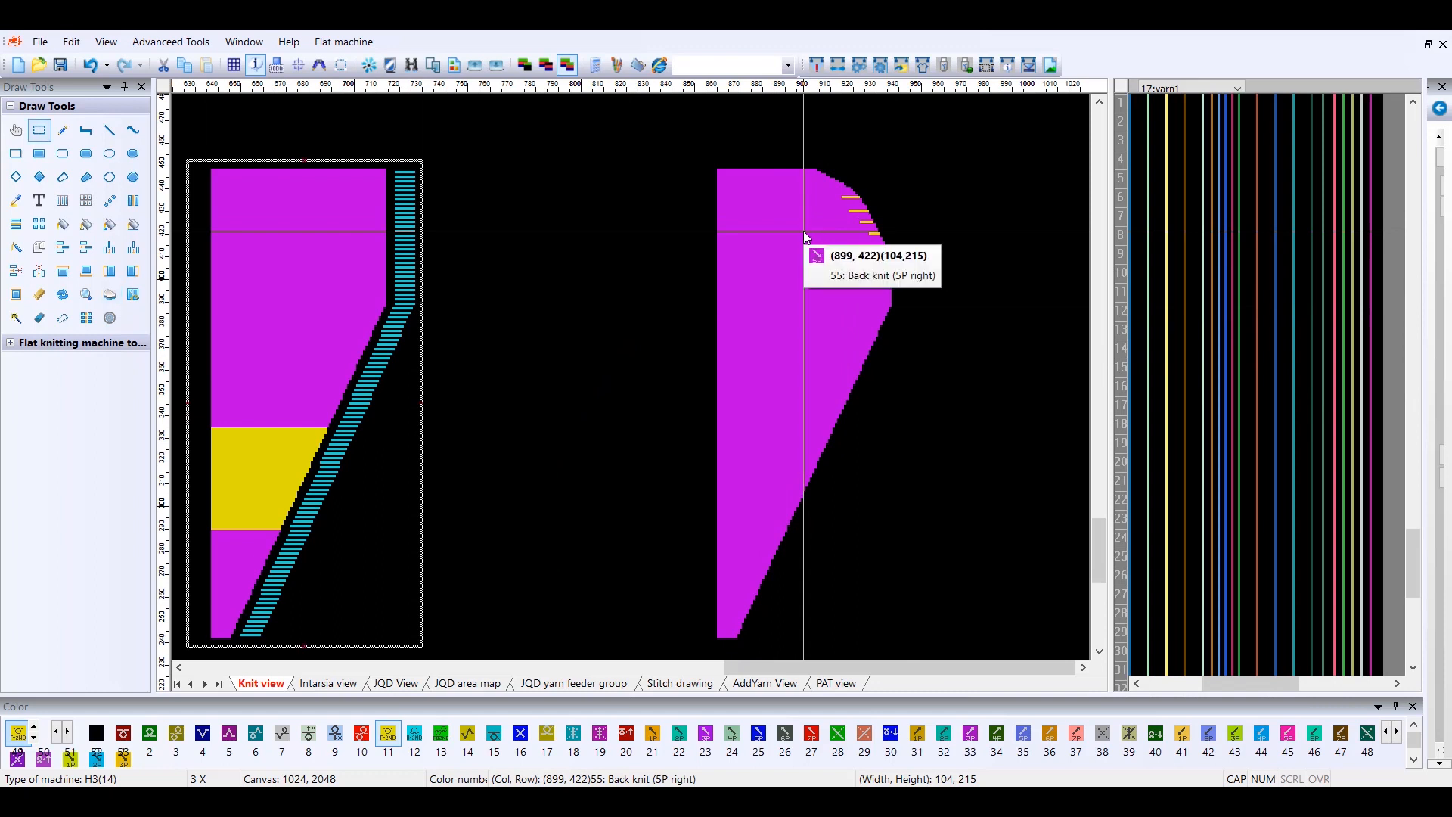
click(804, 230)
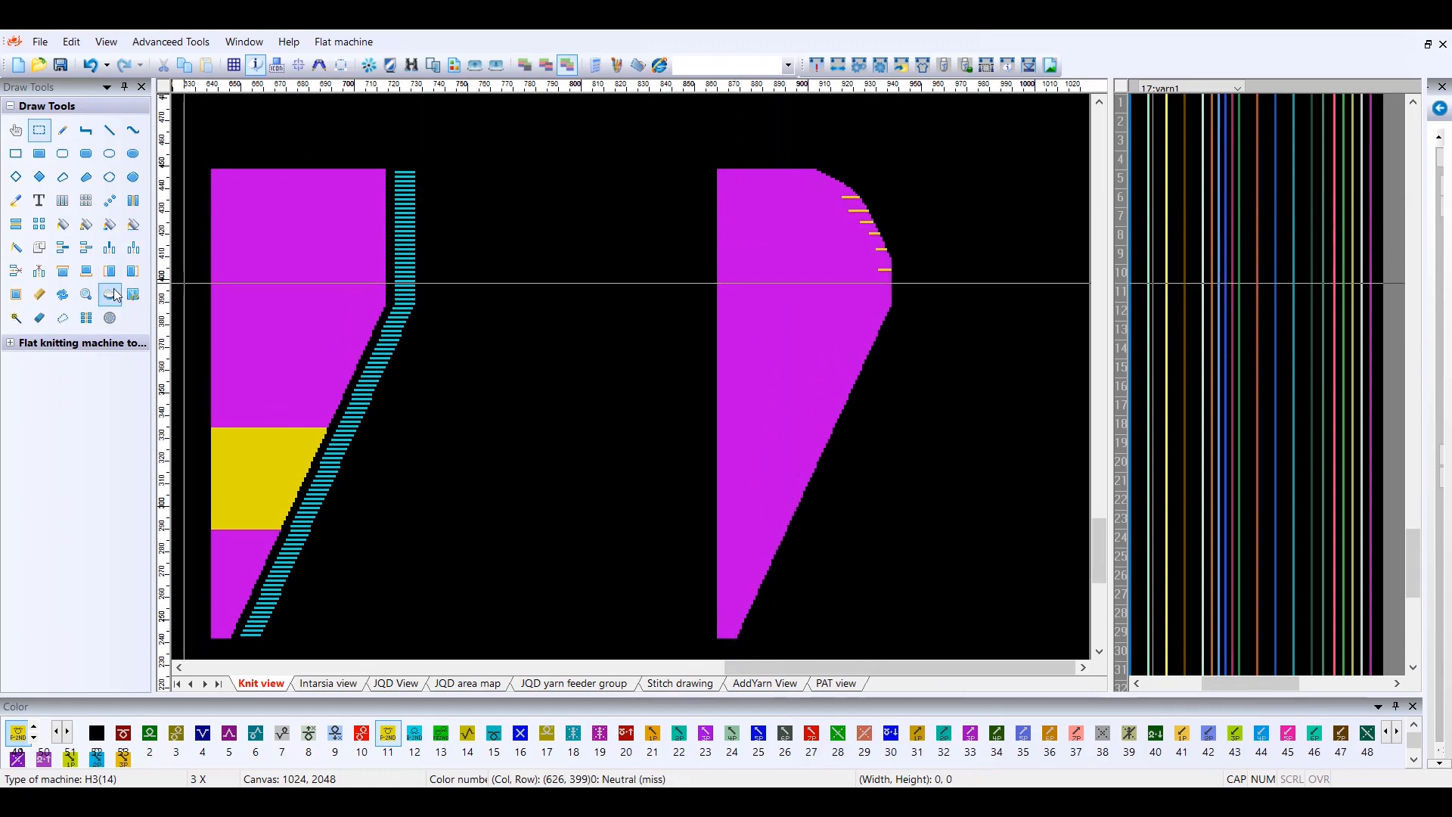
- Examine the short yellow lines along the curved upper edge of the second purple shape
scroll(789, 372, up, 1)
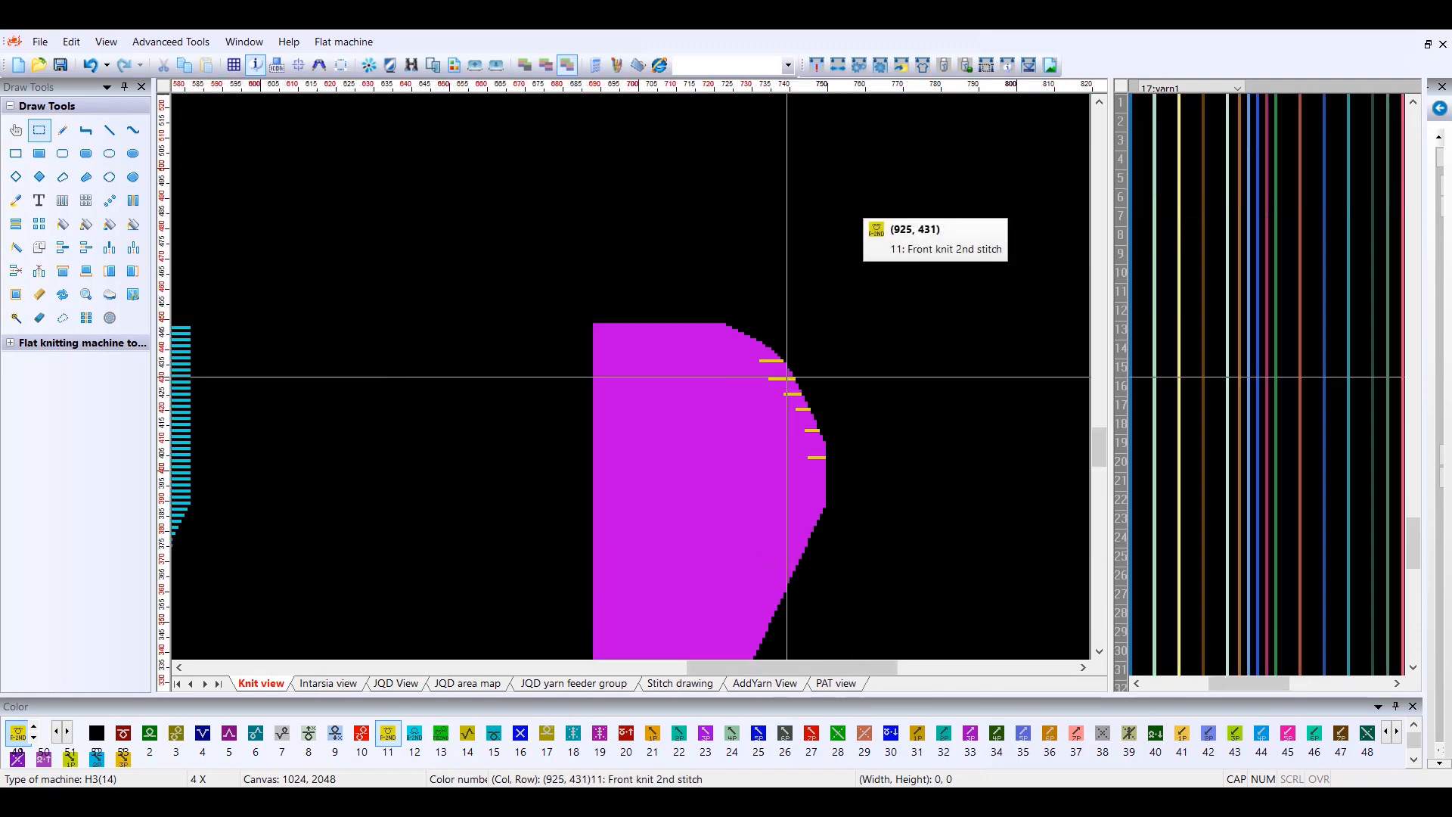
scroll(788, 376, up, 1)
scroll(575, 382, up, 1)
drag(577, 386, 640, 338)
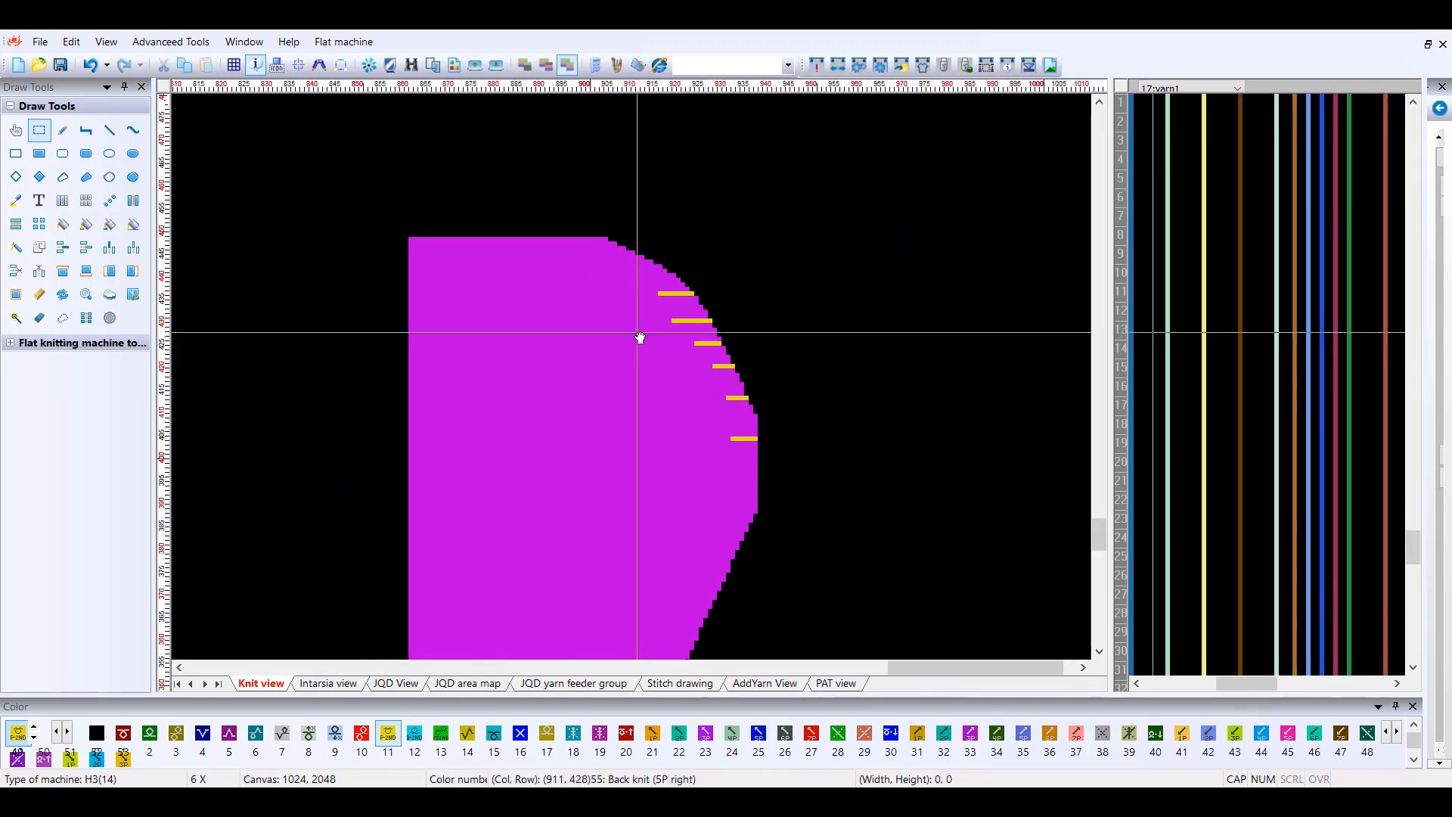
scroll(761, 257, down, 2)
scroll(673, 364, up, 1)
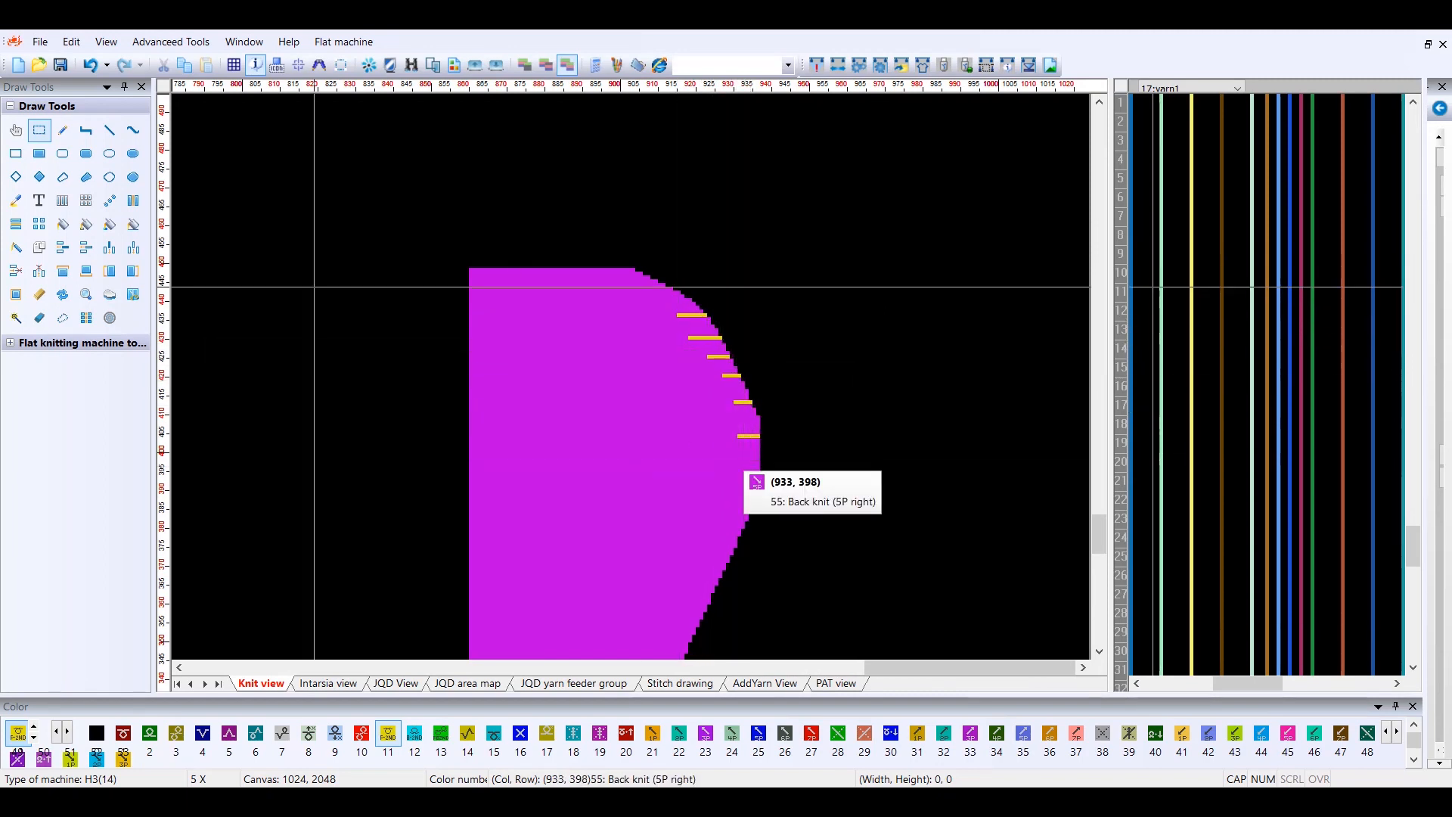
click(113, 297)
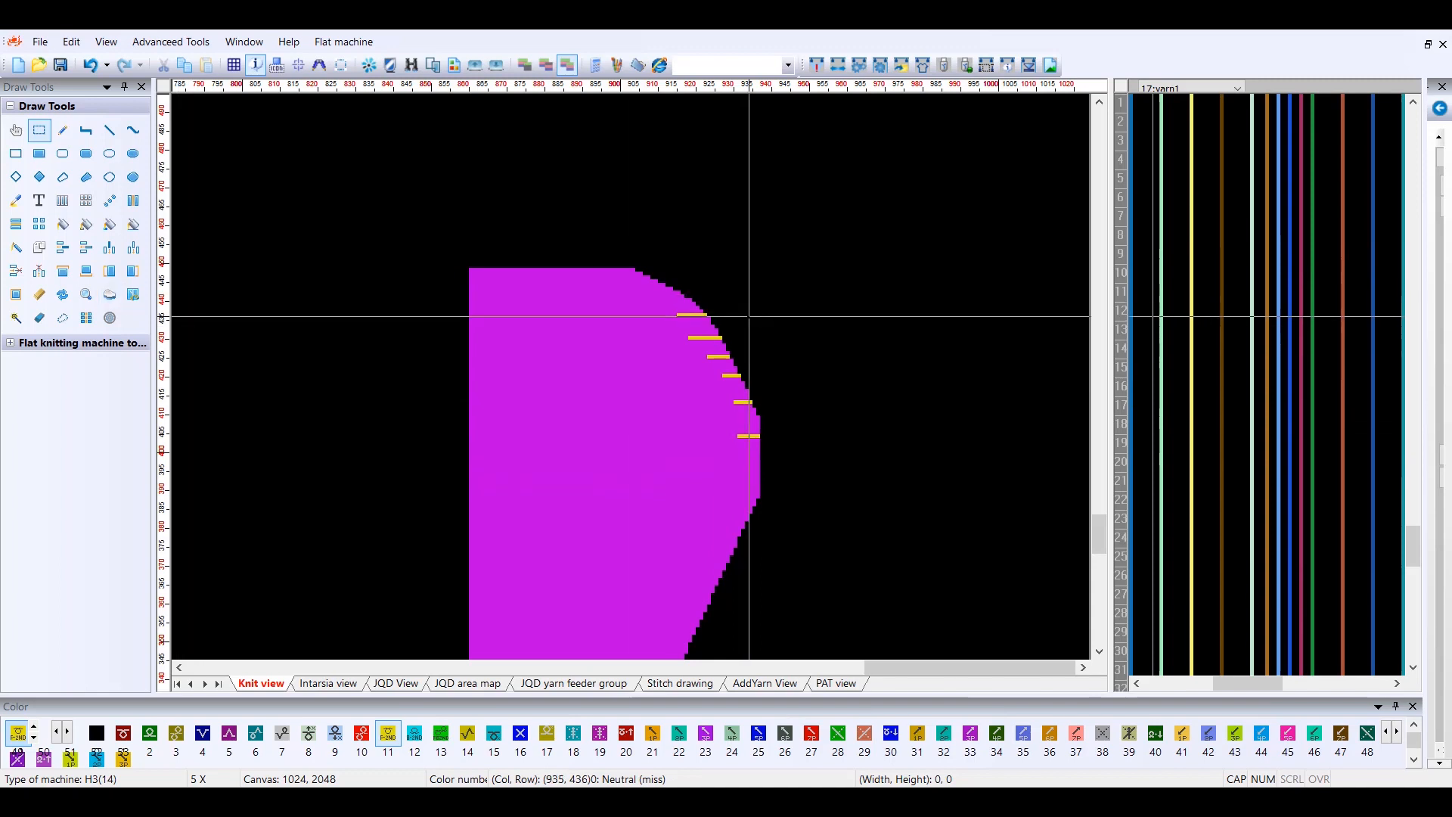
click(733, 249)
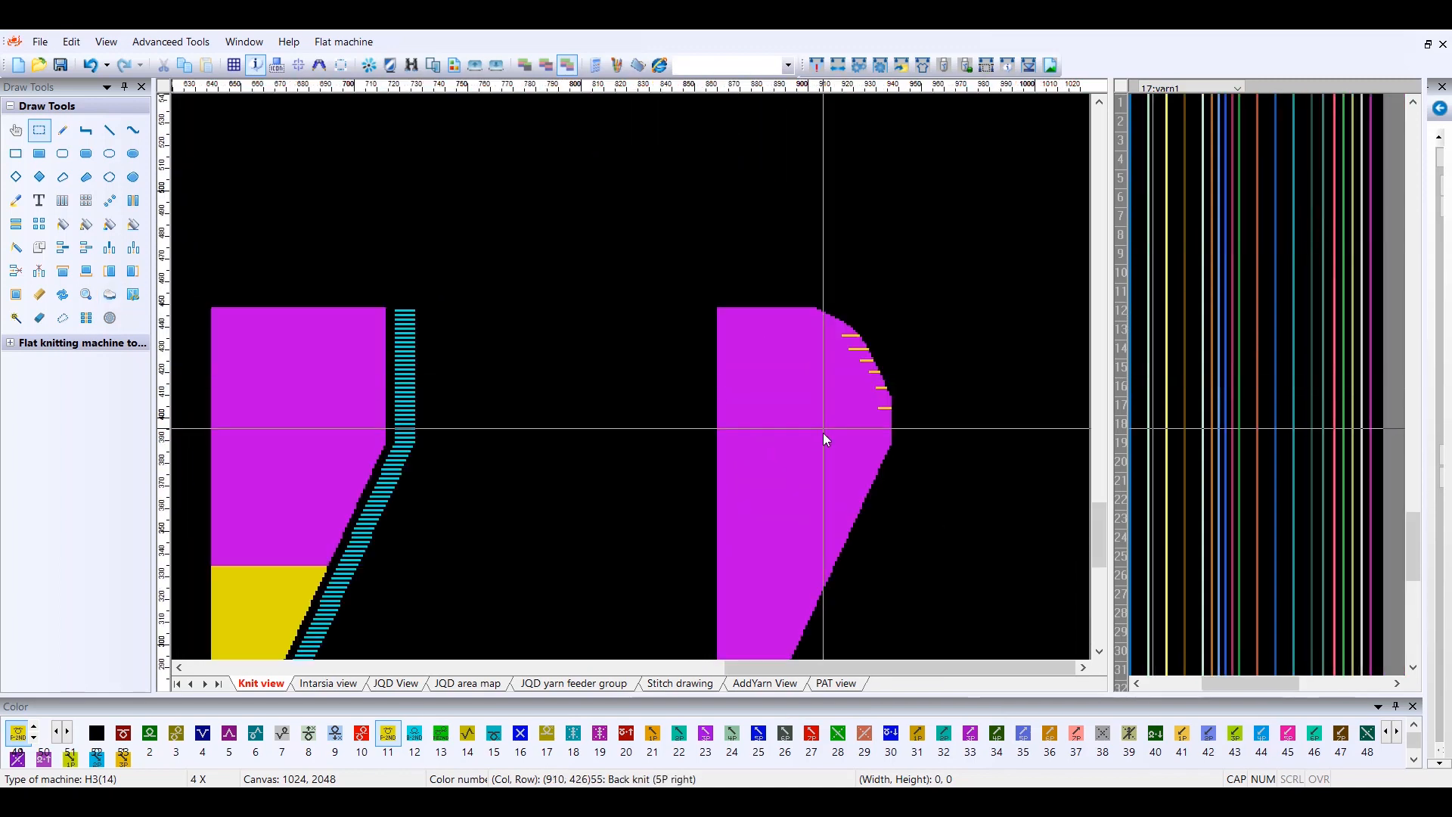
scroll(826, 437, down, 3)
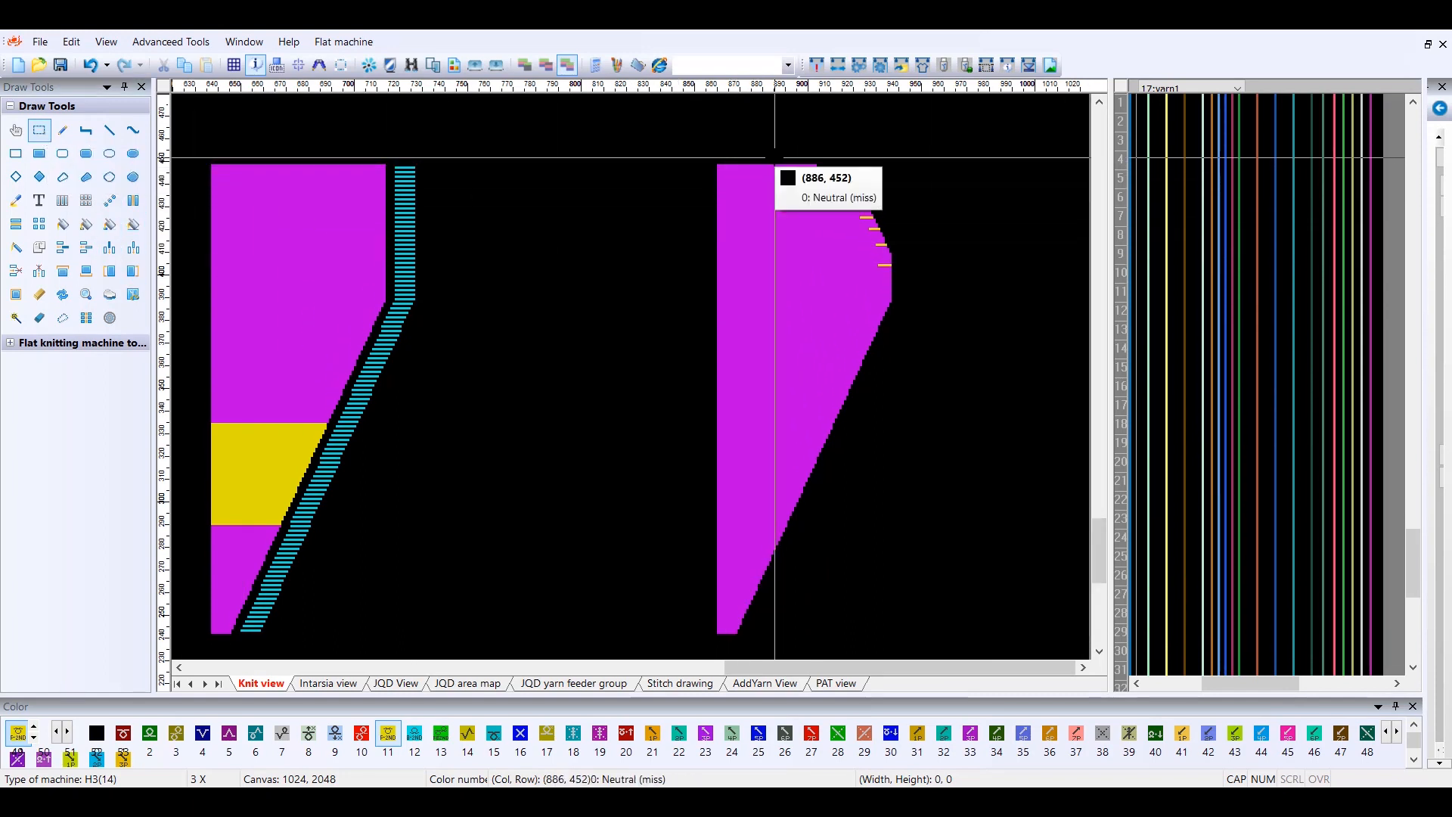
- Select an area of about 72 by 98 around the second shape's curved edge and open the Shadow settings for it
drag(780, 157, 942, 375)
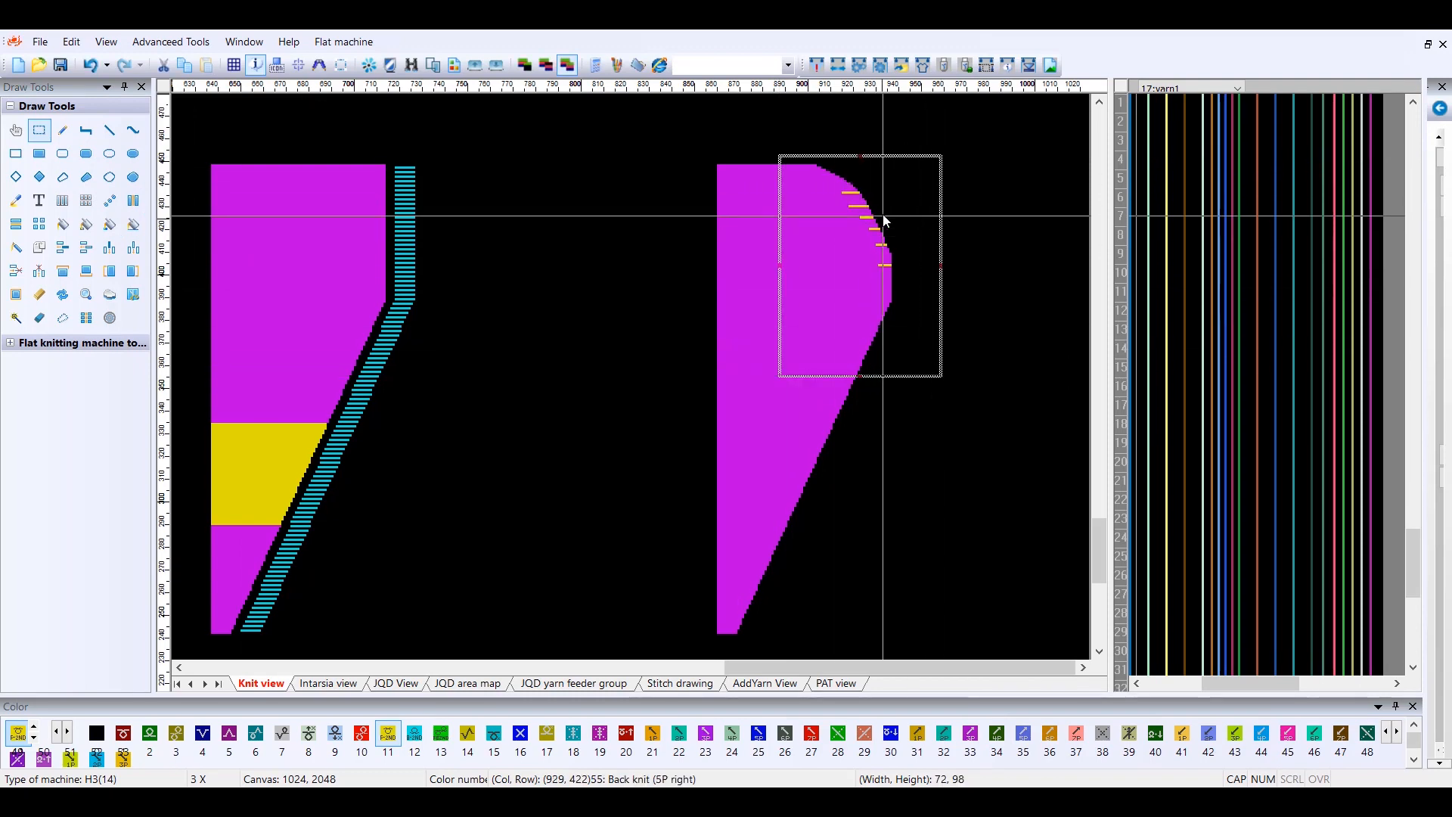
click(109, 294)
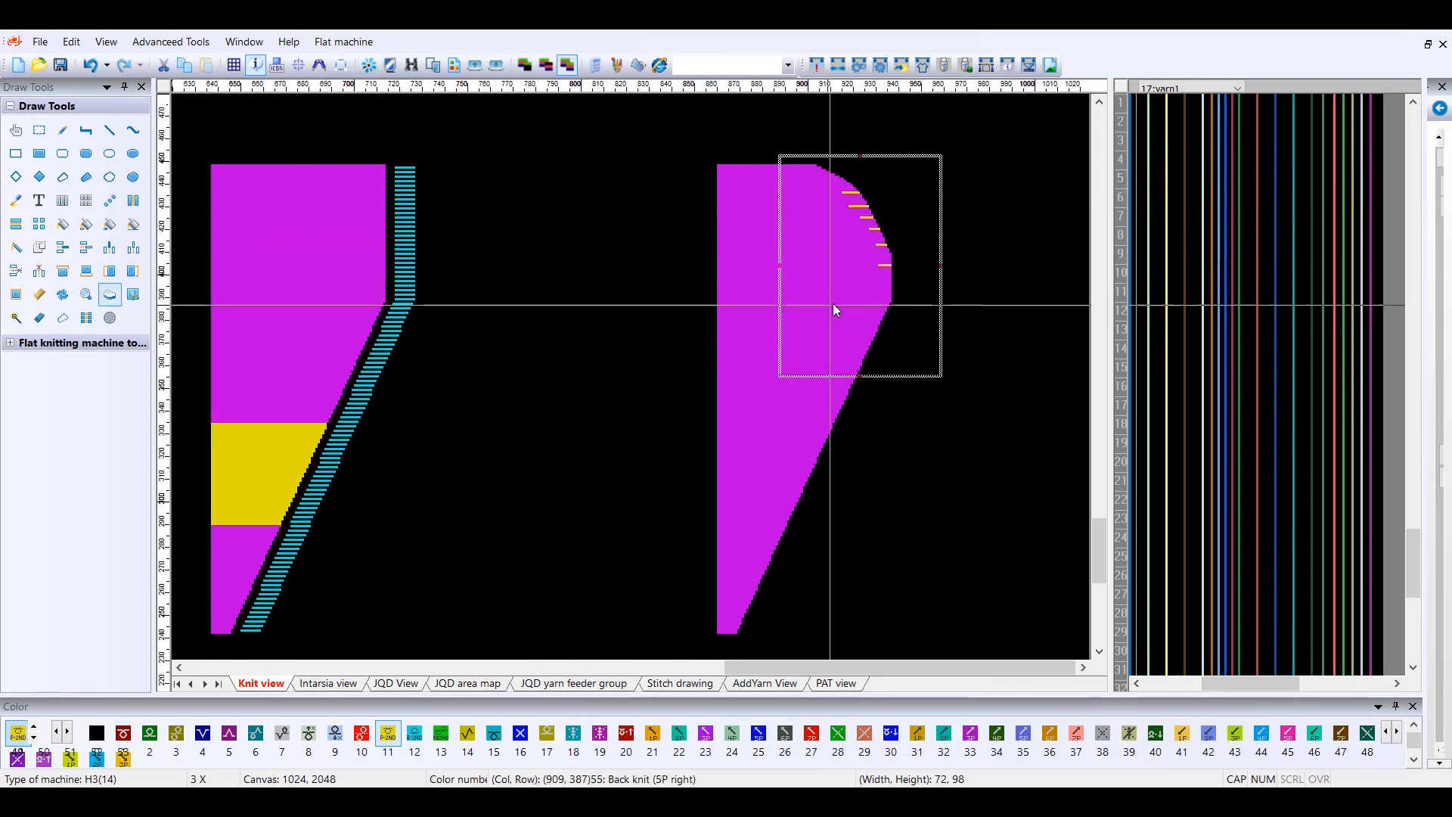
click(842, 274)
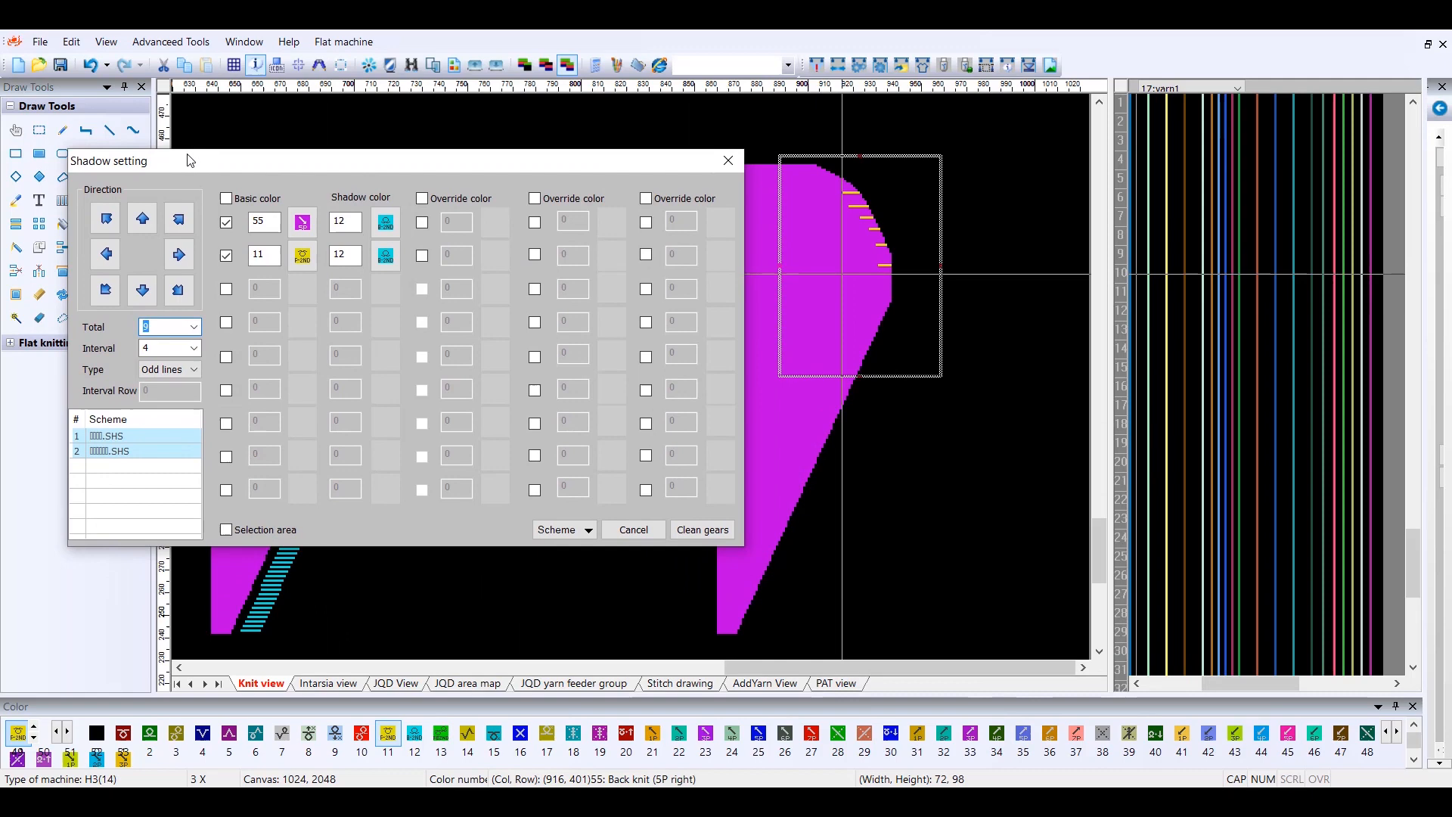
- Clear the previous shadow colour settings and enable the first row with basic color 11 and shadow color 4
drag(190, 160, 189, 150)
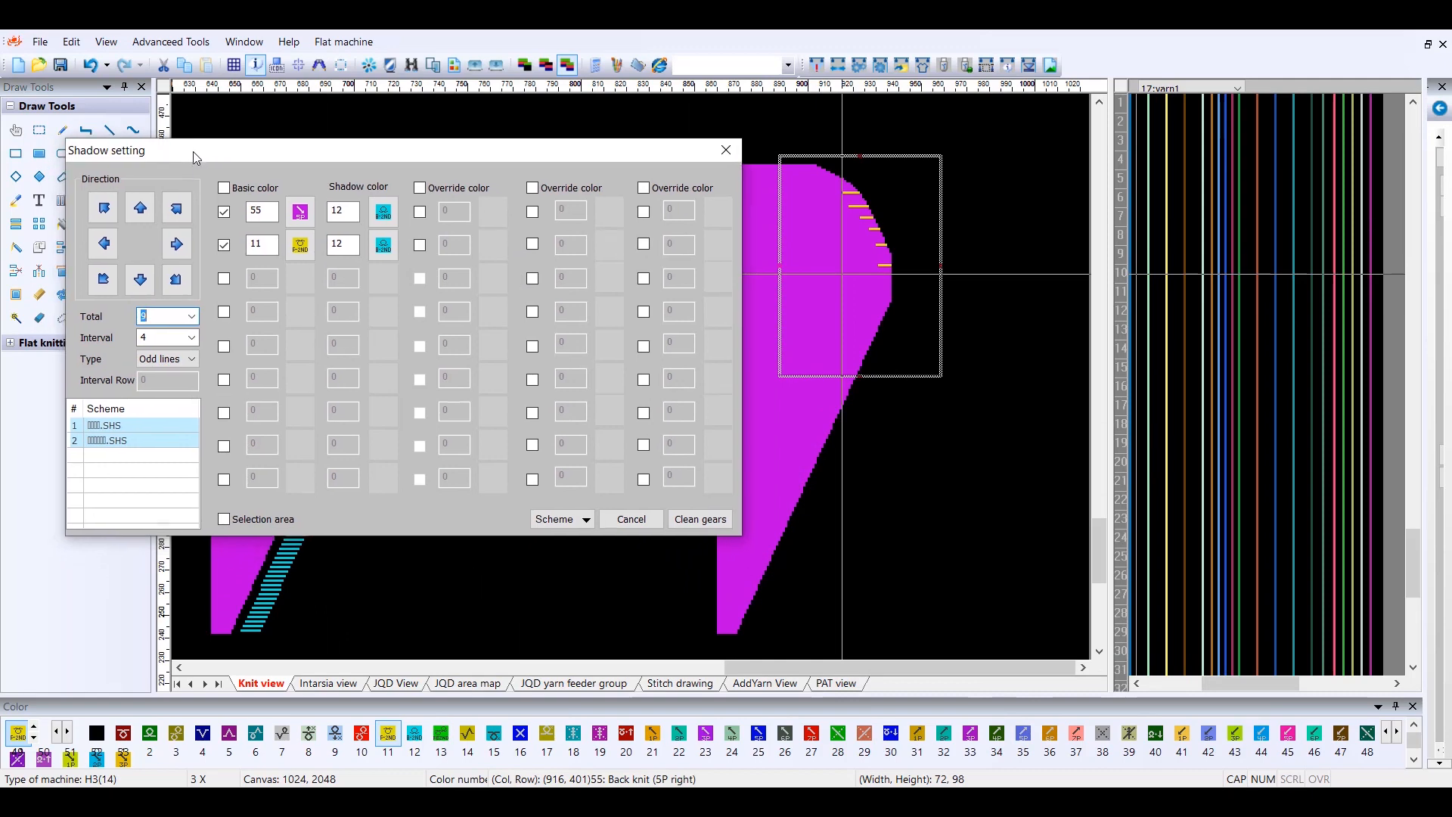
click(712, 526)
click(844, 221)
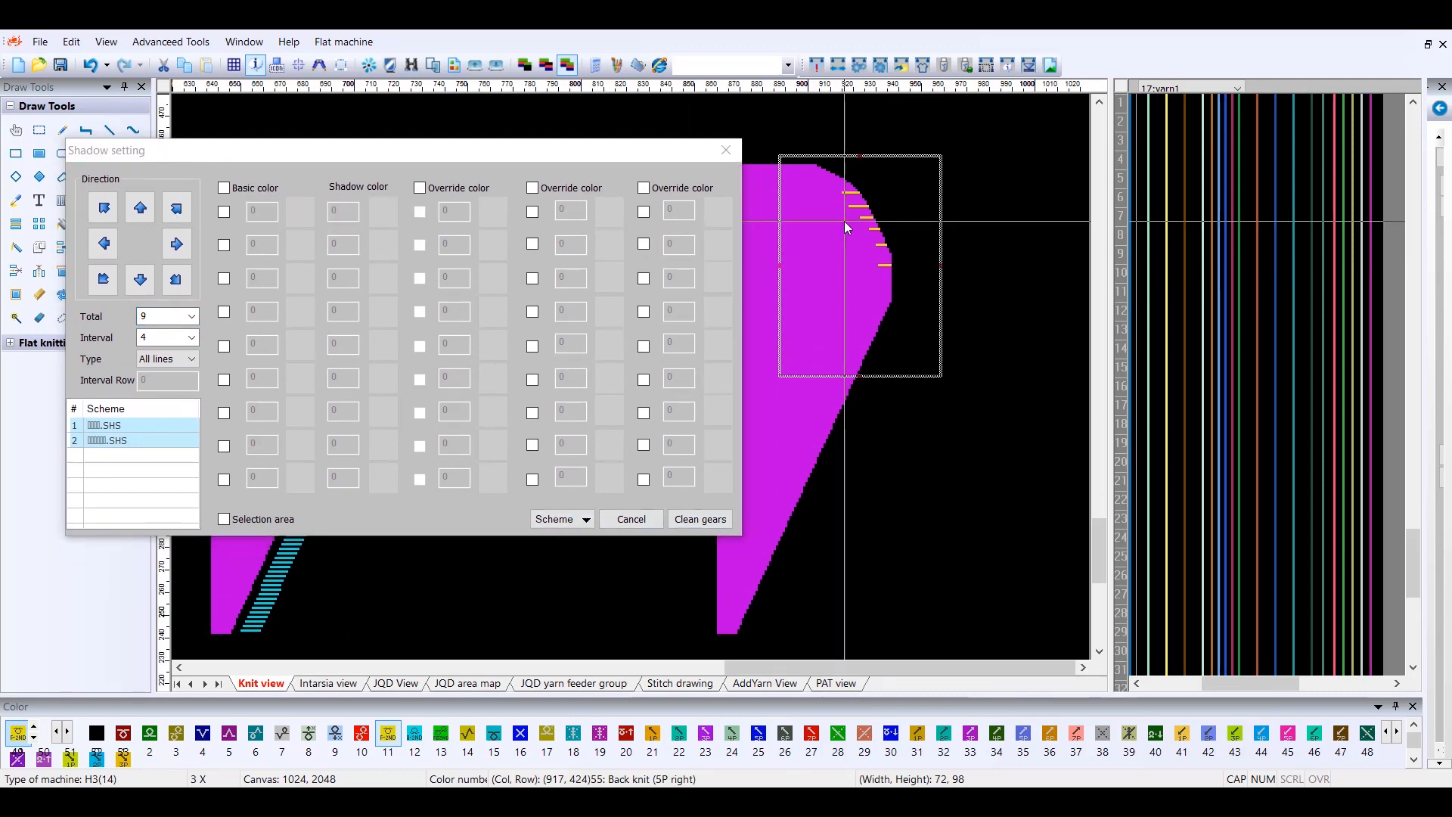
click(226, 215)
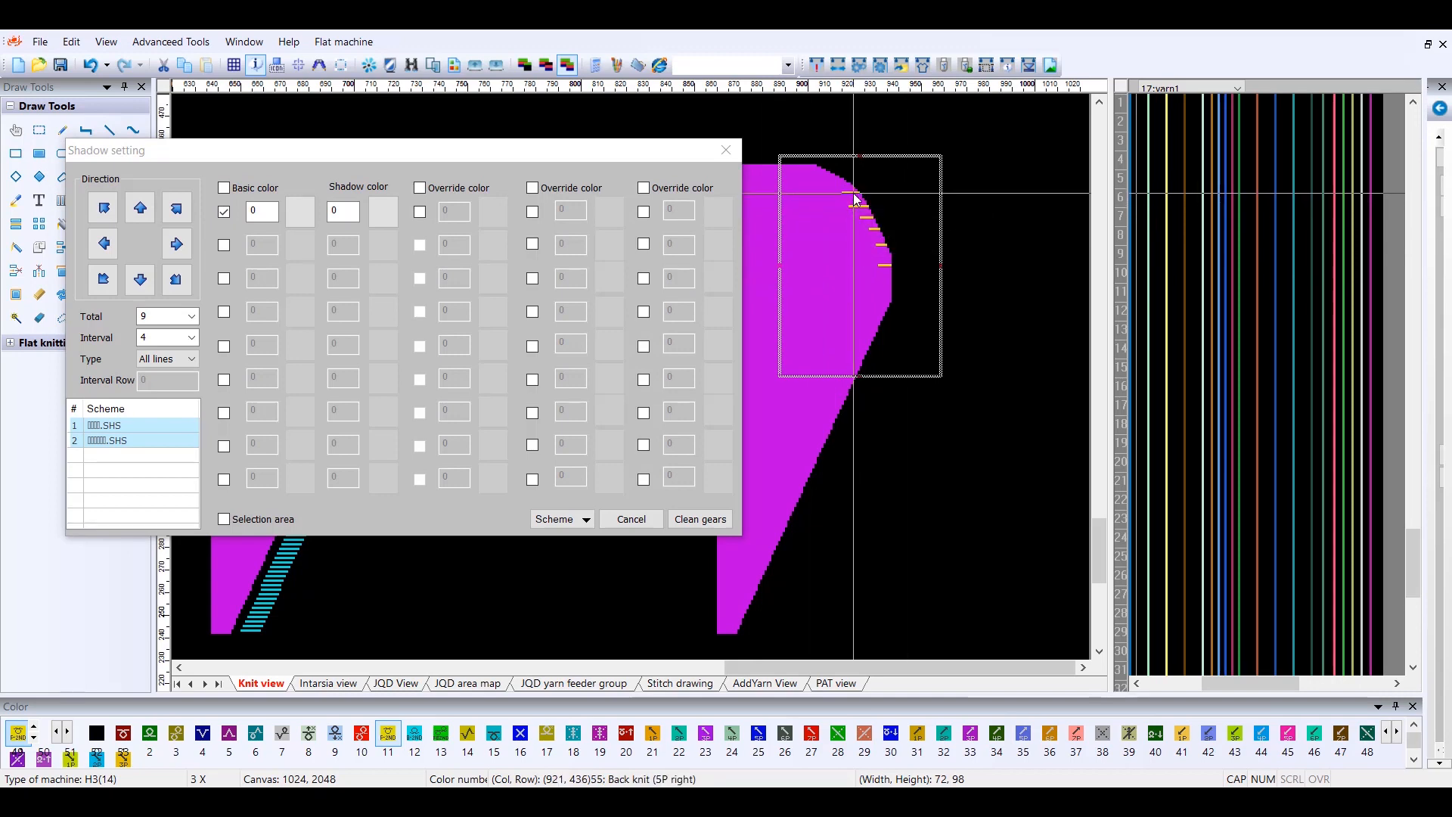
scroll(855, 199, up, 1)
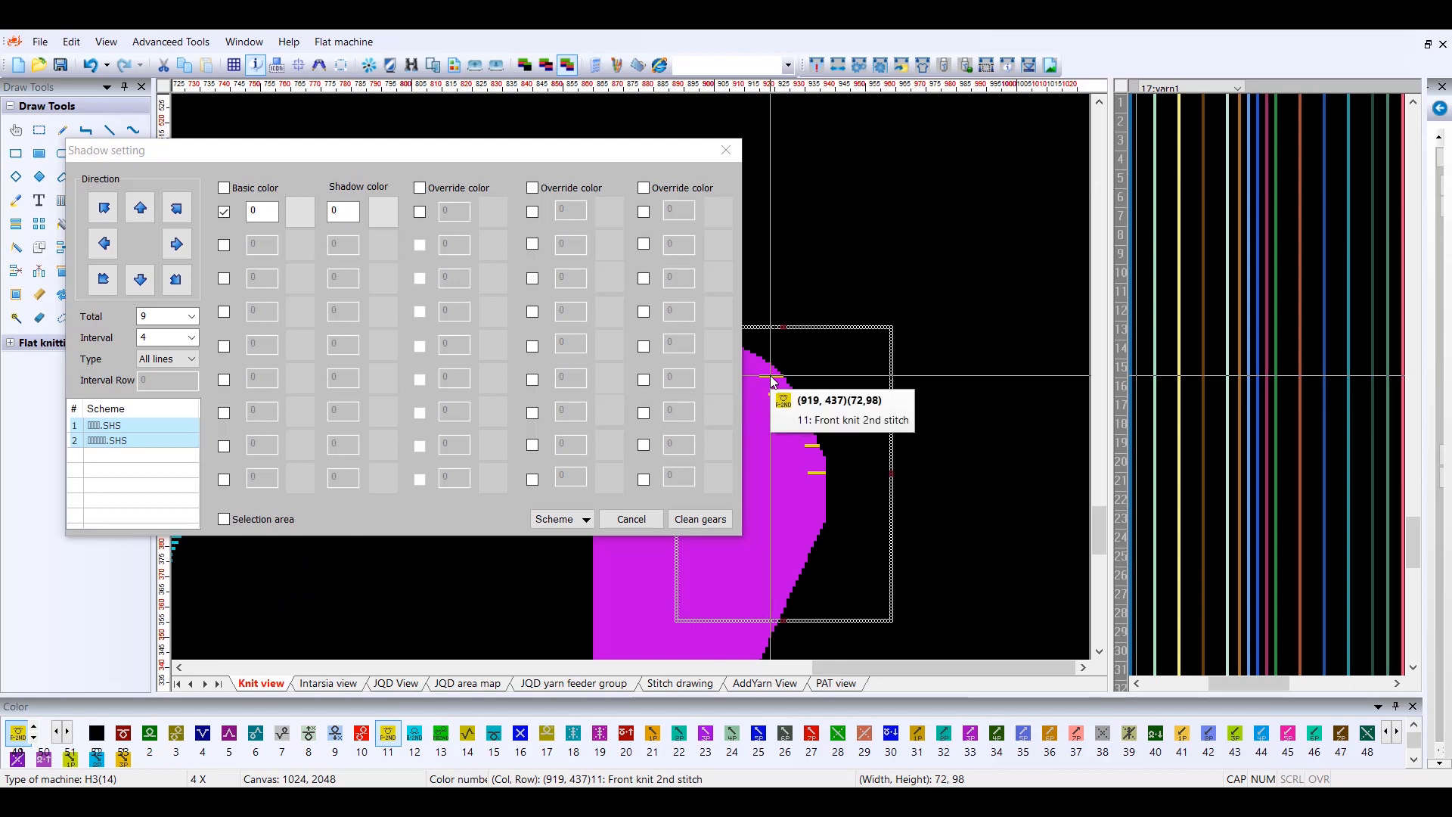
double_click(254, 210)
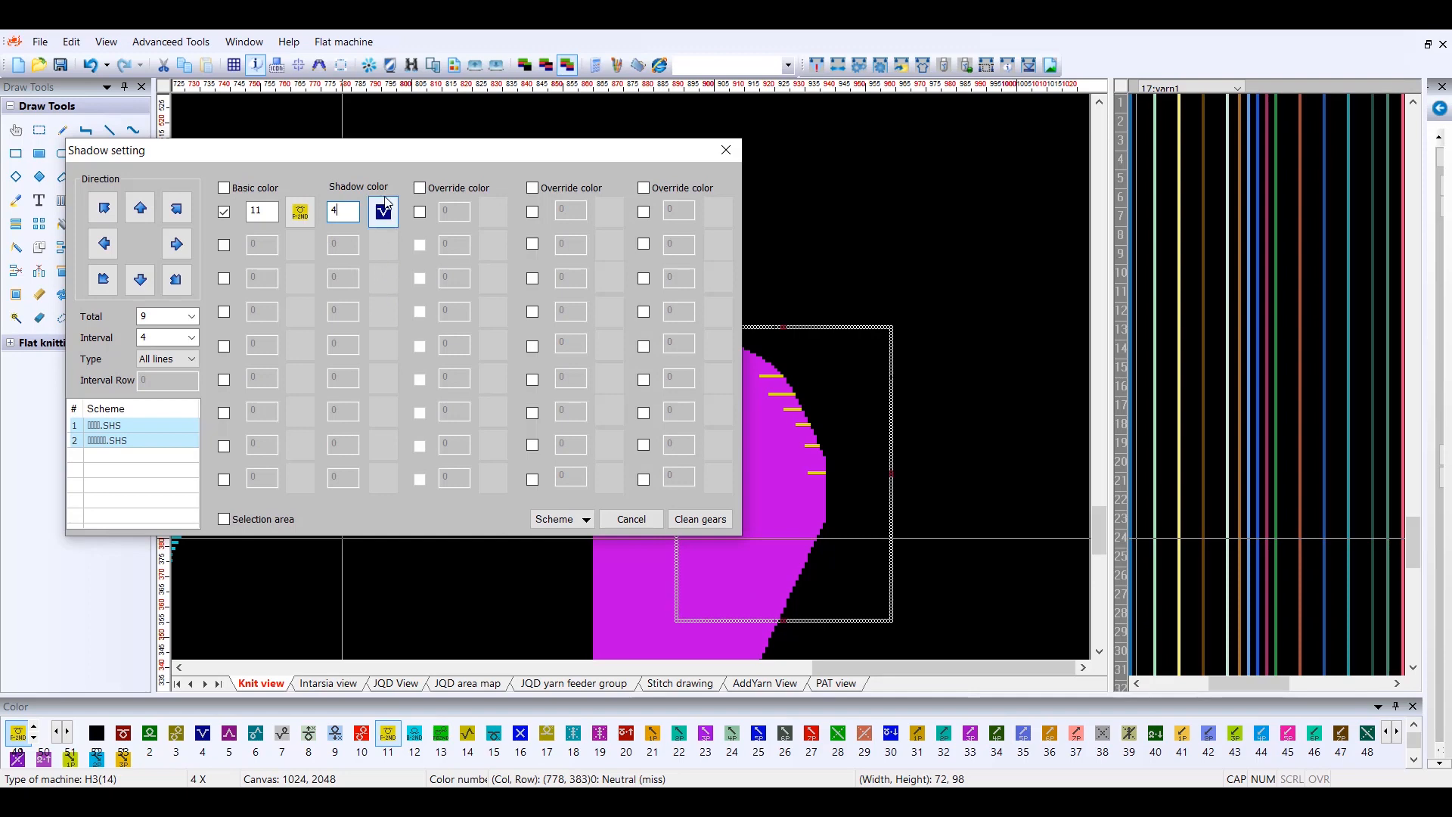
- Set the shadow's Total to 1 and its Interval to 0
drag(352, 151, 1183, 199)
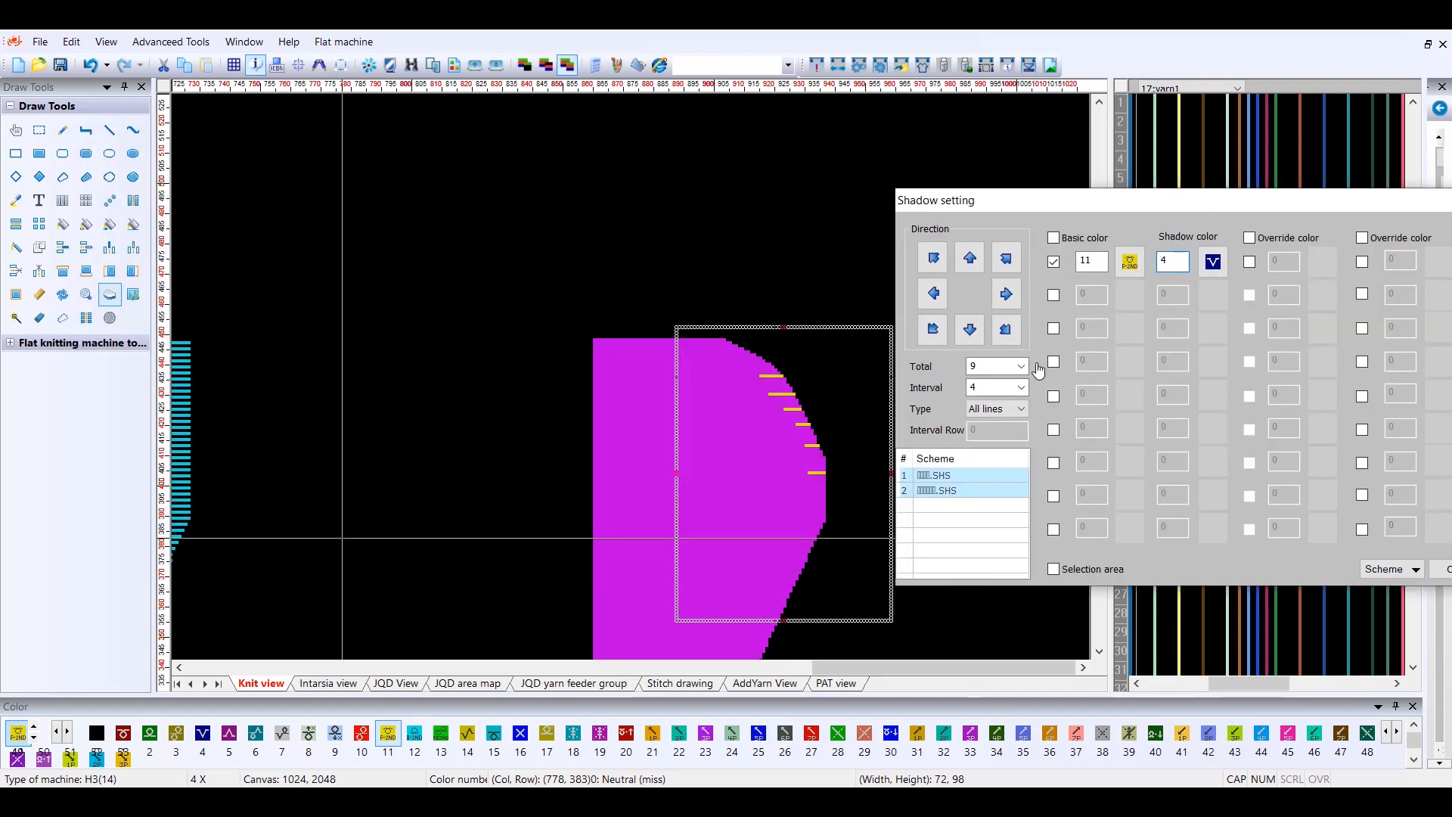
click(1020, 366)
click(979, 387)
click(1000, 387)
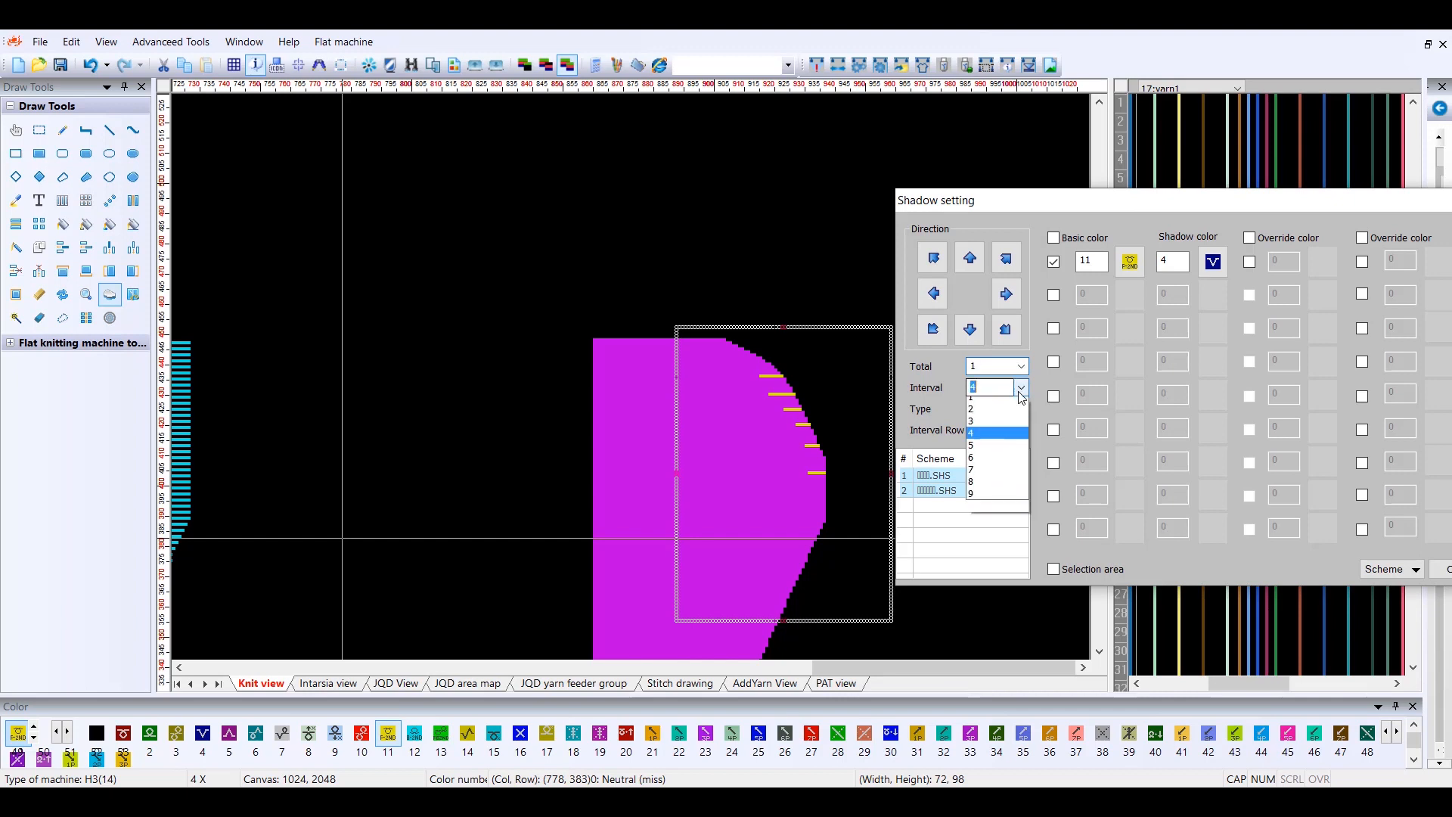
click(988, 407)
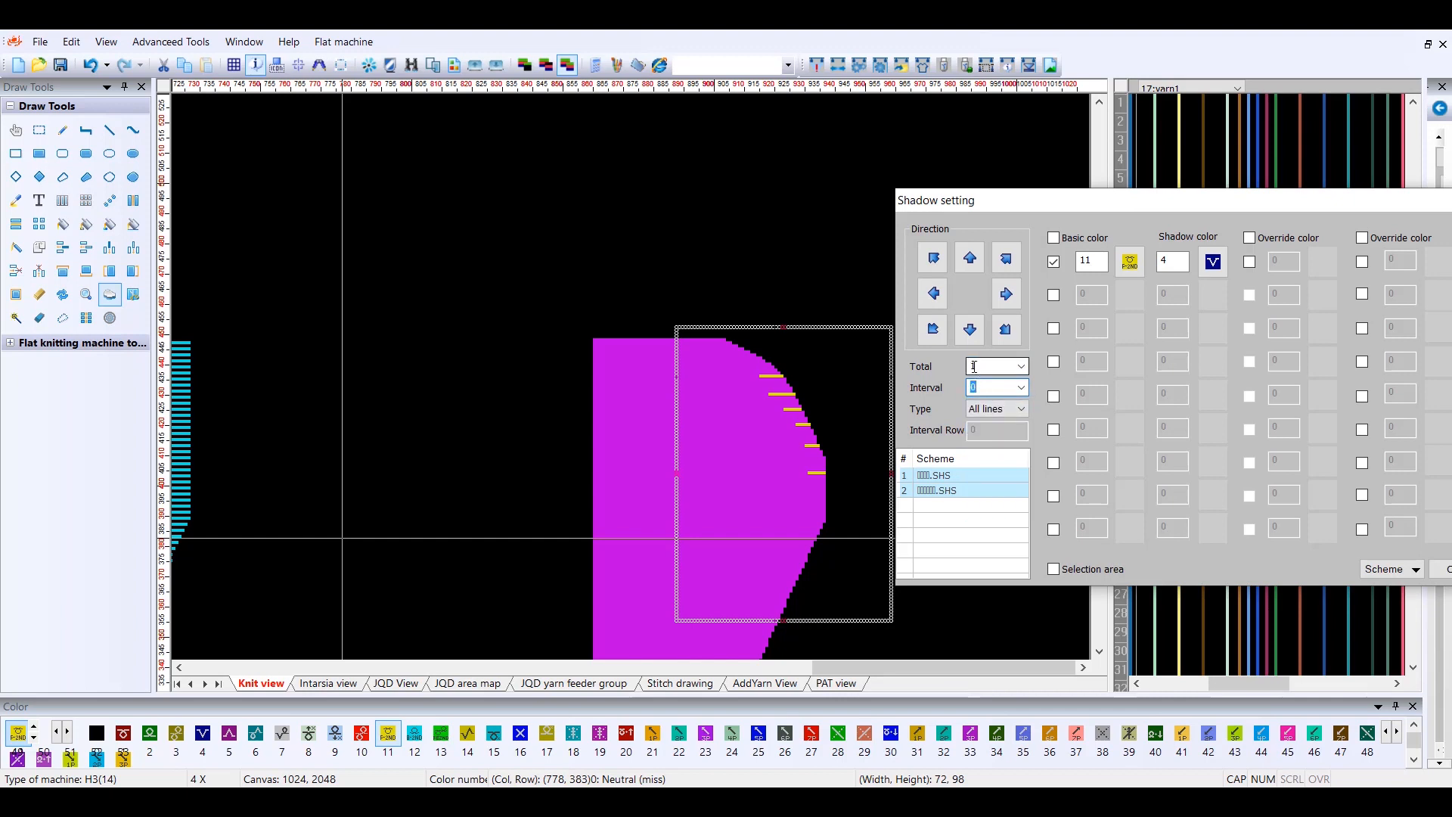
- Apply the color 4 shadow to the yellow lines using the right-pointing direction, and clear the area selection
click(771, 383)
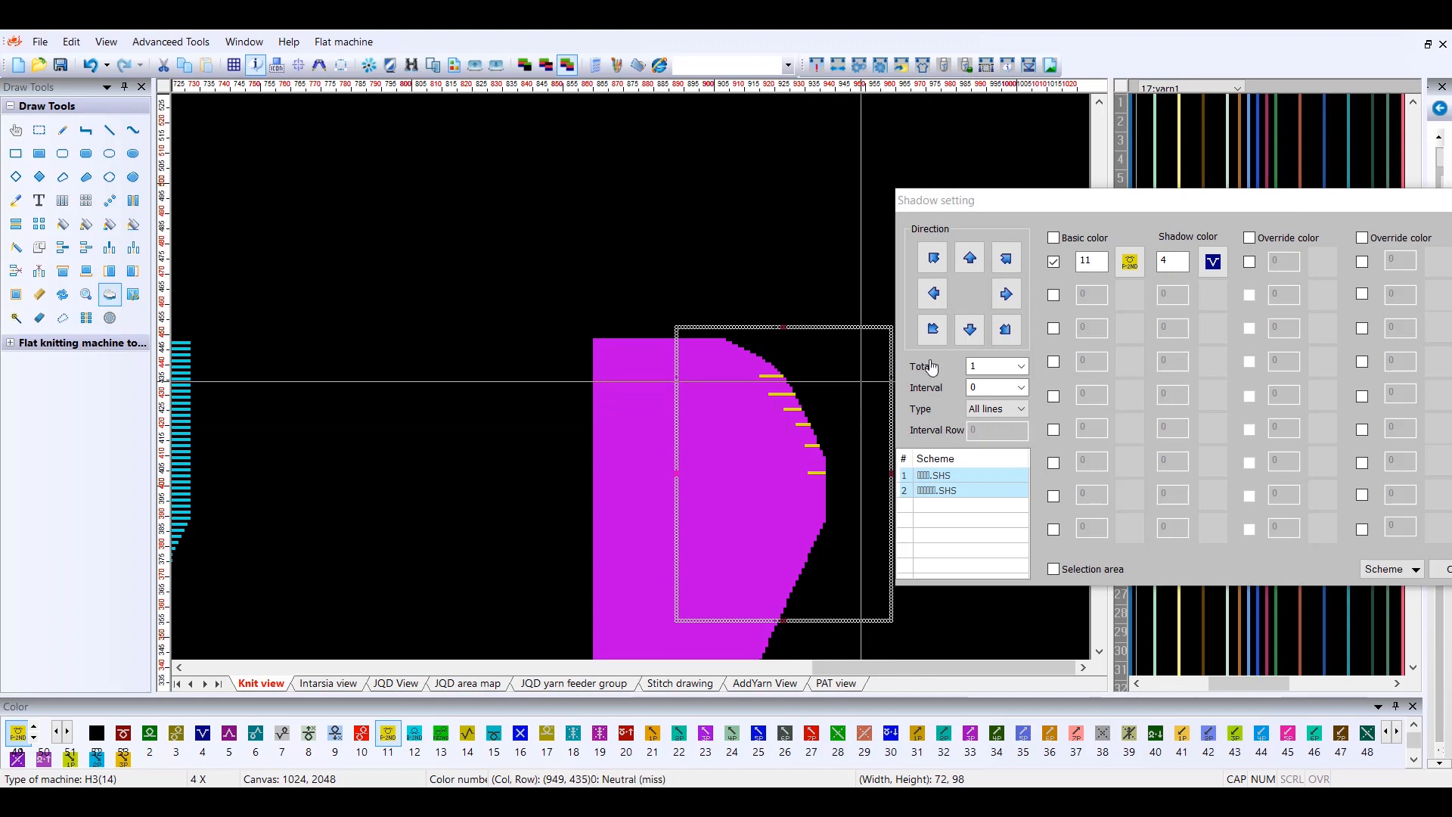
drag(1235, 202, 382, 278)
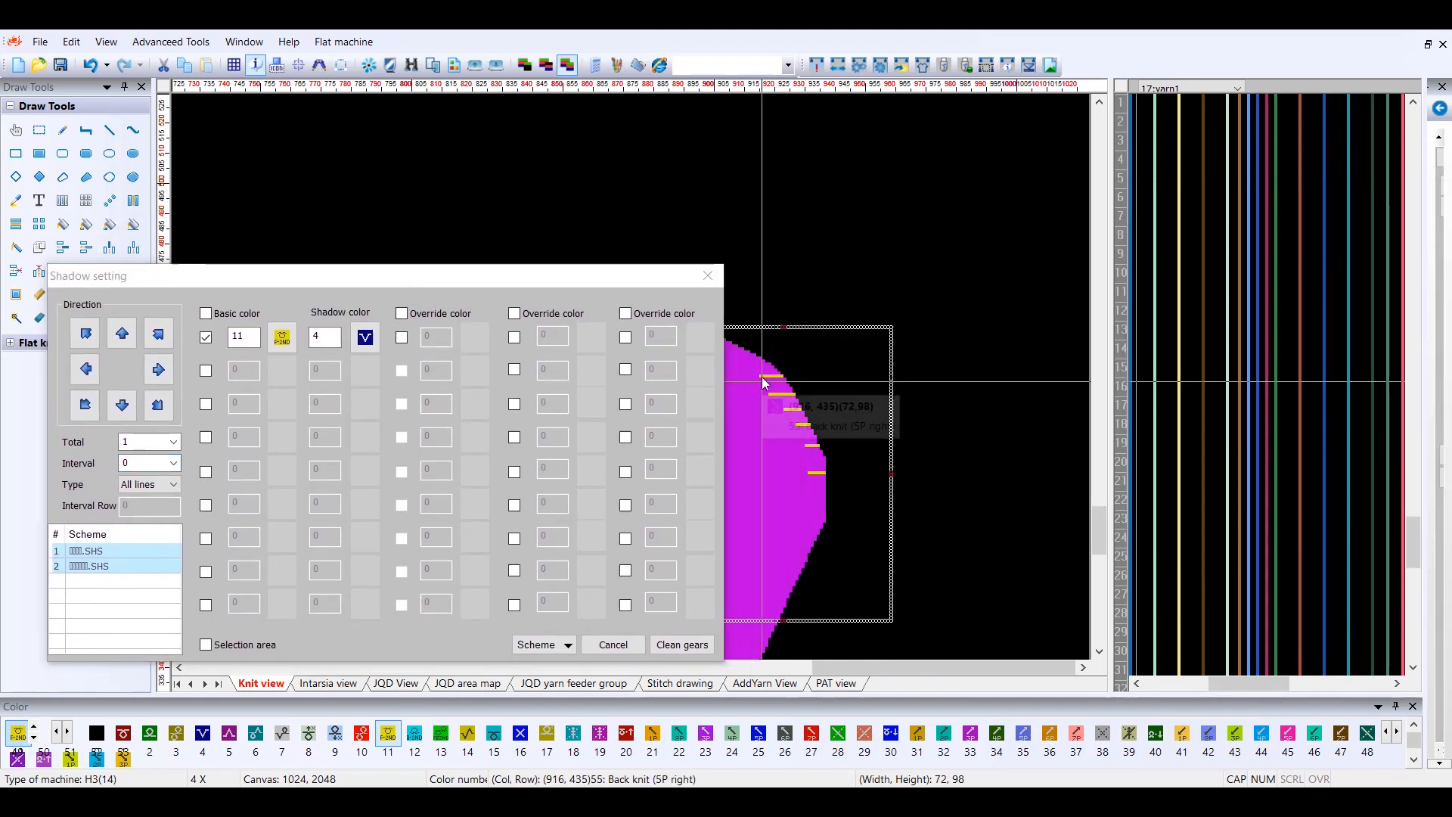
click(757, 374)
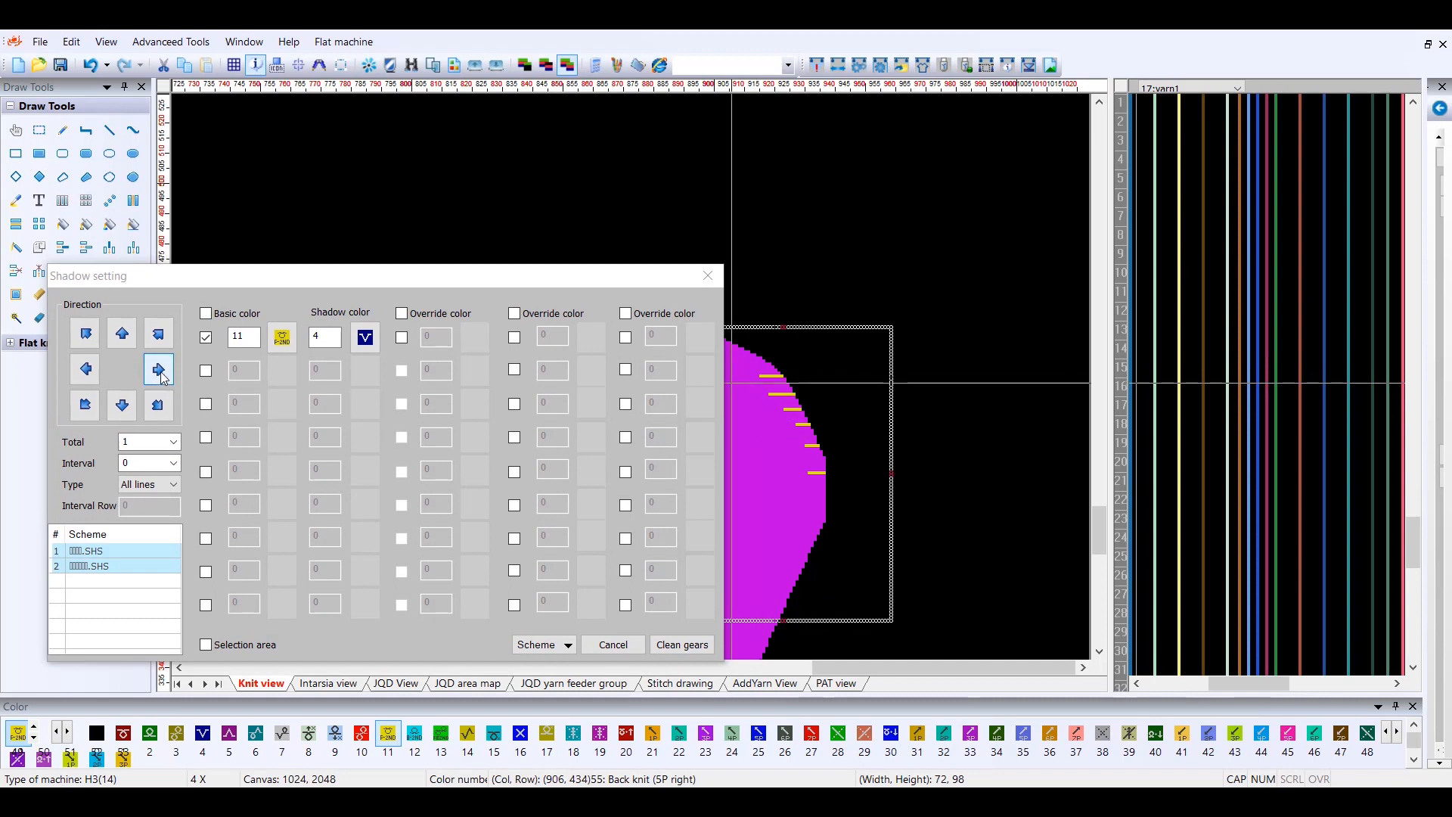
drag(432, 277, 392, 277)
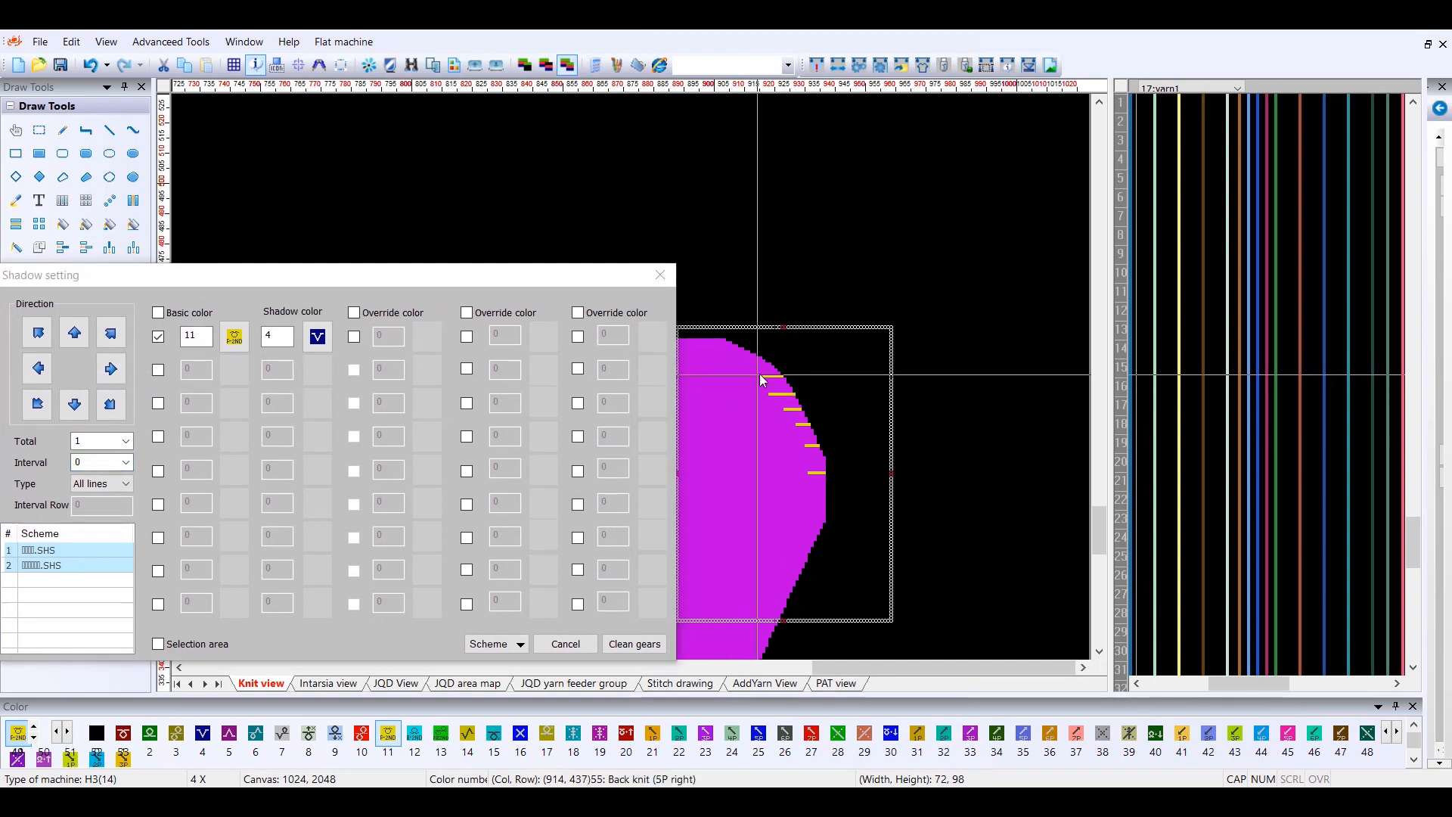
click(112, 373)
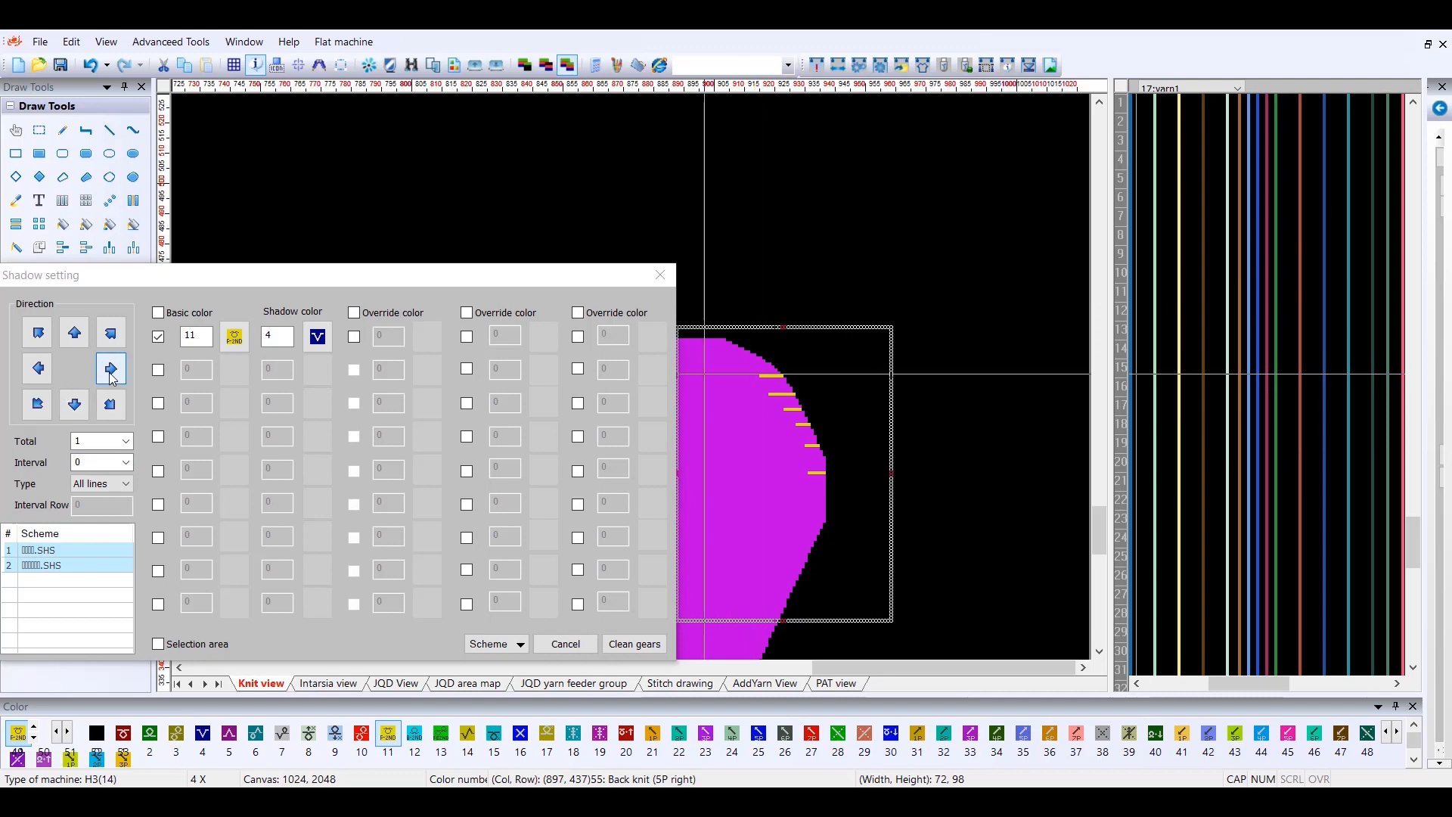
click(112, 374)
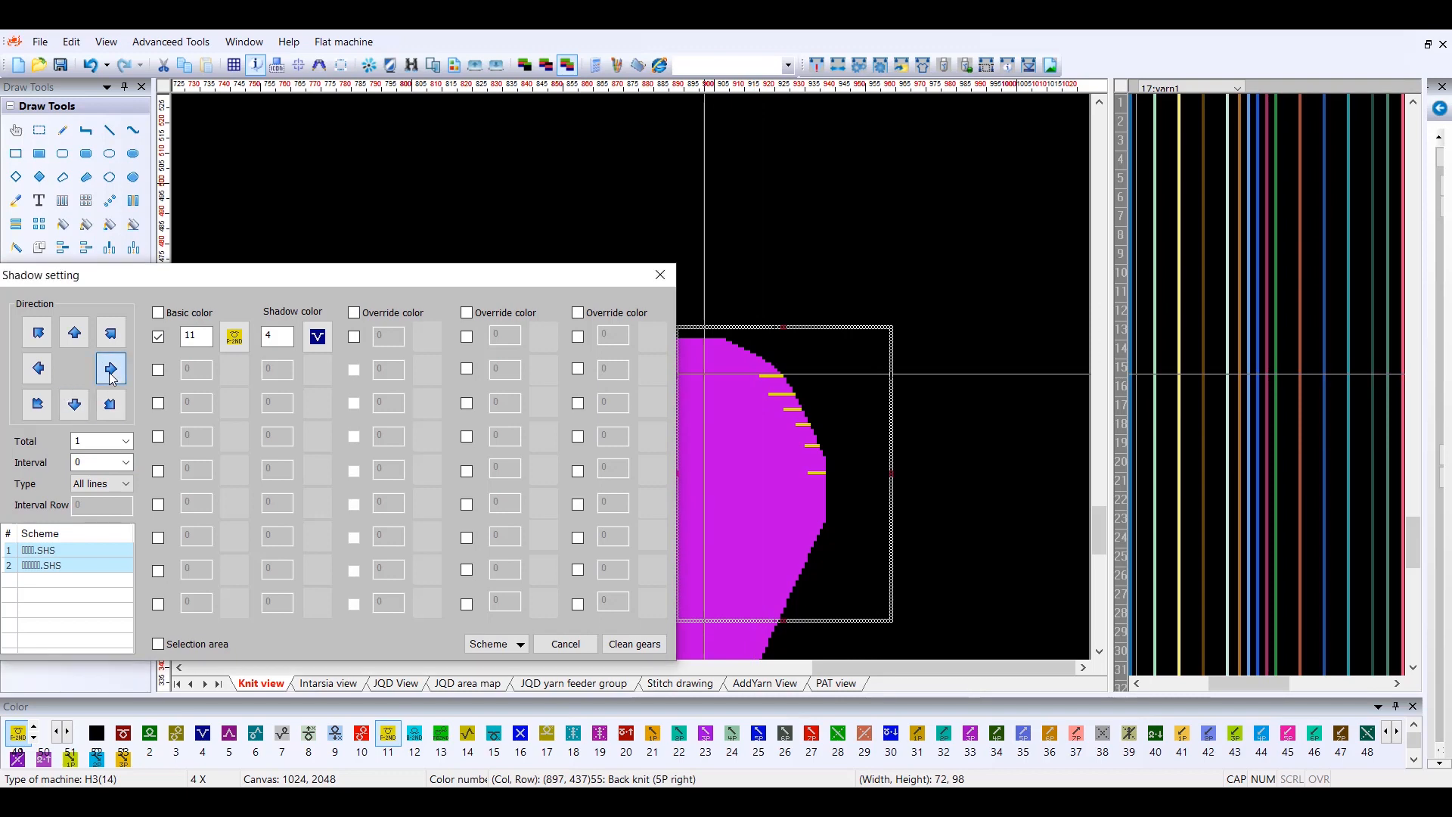
scroll(773, 397, up, 4)
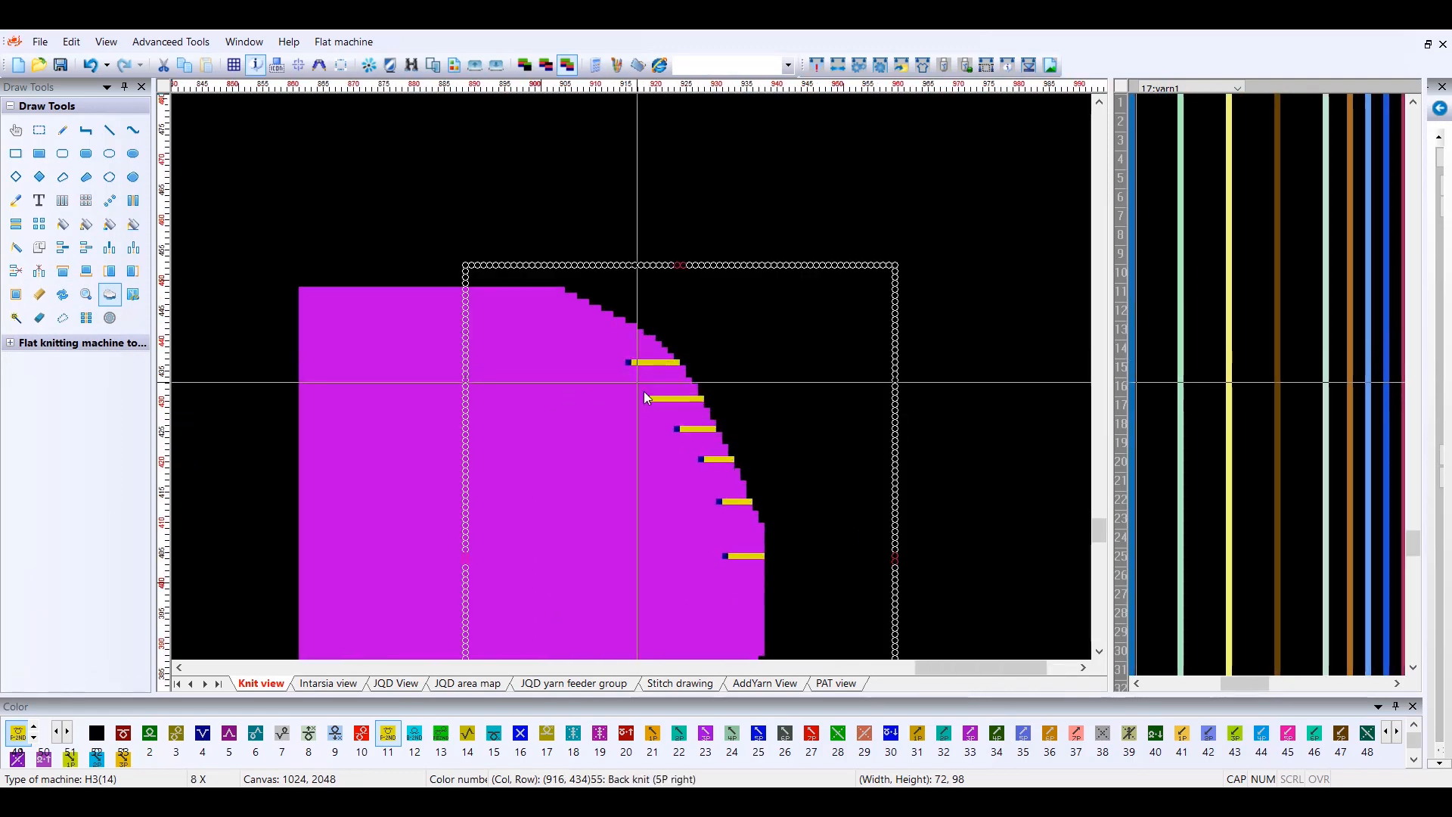
scroll(716, 543, down, 5)
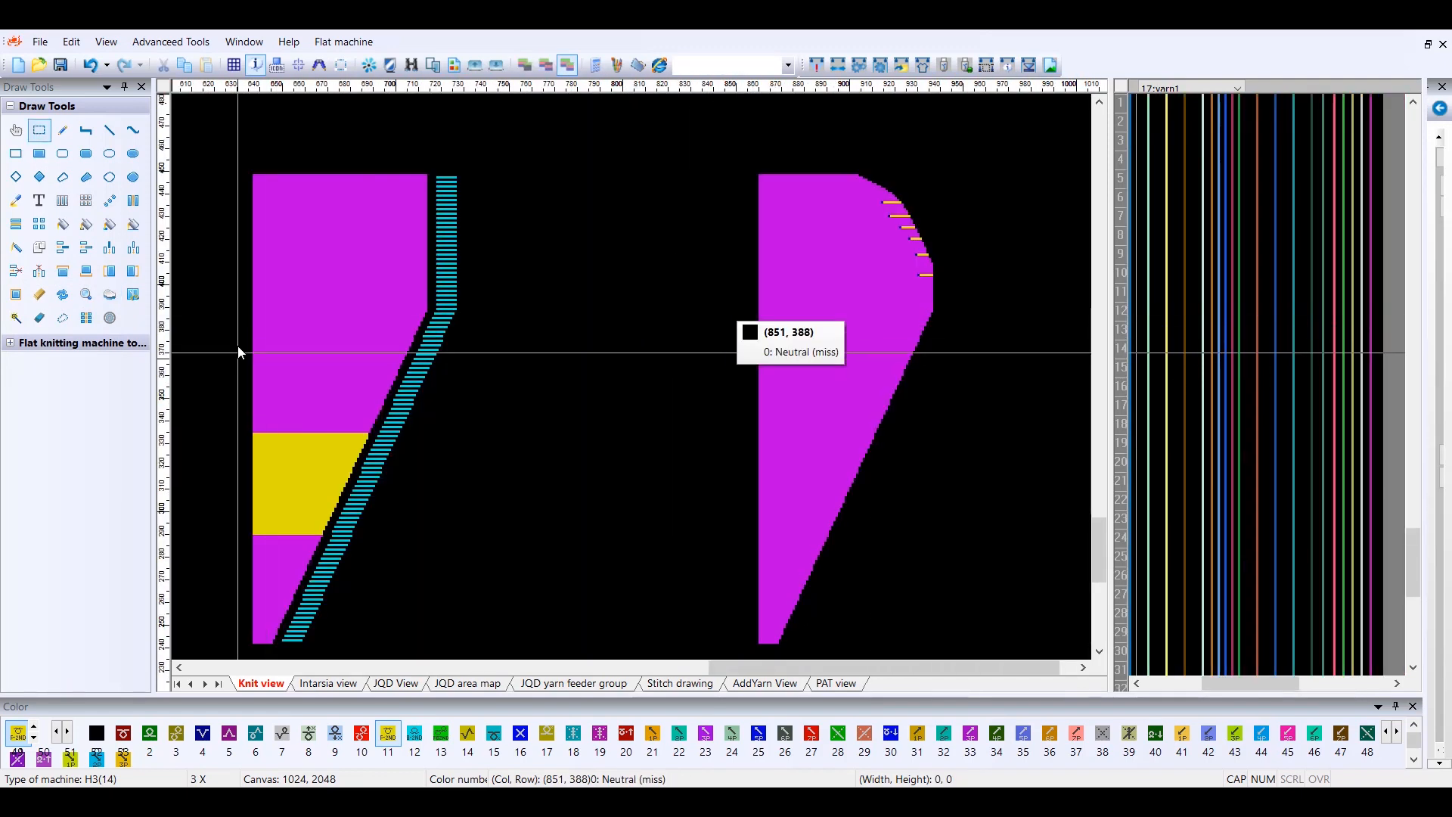